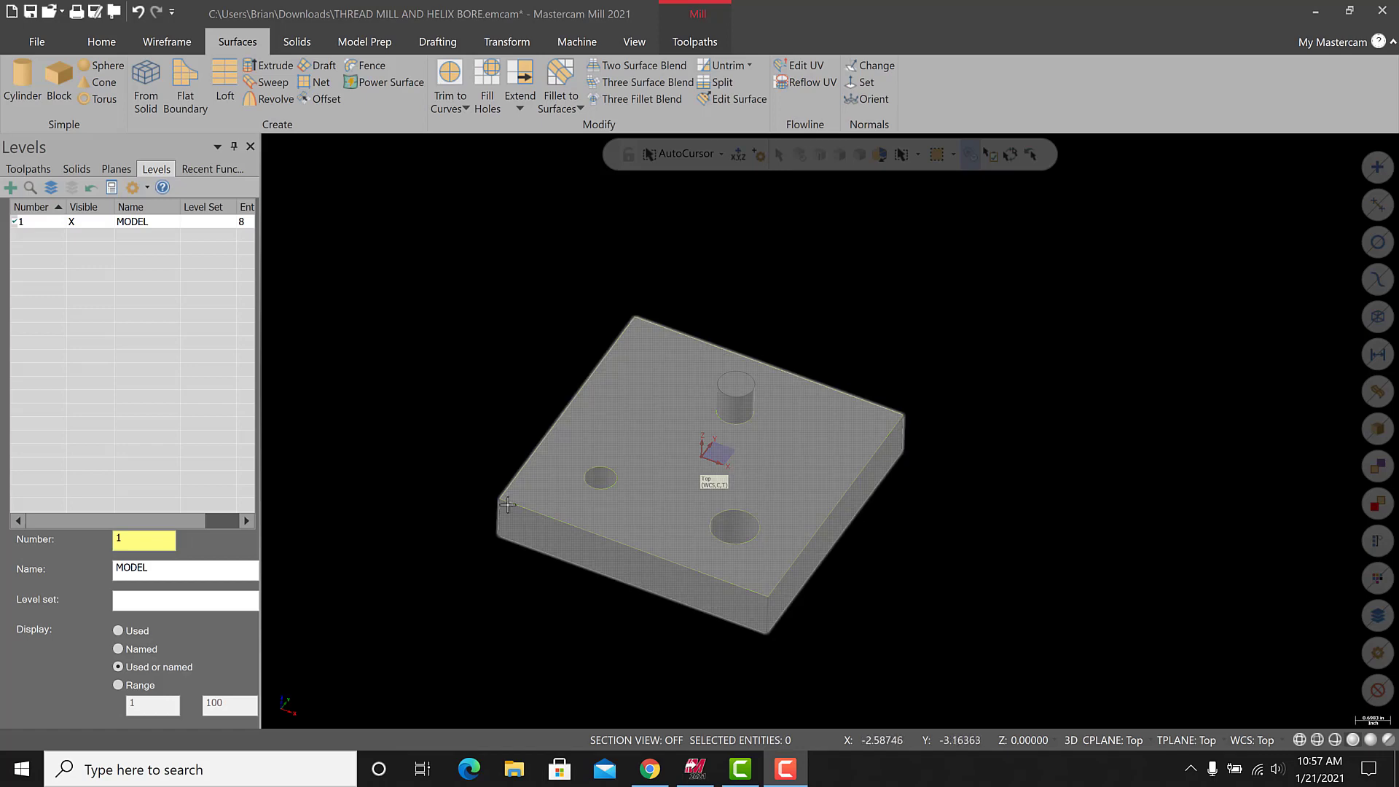
# Create level 2 named FILL HOLES as the active level.
pyautogui.moveTo(507, 505); pyautogui.dragTo(586, 499, button='middle')
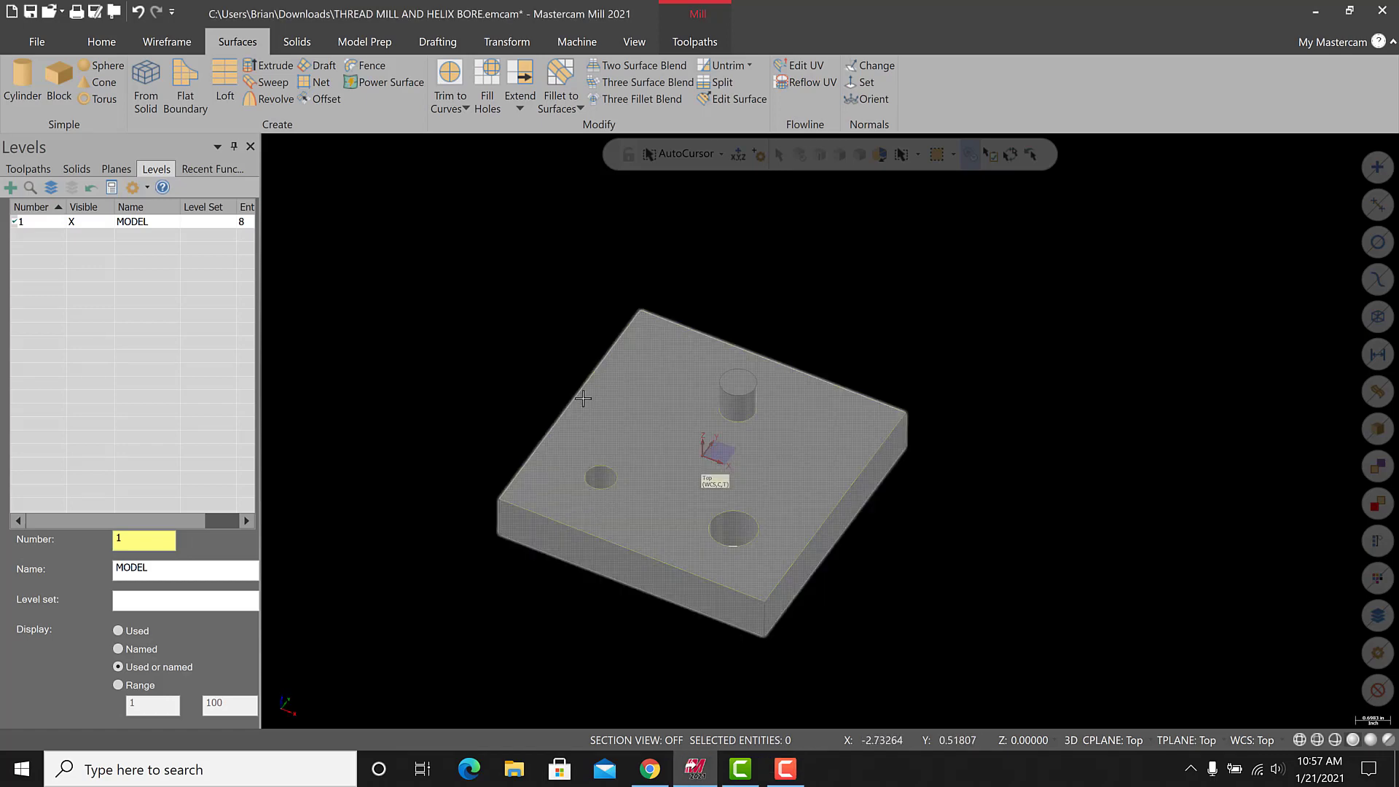
pyautogui.click(27, 169)
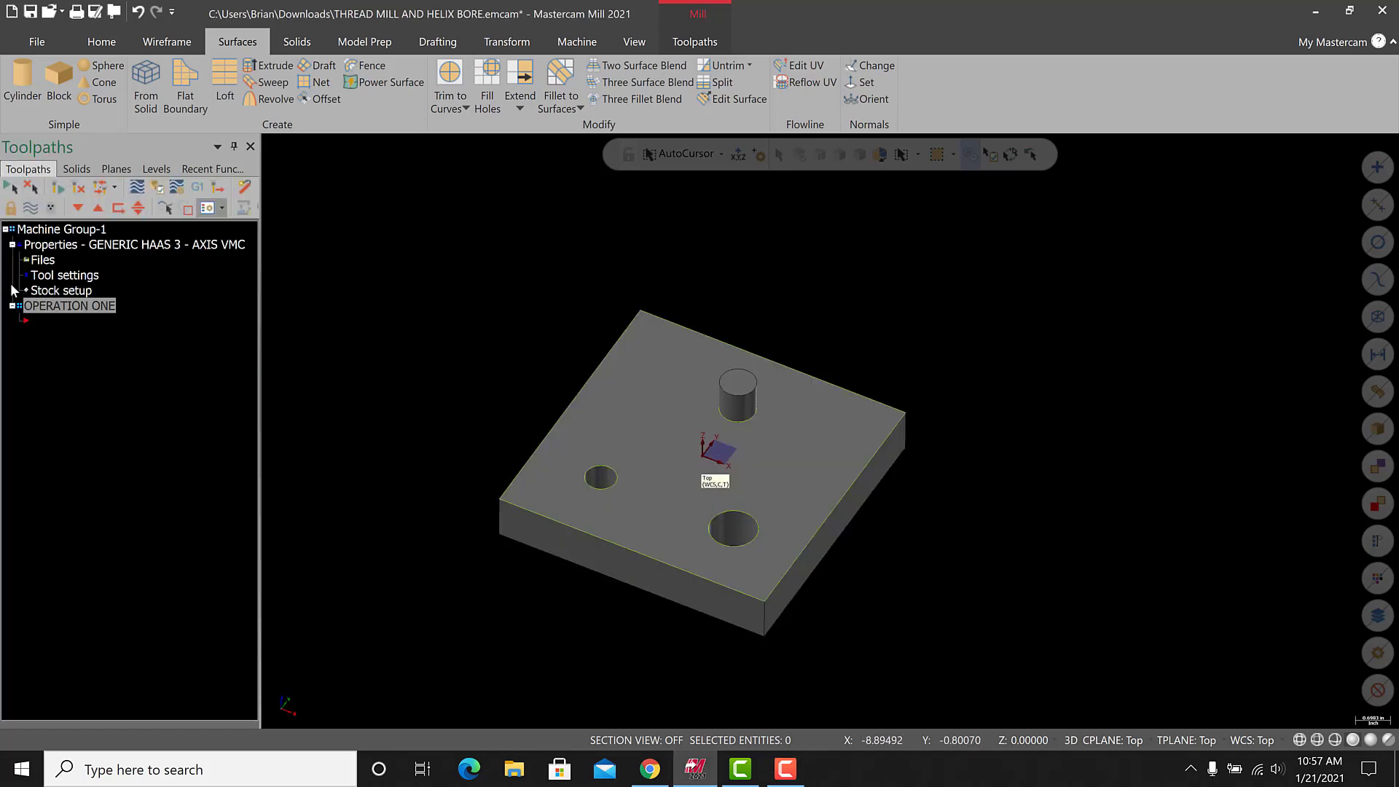
pyautogui.click(156, 169)
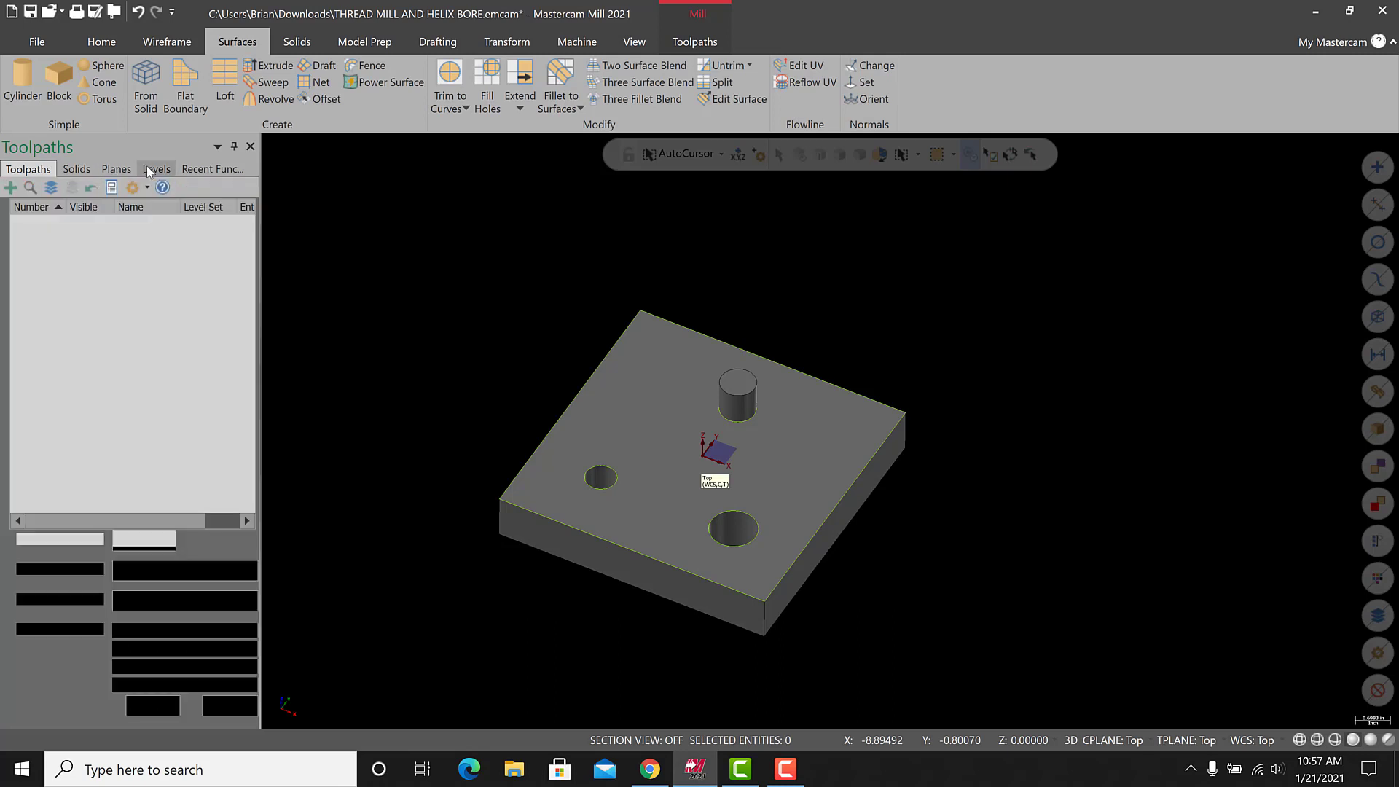
pyautogui.click(51, 191)
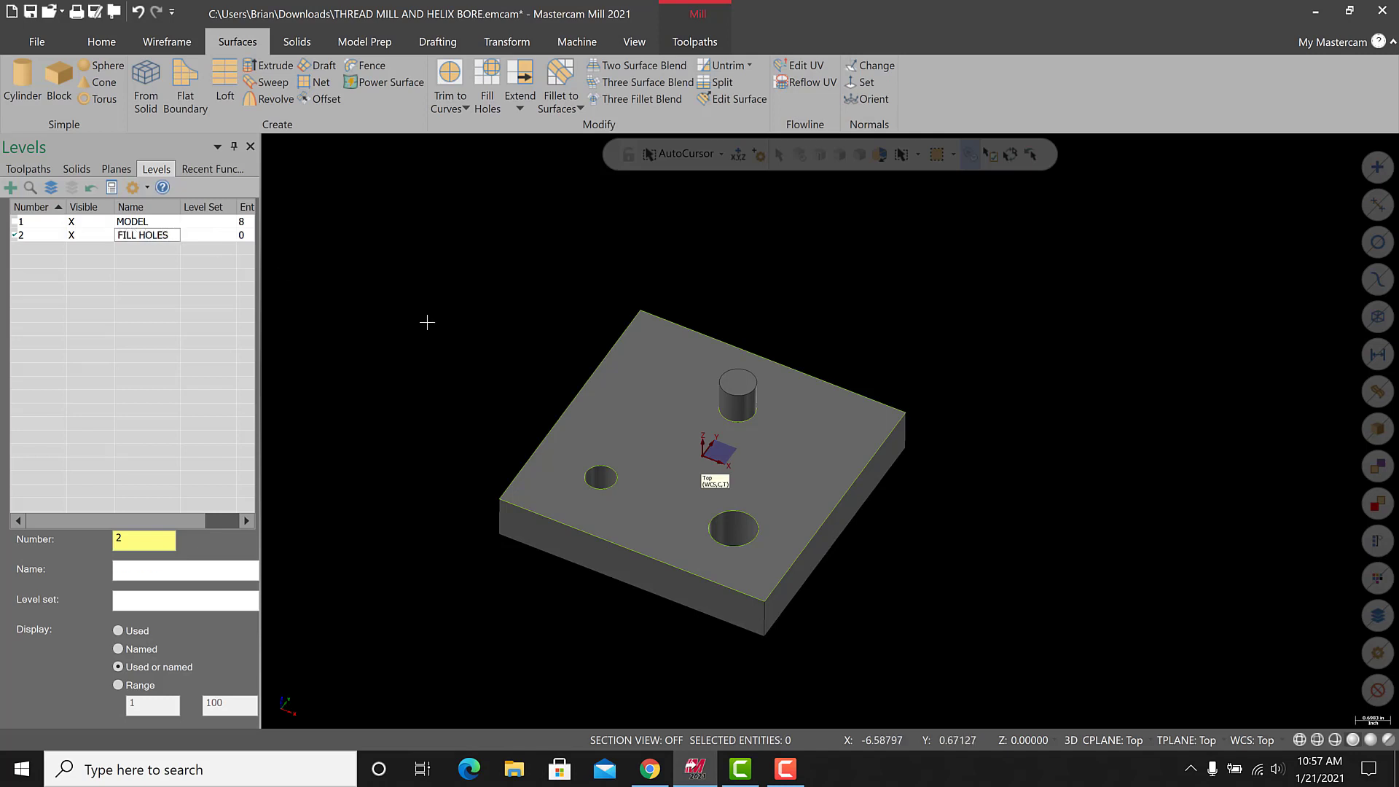
pyautogui.press('Return')
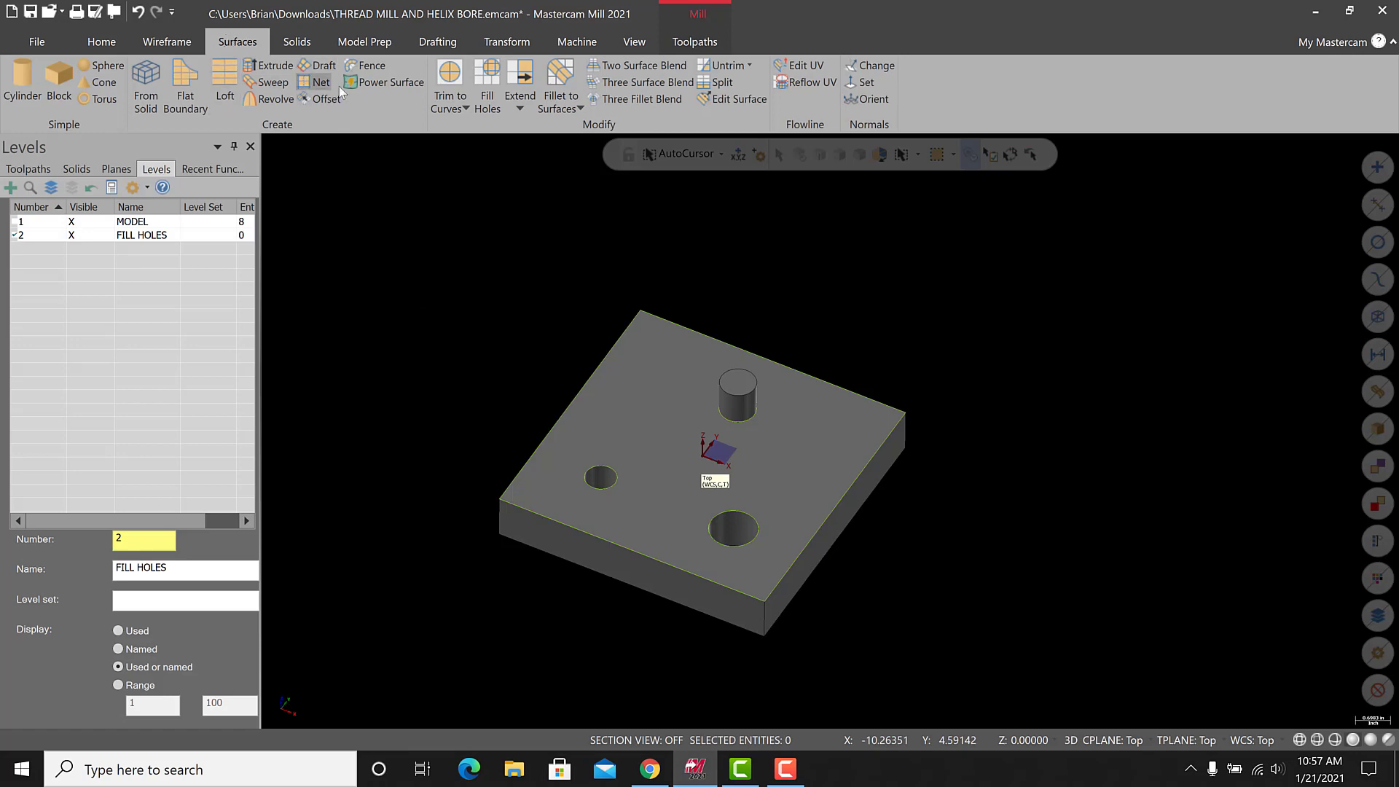
# Fill the small and large hole openings on the block's top face using Fill Holes.
pyautogui.click(488, 83)
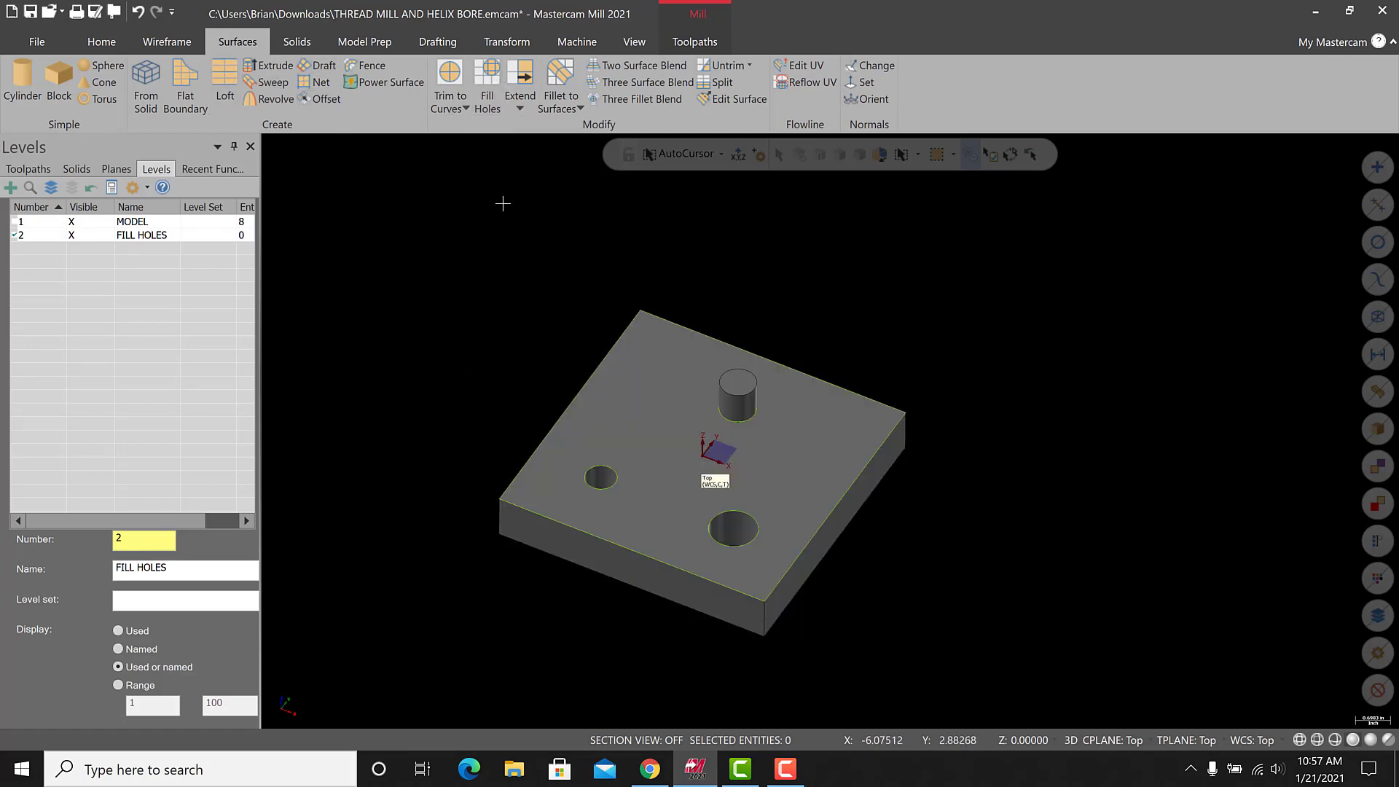
pyautogui.click(488, 84)
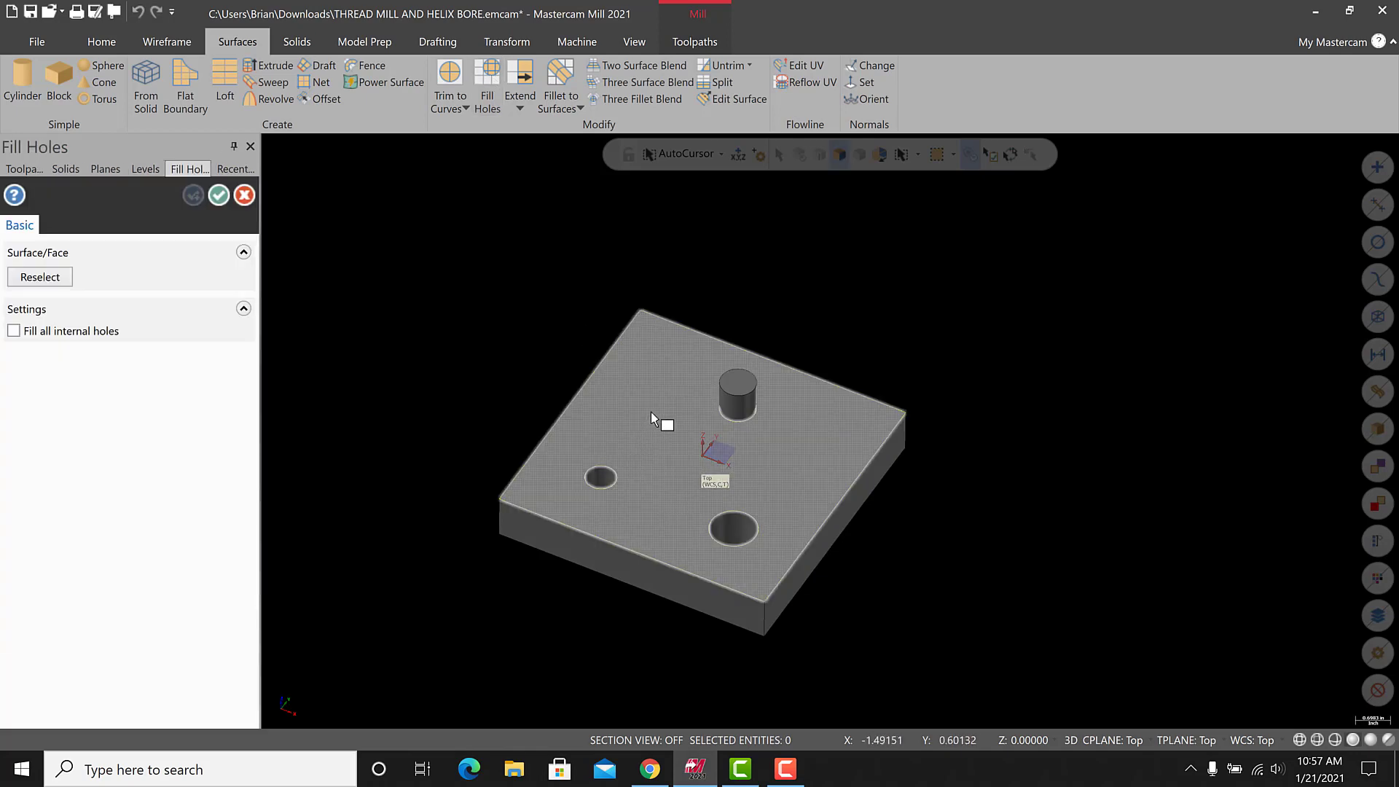
pyautogui.click(656, 416)
pyautogui.click(605, 467)
pyautogui.click(782, 539)
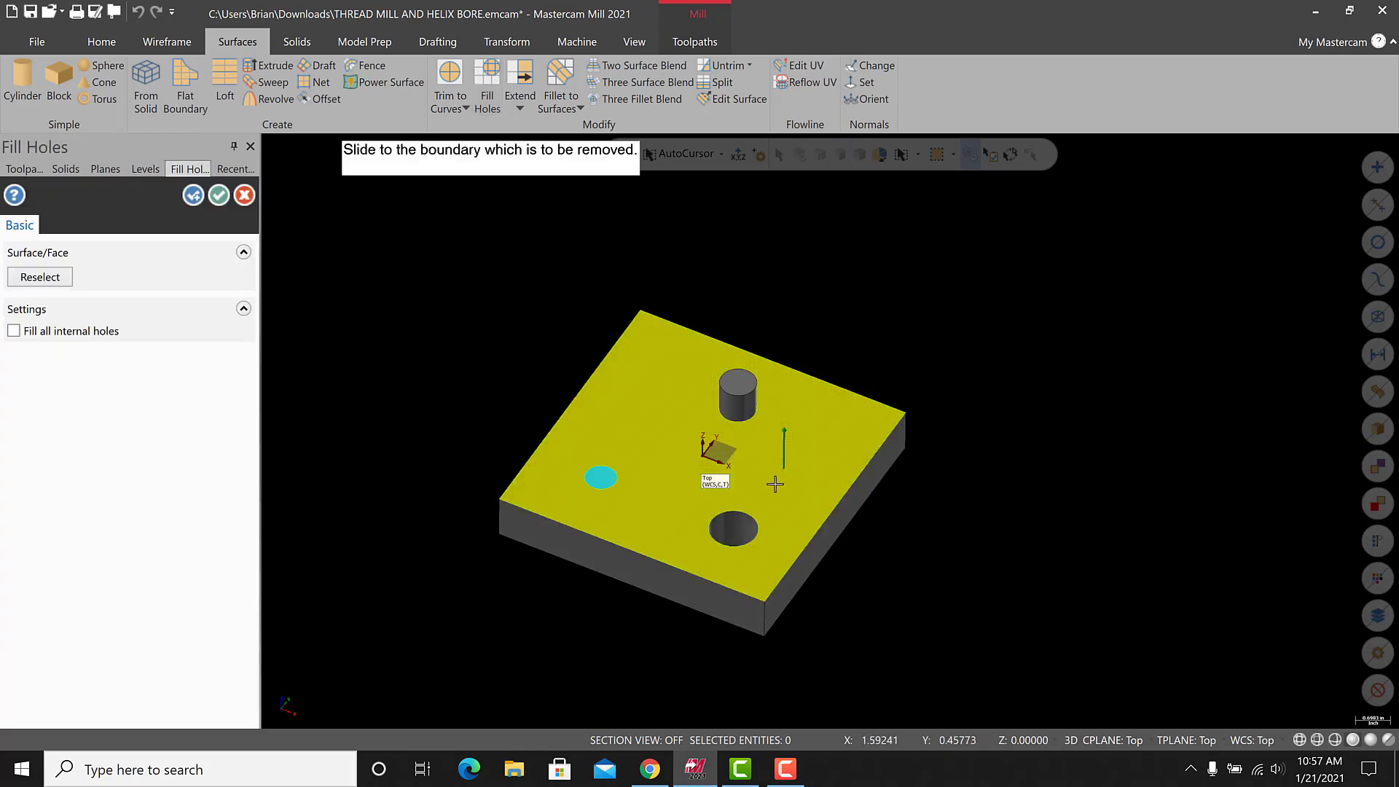
pyautogui.click(762, 539)
# Fill both hole openings on the block's bottom face and accept the fill surfaces.
pyautogui.moveTo(765, 566); pyautogui.dragTo(767, 536, button='middle')
pyautogui.scroll(5, 724, 656)
pyautogui.moveTo(687, 524); pyautogui.dragTo(691, 400, button='middle')
pyautogui.click(739, 340)
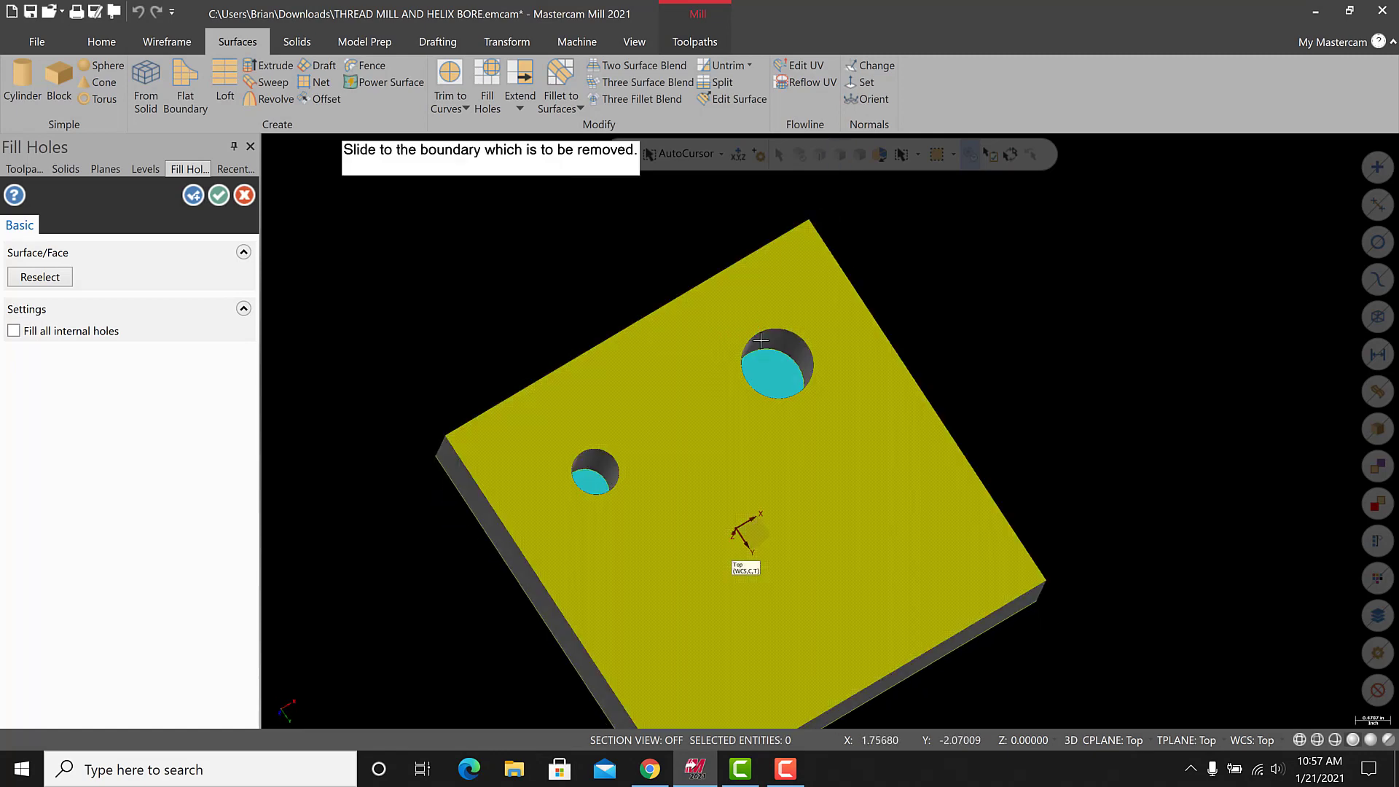
pyautogui.click(747, 336)
pyautogui.click(671, 408)
pyautogui.click(787, 413)
pyautogui.moveTo(787, 414)
pyautogui.mouseDown(button='middle')
pyautogui.moveTo(765, 556)
pyautogui.moveTo(780, 391)
pyautogui.mouseUp(button='middle')
pyautogui.click(218, 197)
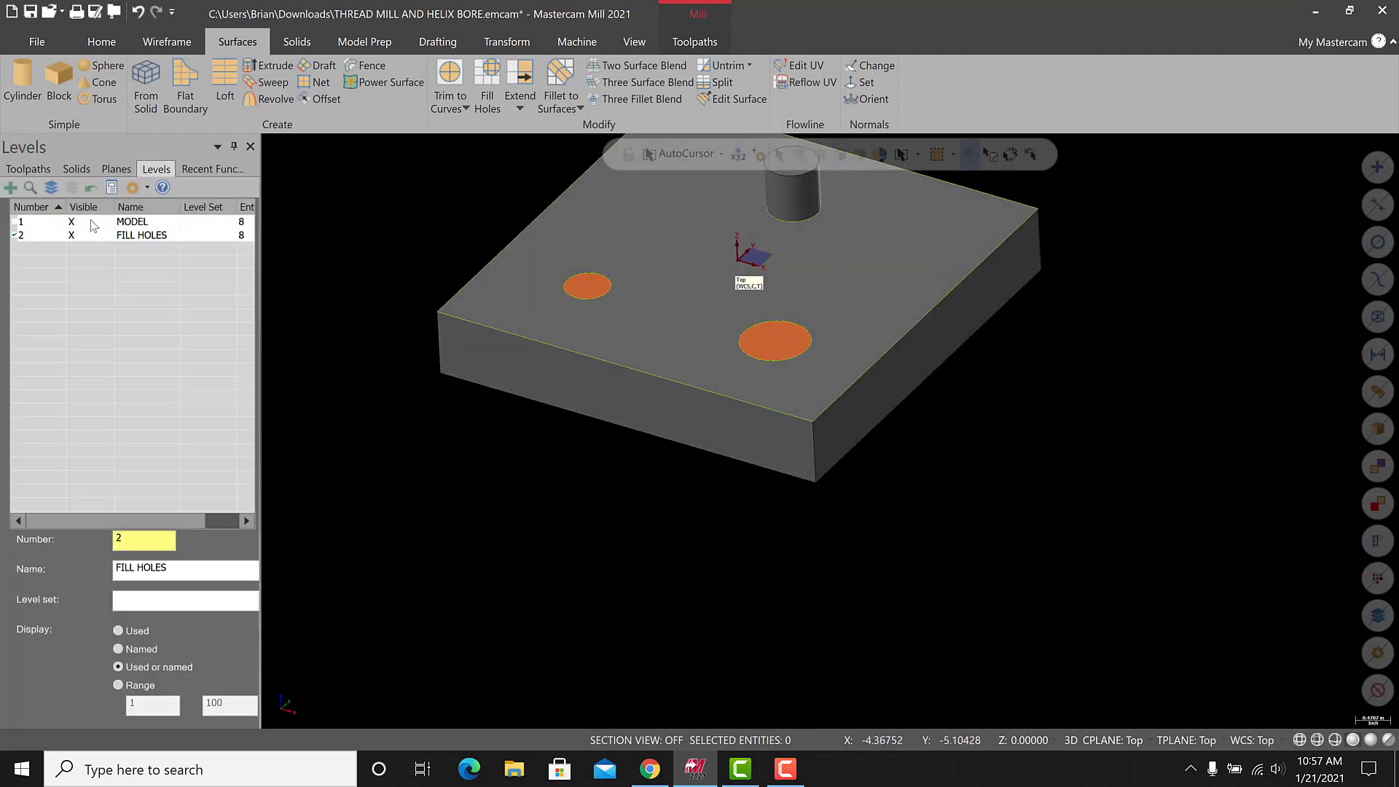
pyautogui.moveTo(656, 328); pyautogui.dragTo(865, 197, button='middle')
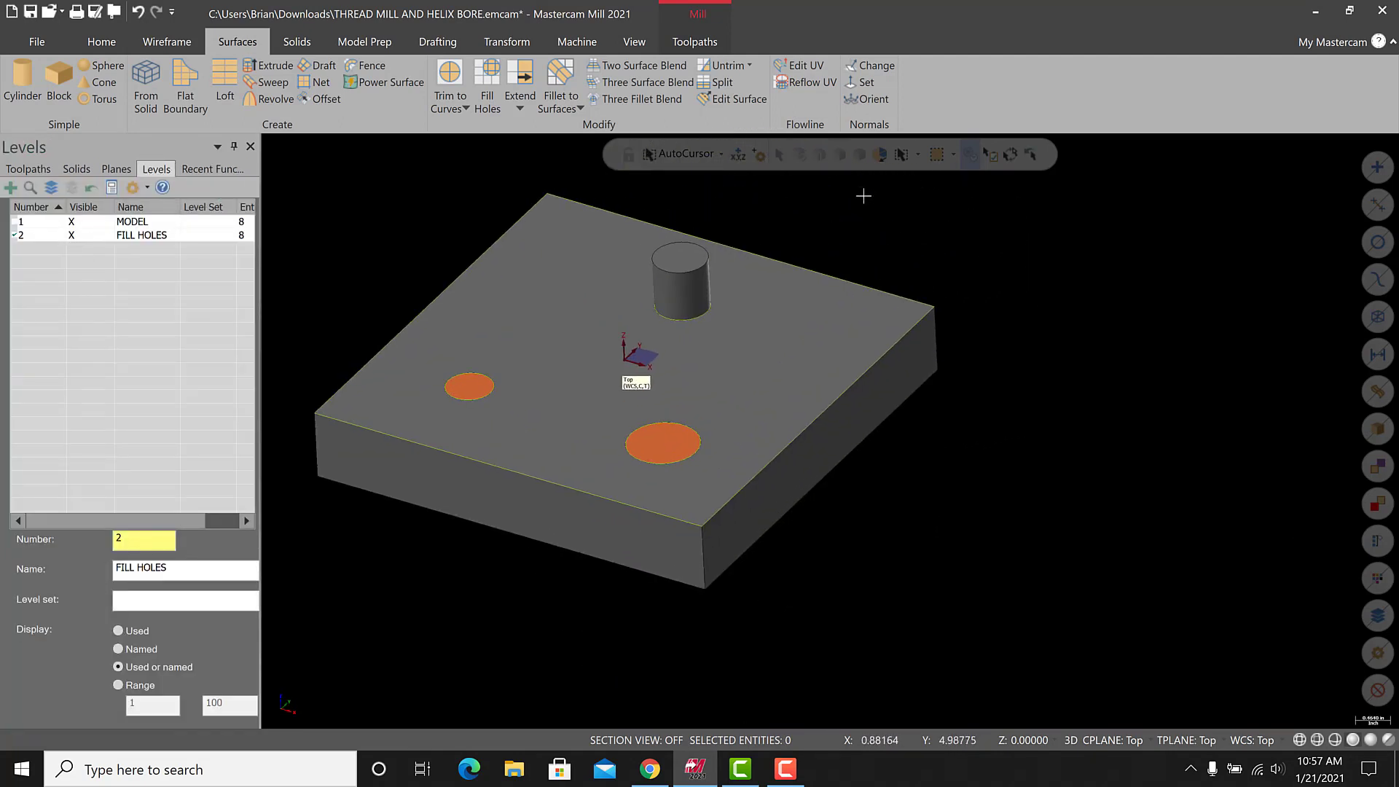
# Create a stock model operation named STOCK with Model as its initial stock shape.
pyautogui.click(38, 171)
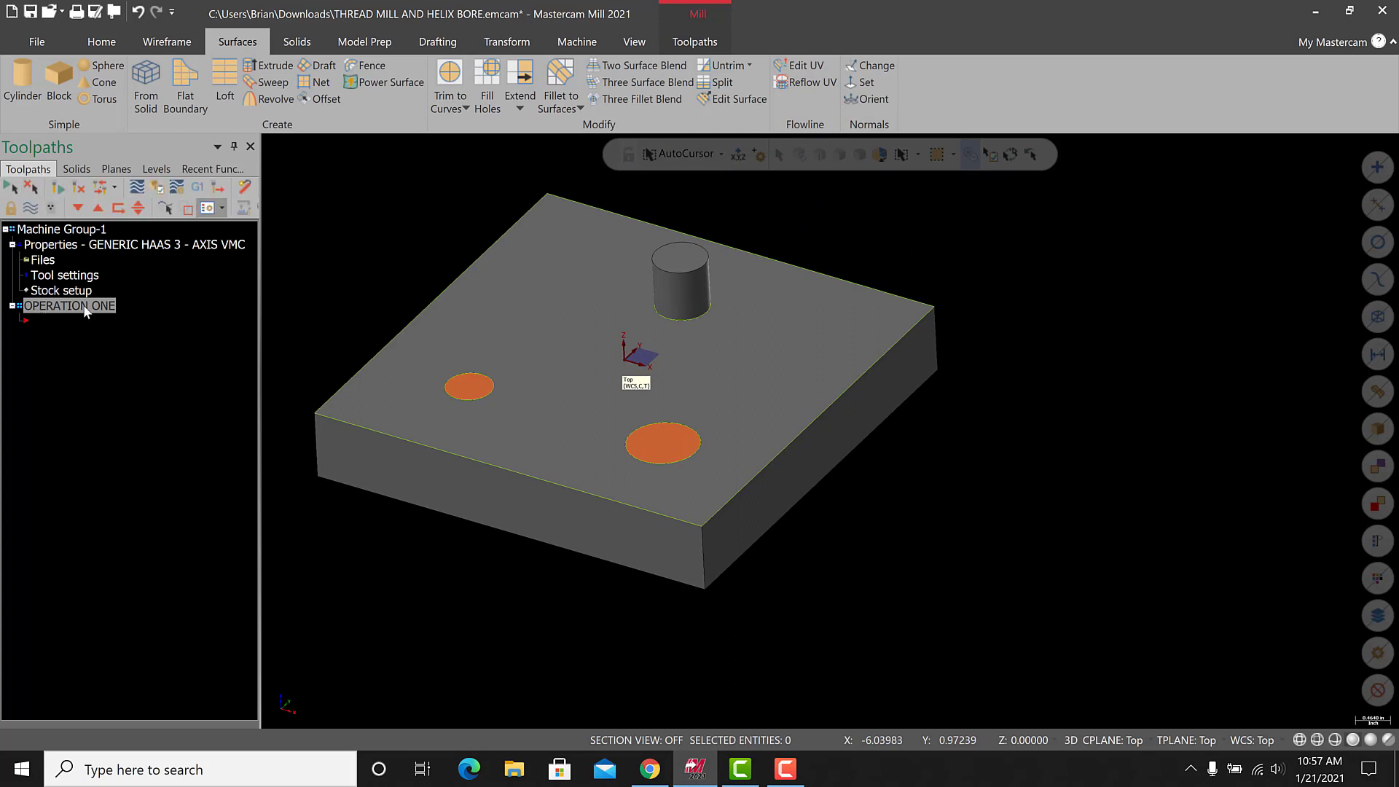
pyautogui.click(669, 42)
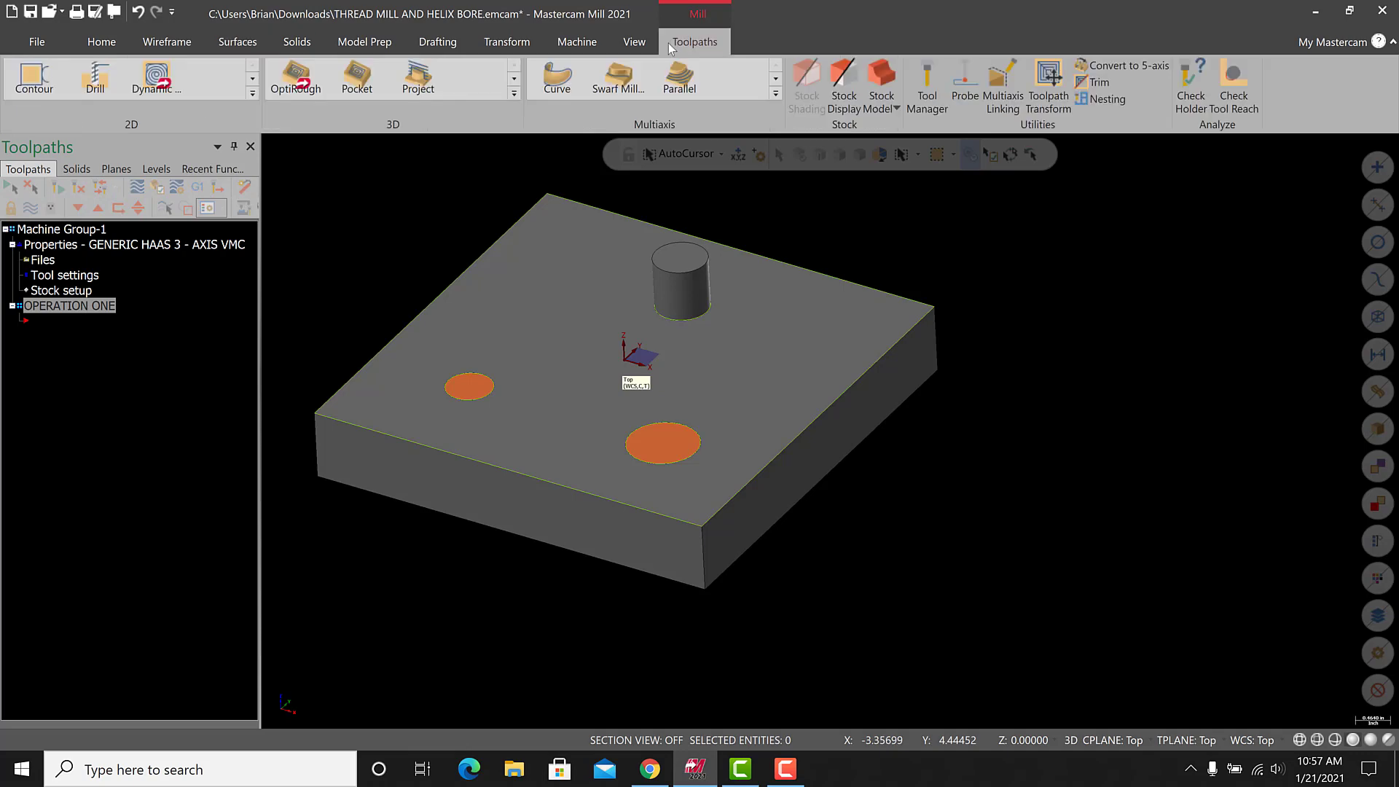
pyautogui.click(898, 80)
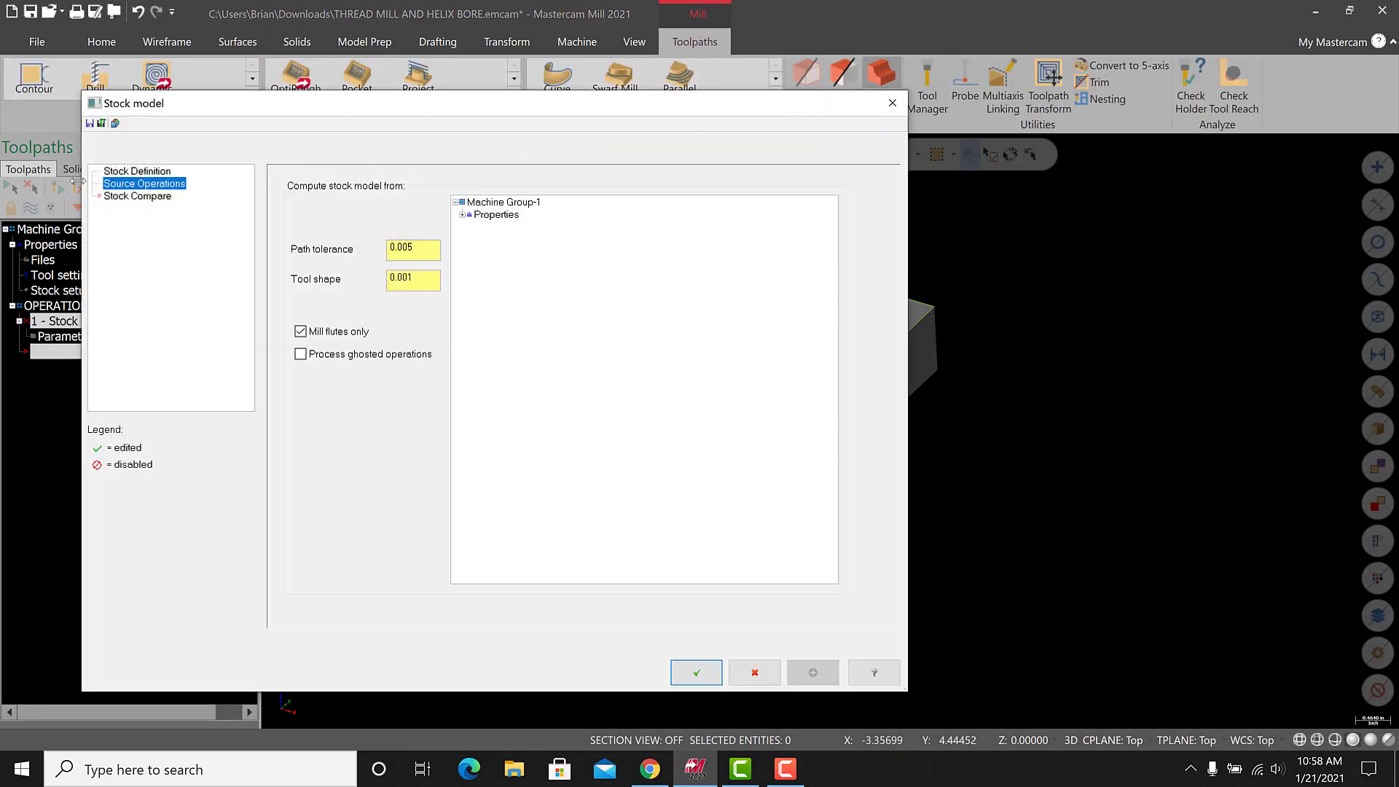
pyautogui.click(127, 172)
pyautogui.doubleClick(402, 180)
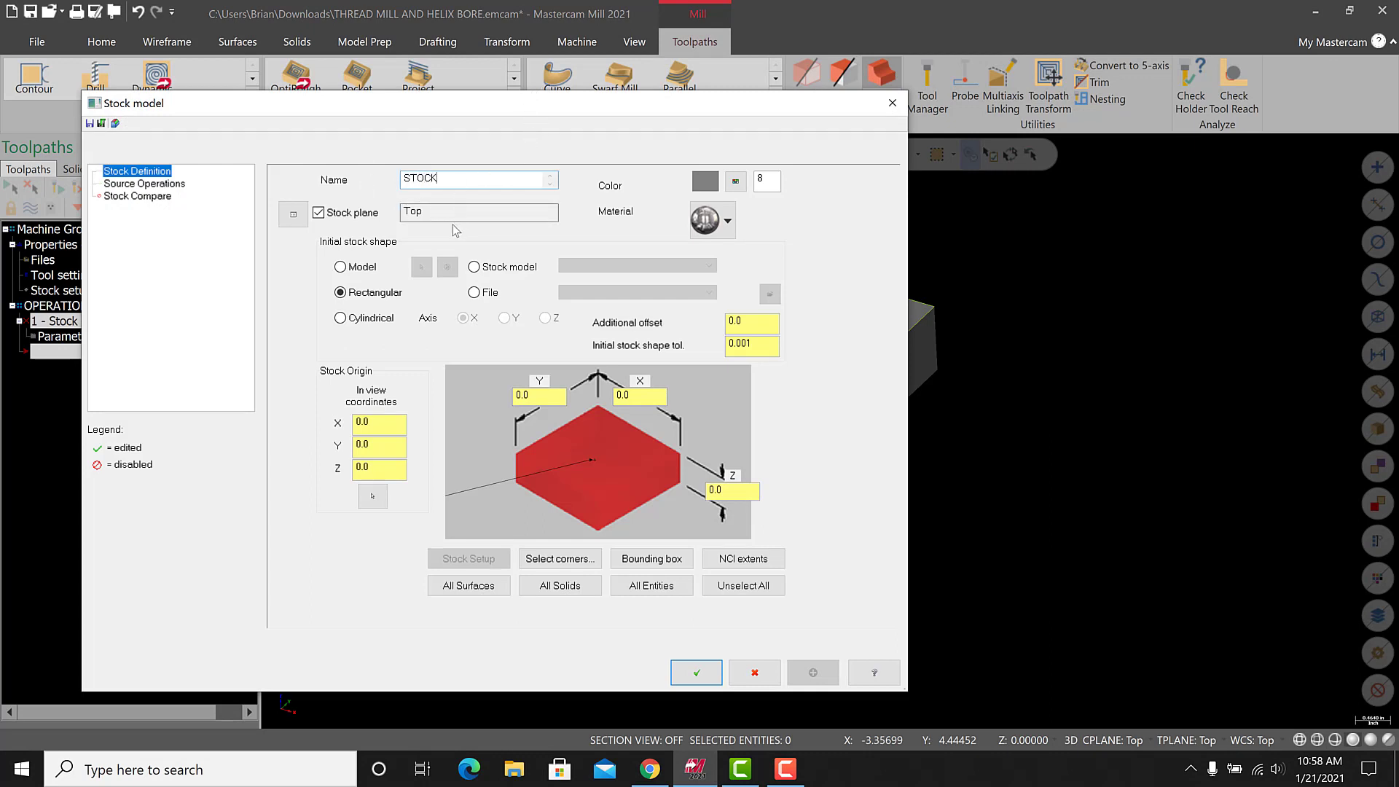
pyautogui.click(340, 268)
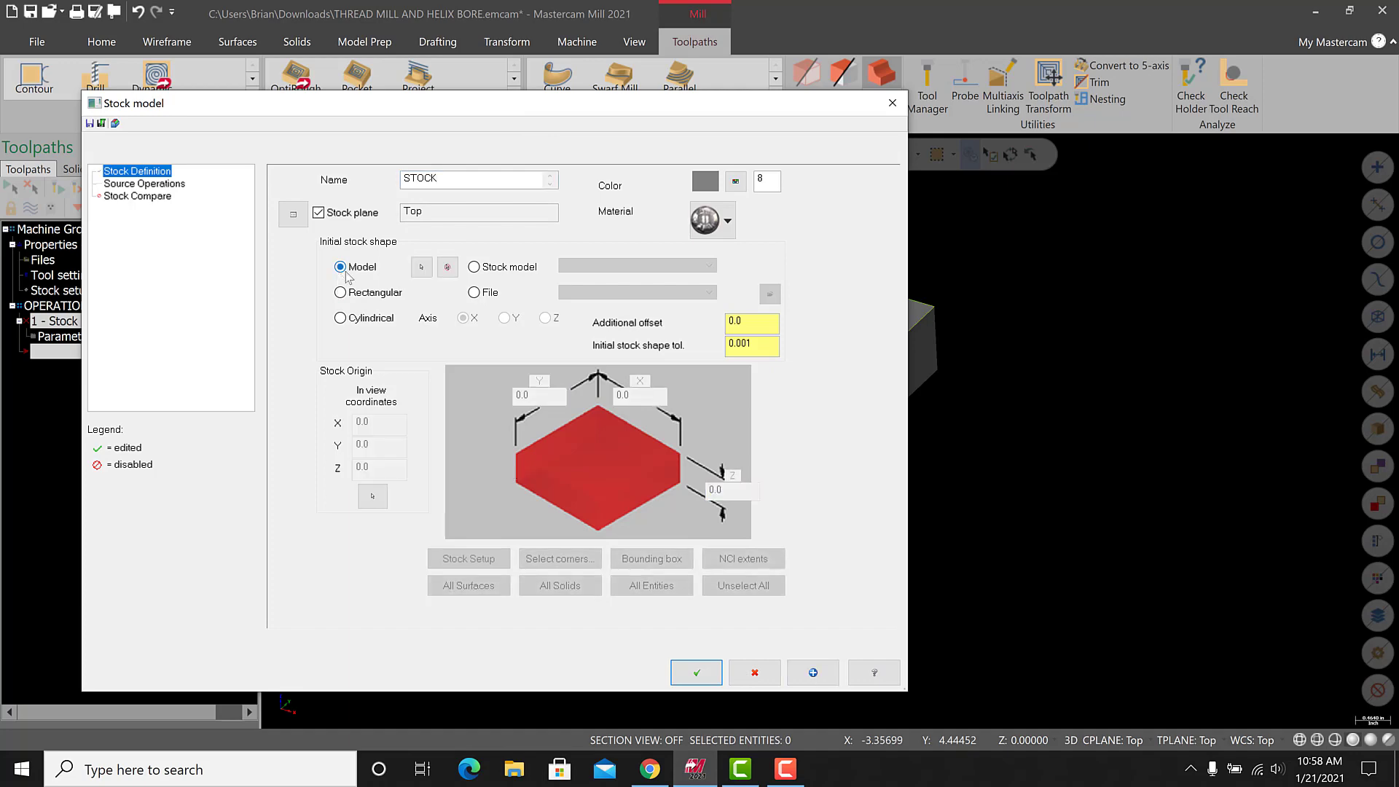
# Select the block body together with the hole fill surfaces as the initial stock shape.
pyautogui.click(421, 266)
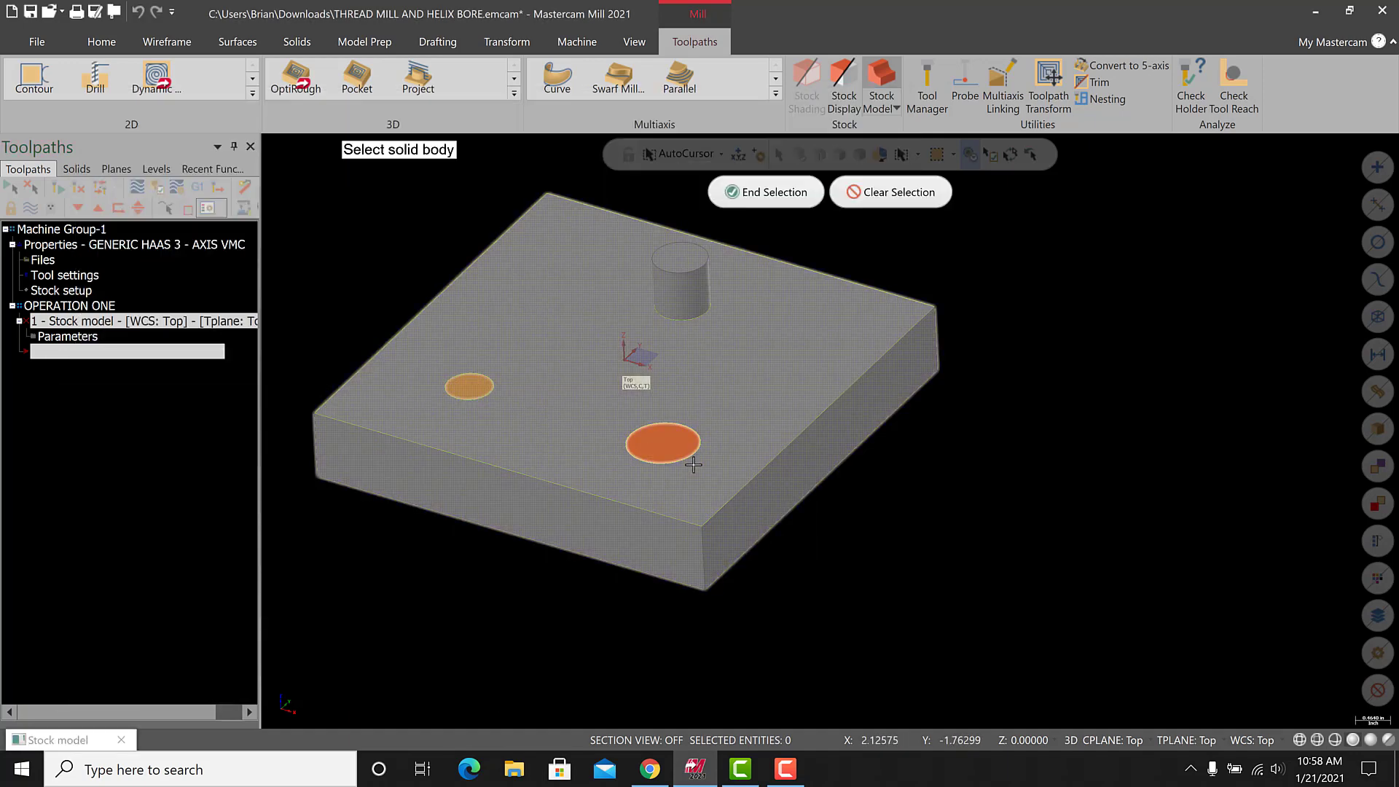
pyautogui.moveTo(677, 479); pyautogui.dragTo(670, 669, button='middle')
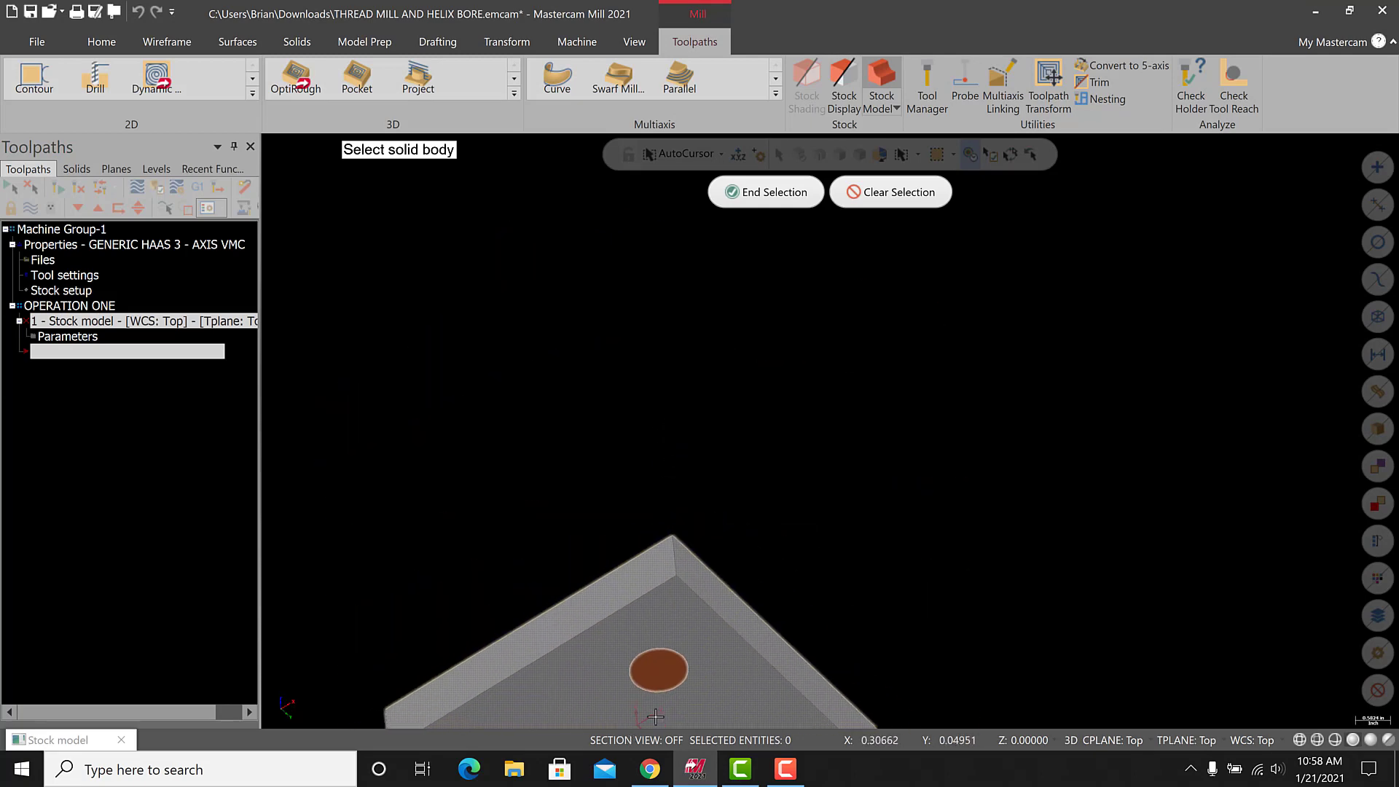
pyautogui.scroll(-3, 671, 669)
pyautogui.scroll(2, 605, 668)
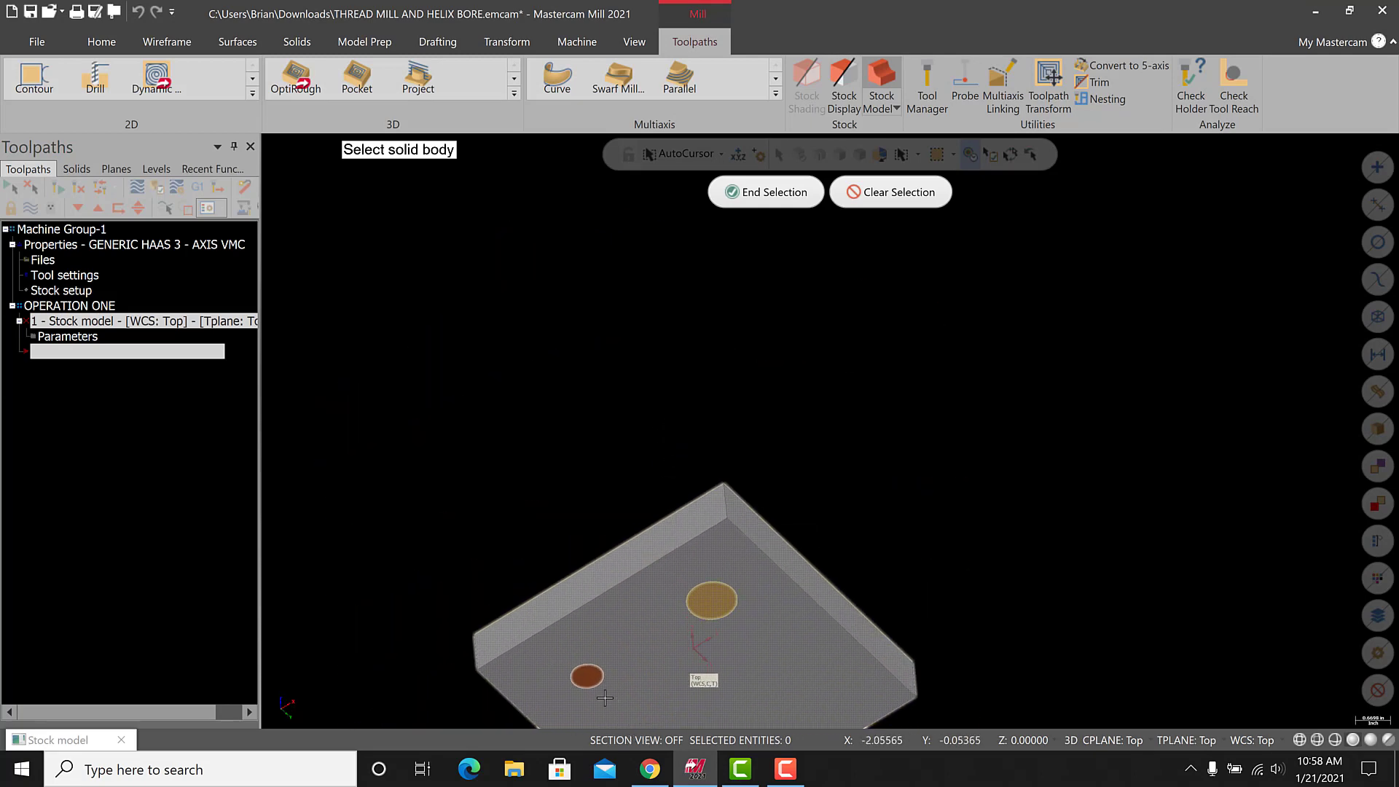
pyautogui.hotkey('alt', '7')
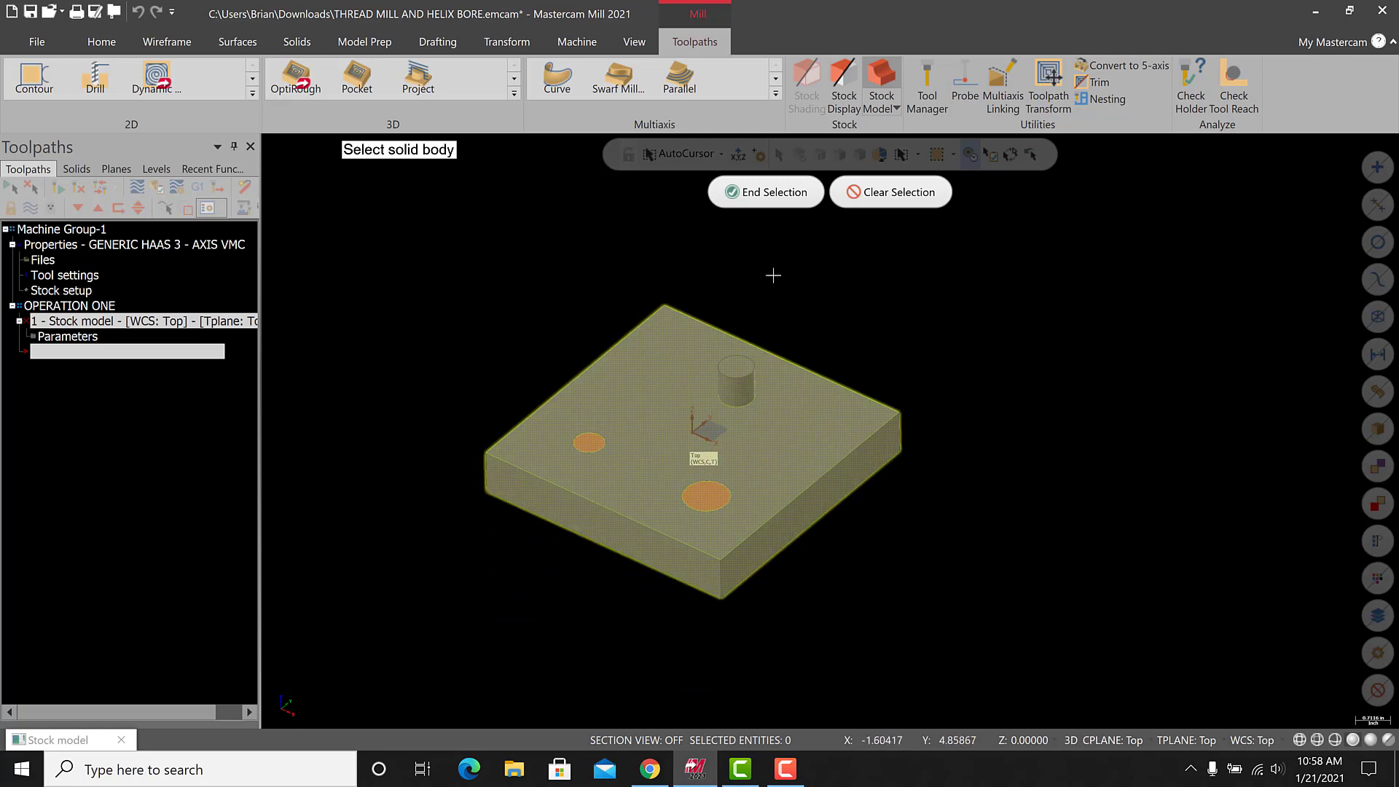
pyautogui.click(748, 195)
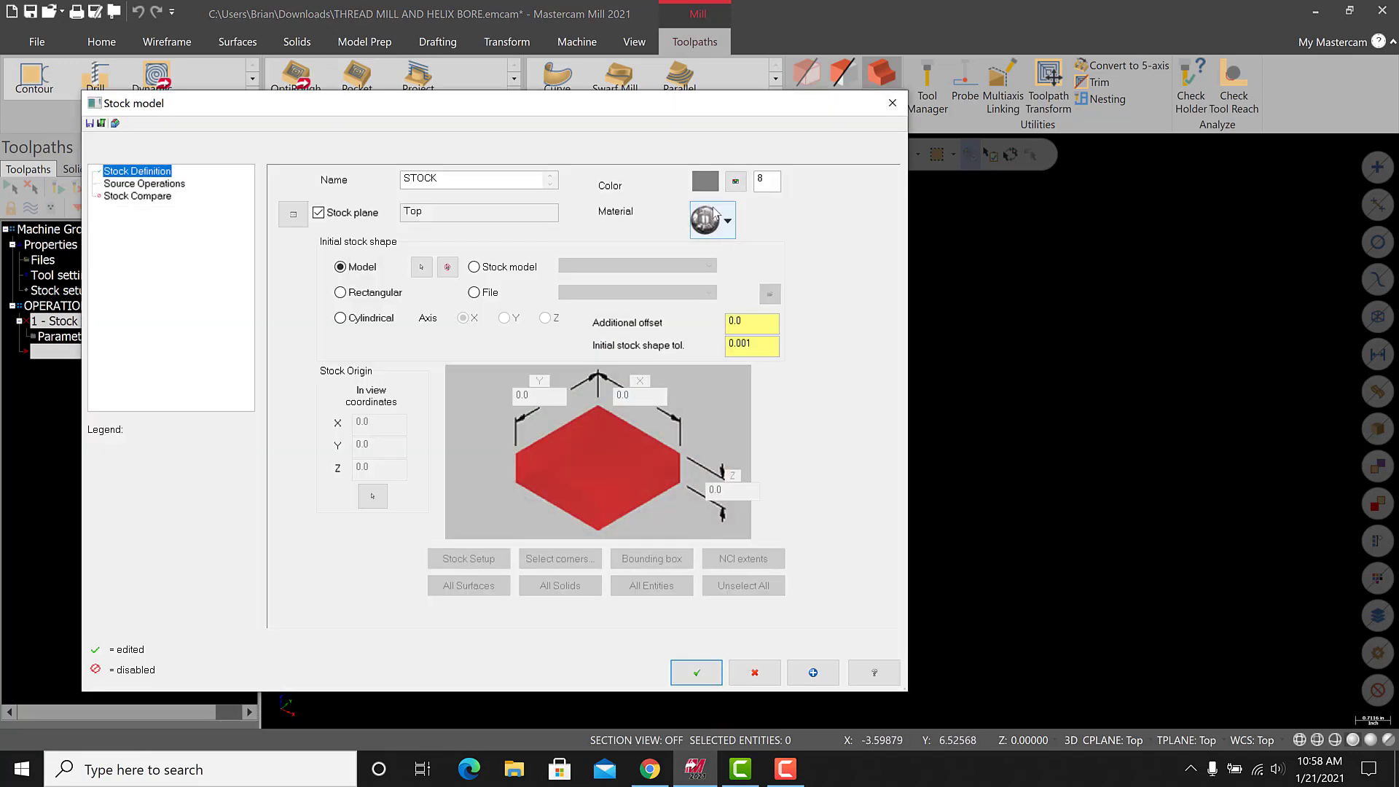
# Set the stock model's color to red number 177 and switch its material to the half-black, half-white appearance.
pyautogui.click(736, 184)
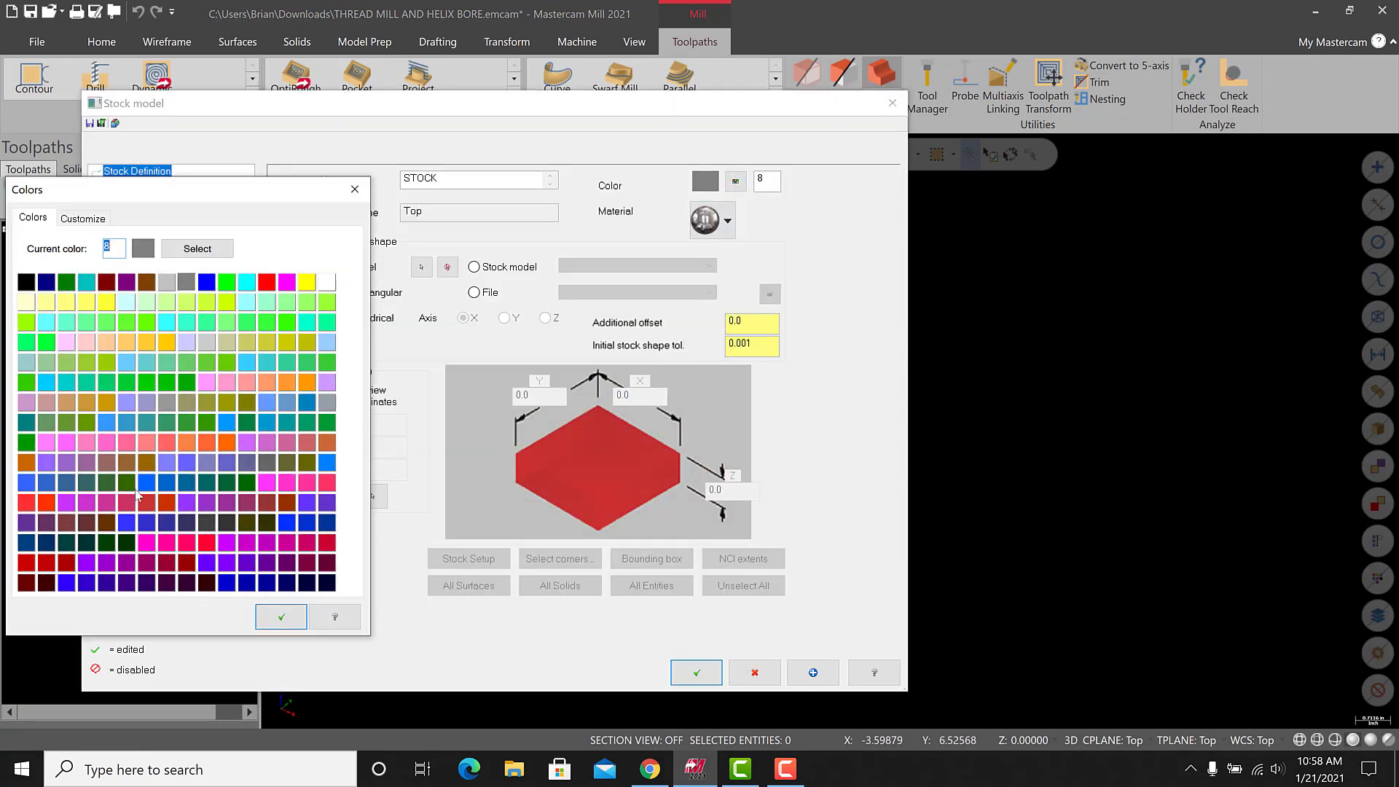
pyautogui.click(48, 507)
pyautogui.click(281, 616)
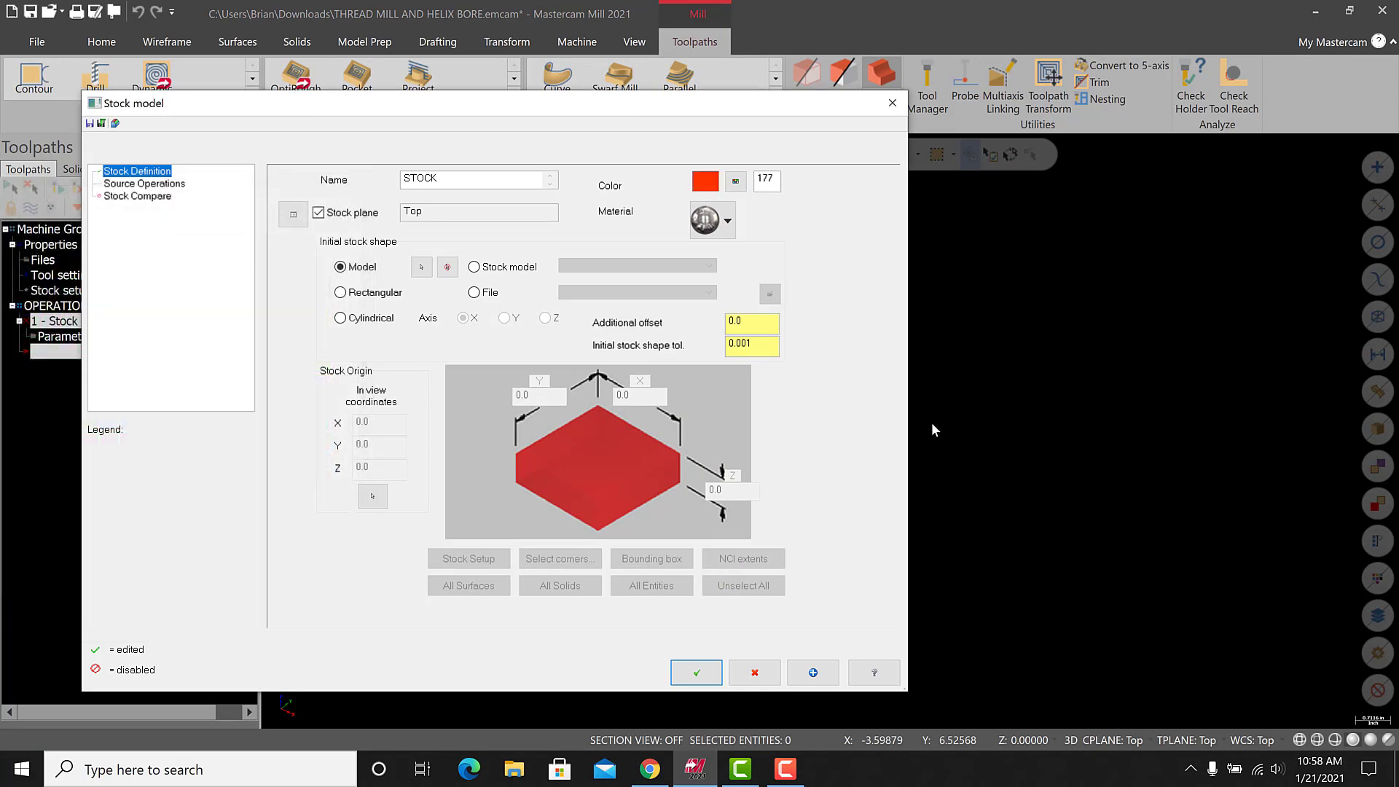
pyautogui.click(727, 220)
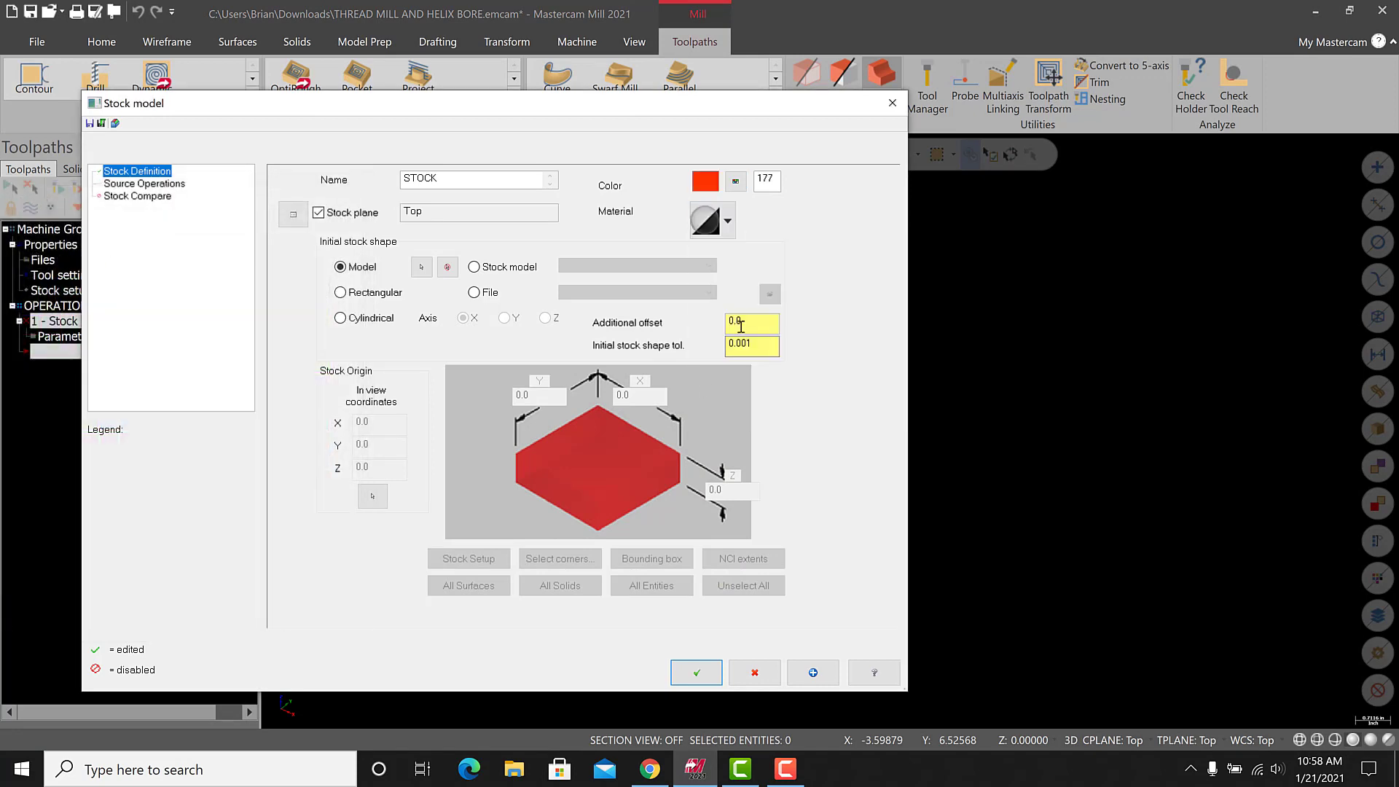
pyautogui.click(707, 372)
# Check the source operations and stock compare settings, and accept the stock model definition.
pyautogui.click(146, 184)
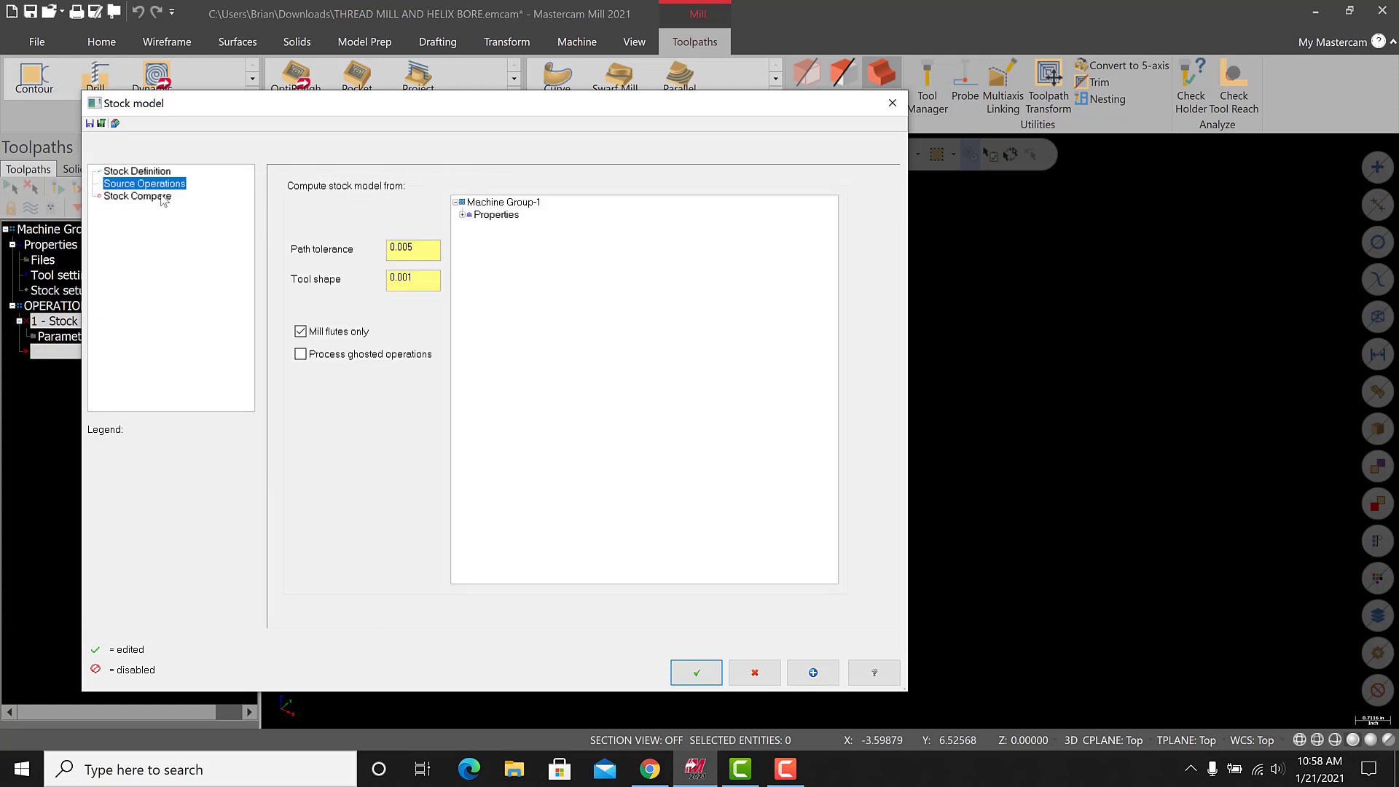
pyautogui.click(163, 196)
pyautogui.click(163, 173)
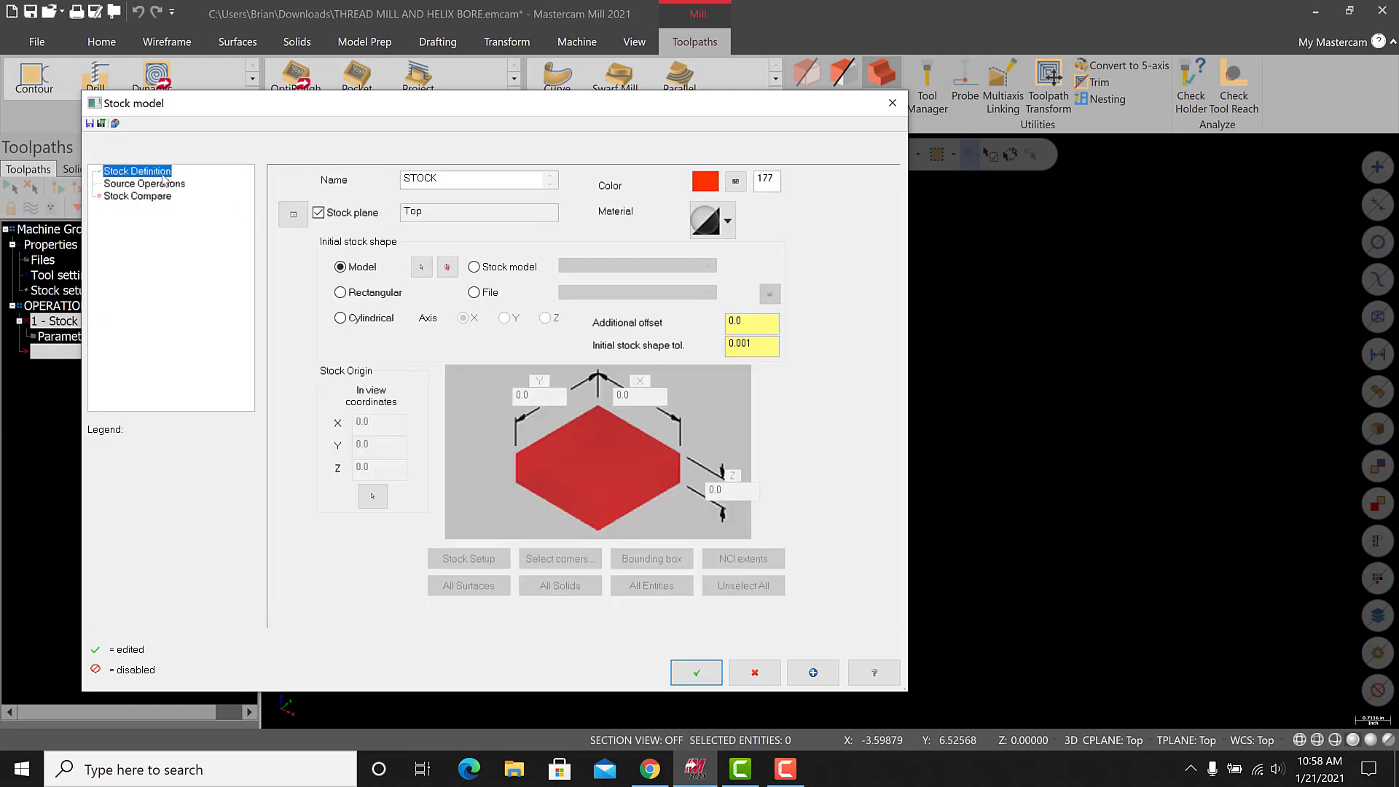
pyautogui.click(701, 672)
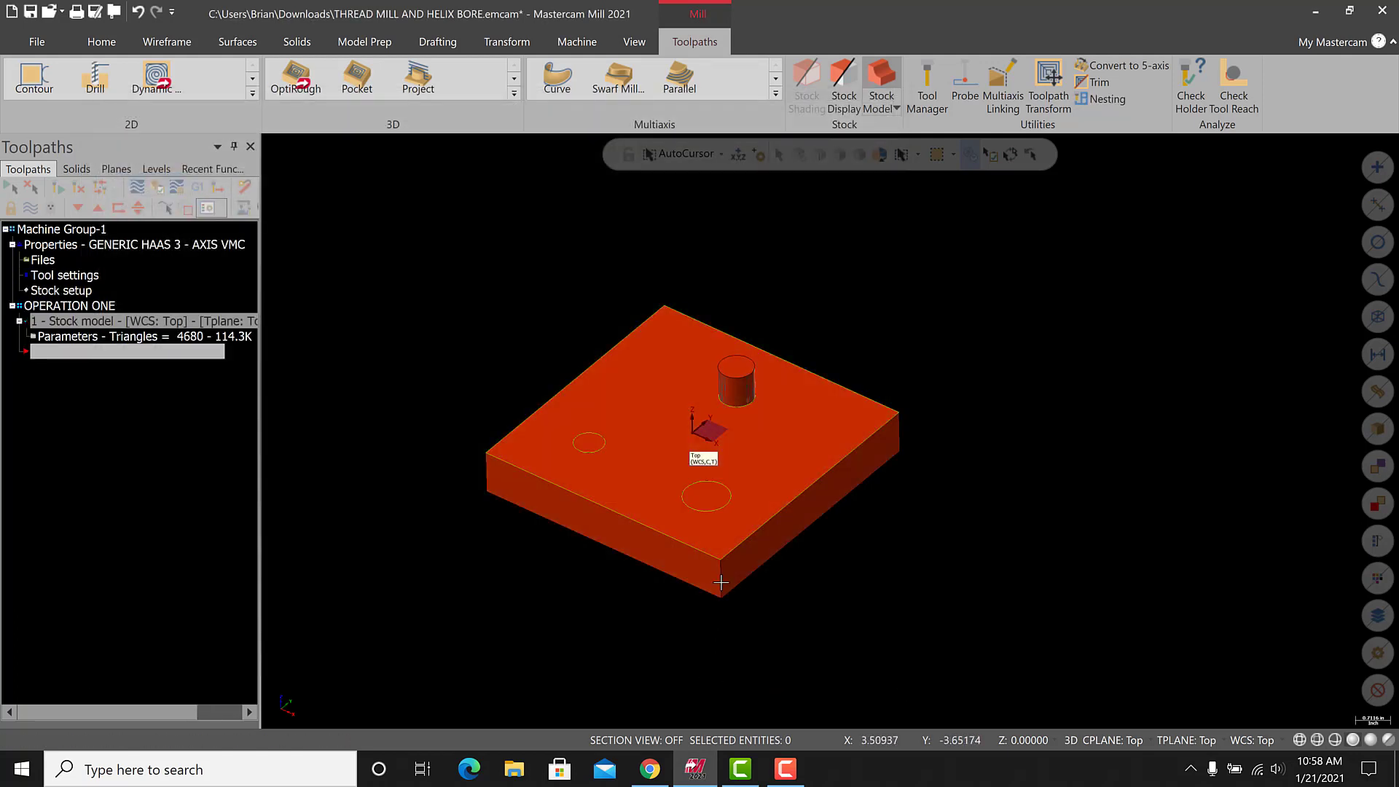
pyautogui.moveTo(718, 626); pyautogui.dragTo(720, 577, button='middle')
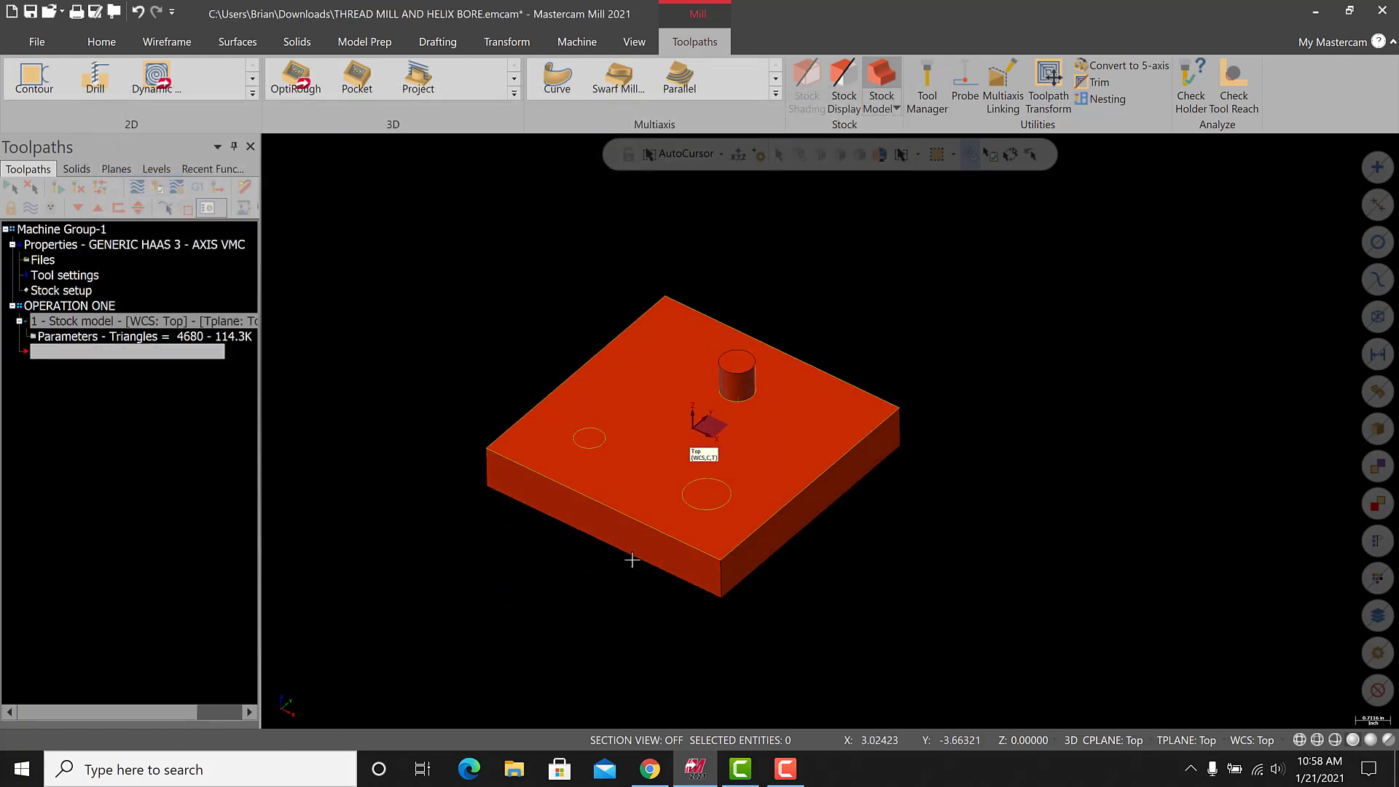
# Toggle the stock model's display off and on to compare it with the part.
pyautogui.click(30, 209)
pyautogui.click(30, 210)
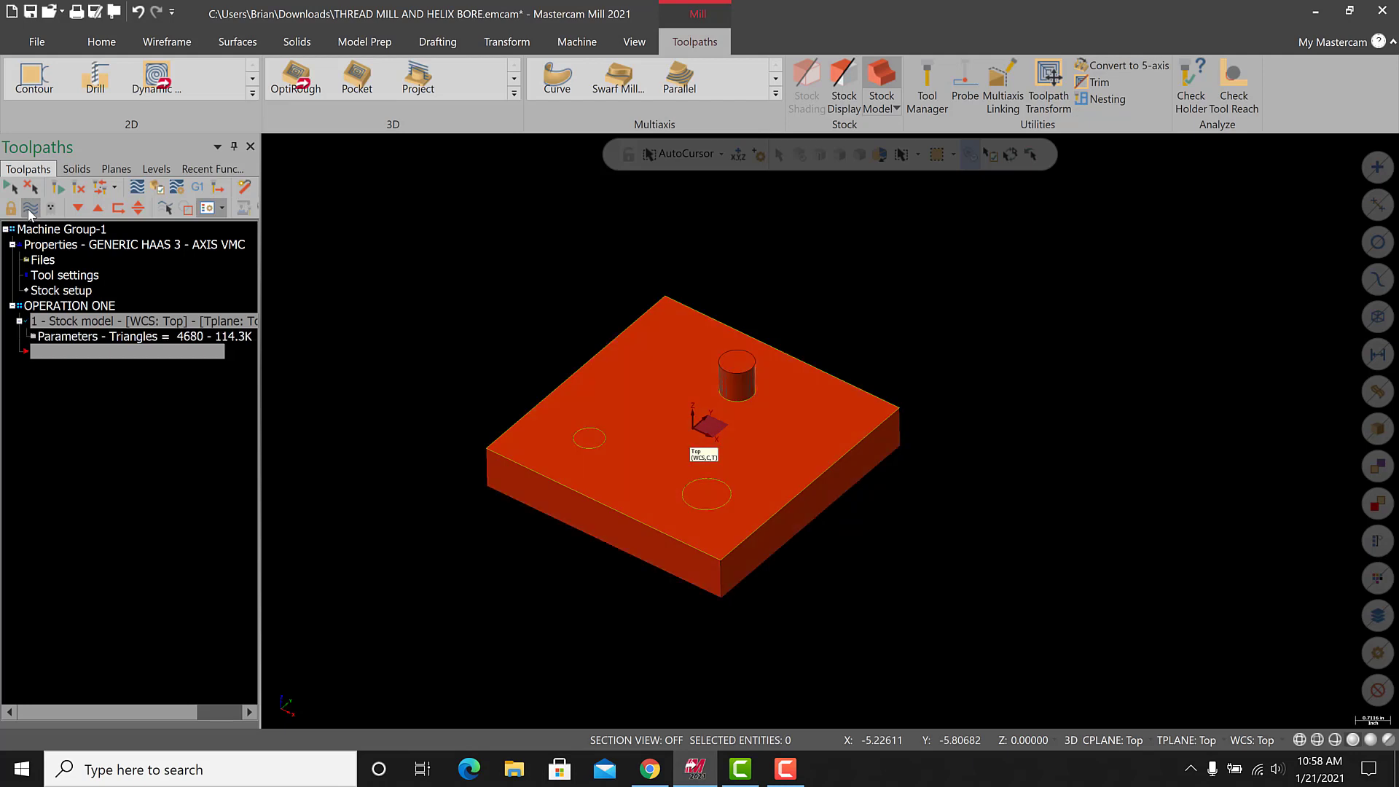
pyautogui.click(30, 209)
pyautogui.click(30, 209)
pyautogui.click(30, 209)
pyautogui.click(30, 209)
# Create level 4 named STOCK MODEL as the active level.
pyautogui.click(139, 168)
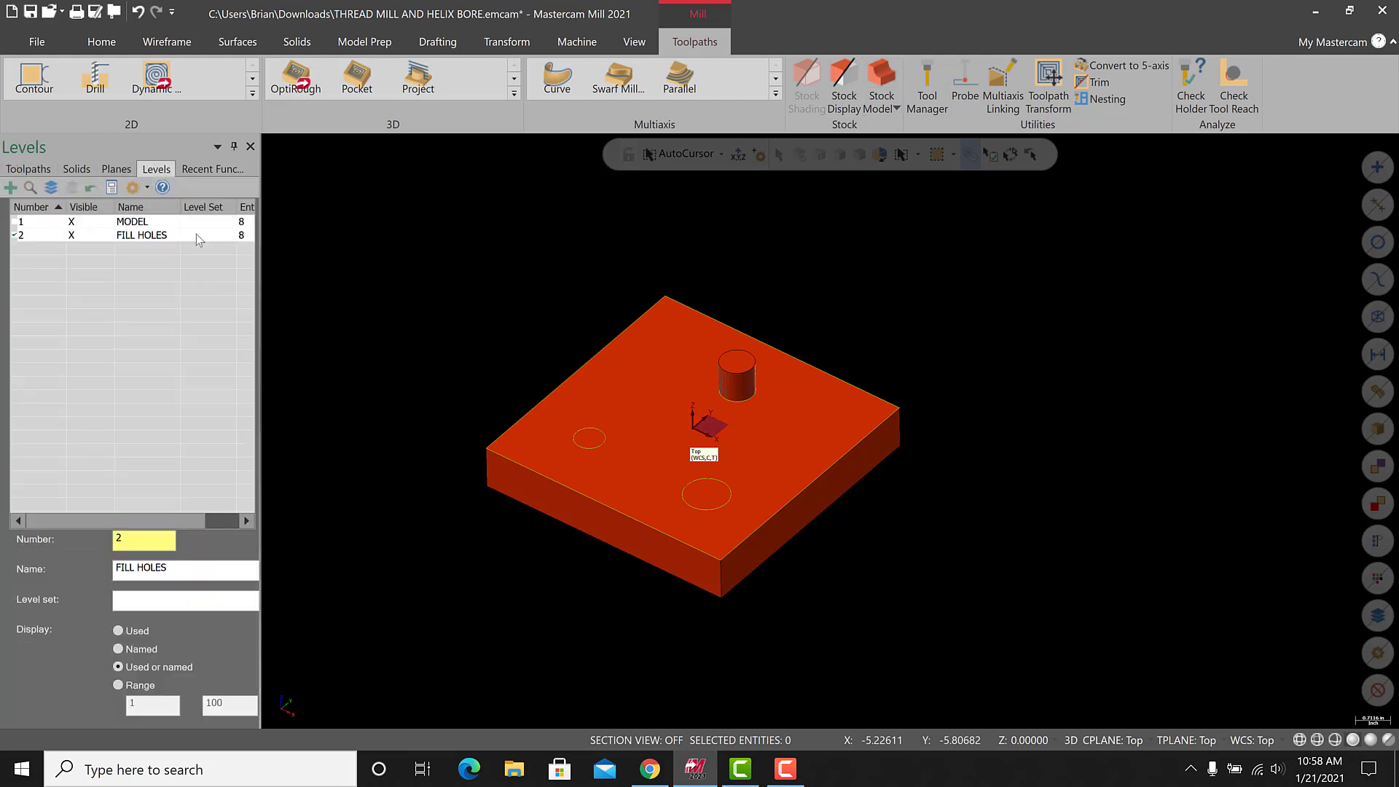
pyautogui.click(11, 188)
pyautogui.doubleClick(135, 249)
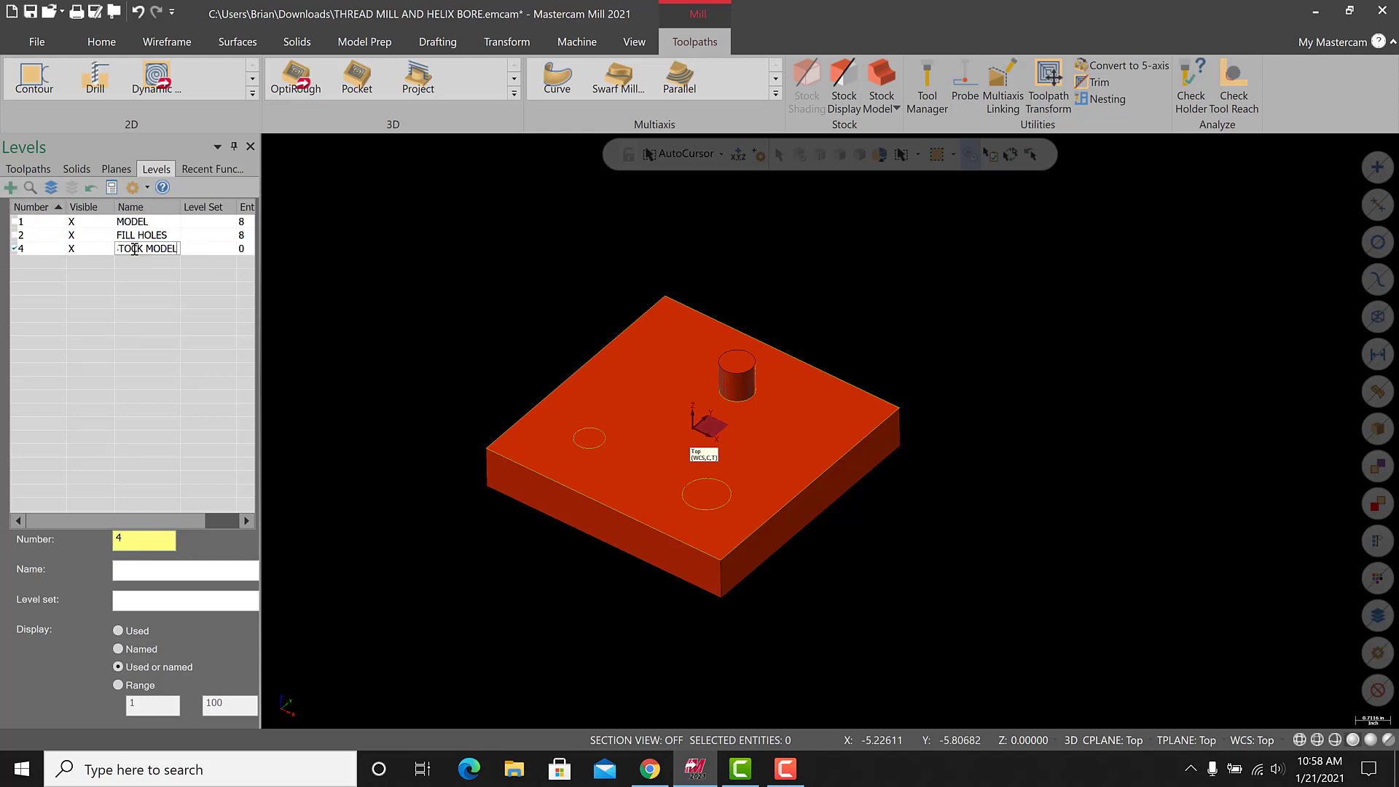
pyautogui.write('STOCK MODEL')
pyautogui.press('Return')
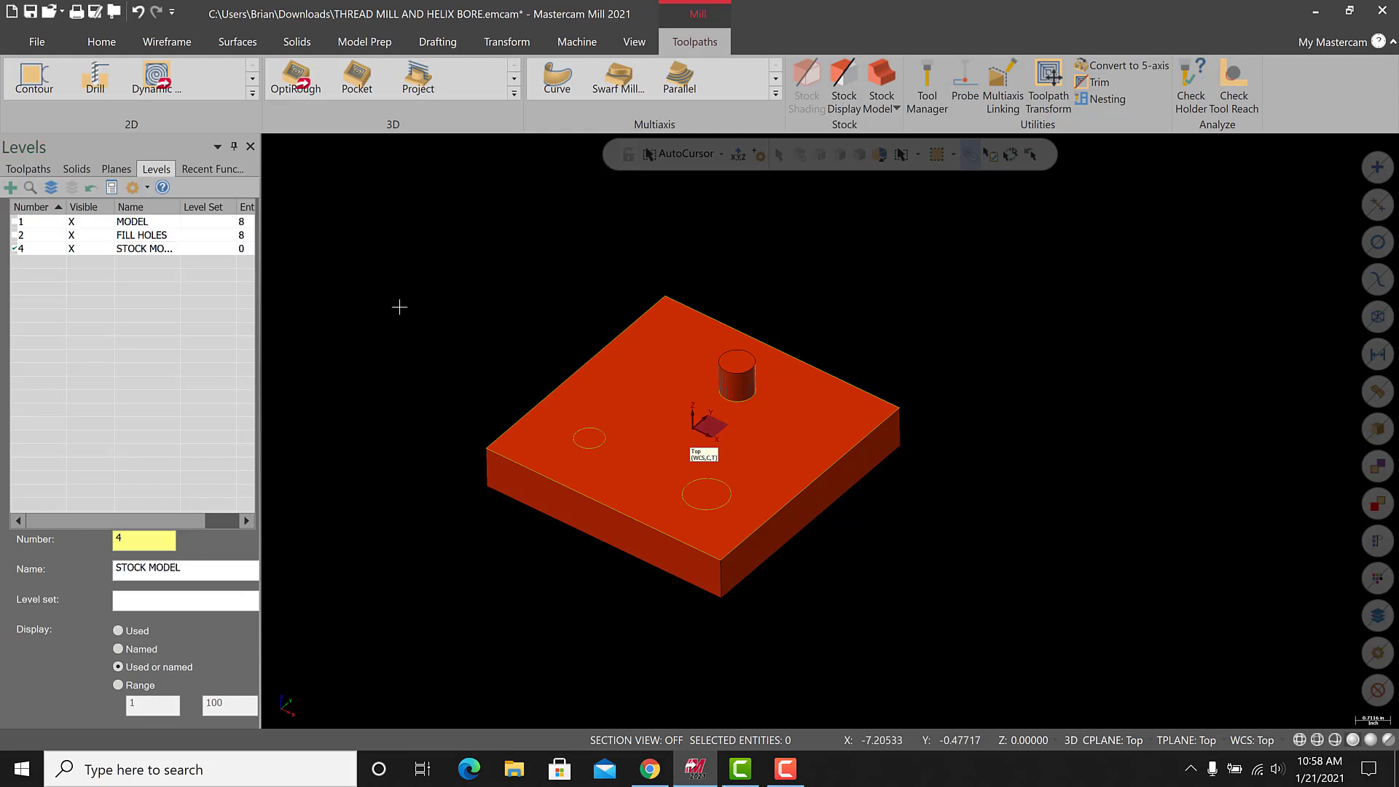
# Convert the stock model to a PMesh entity on the STOCK MODEL level.
pyautogui.click(879, 108)
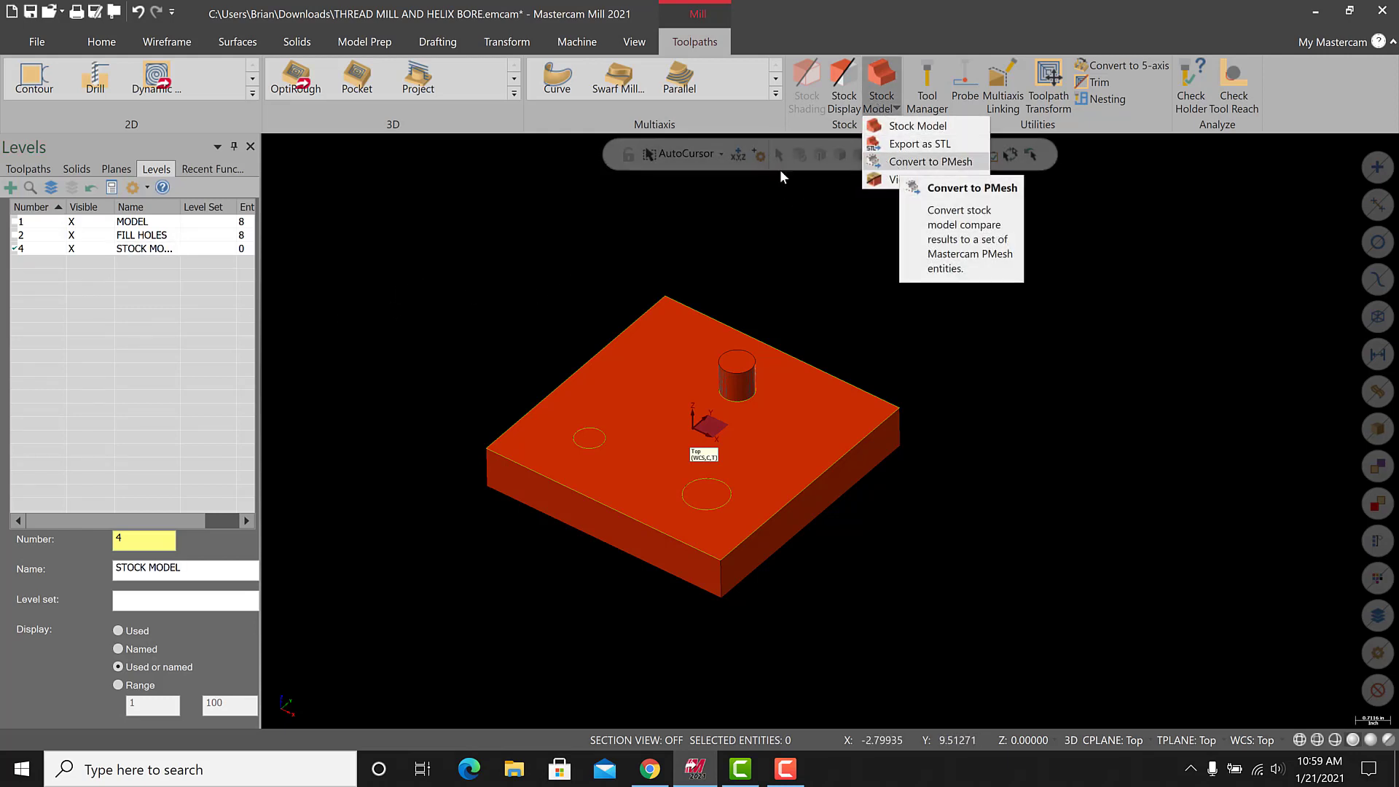
pyautogui.click(922, 162)
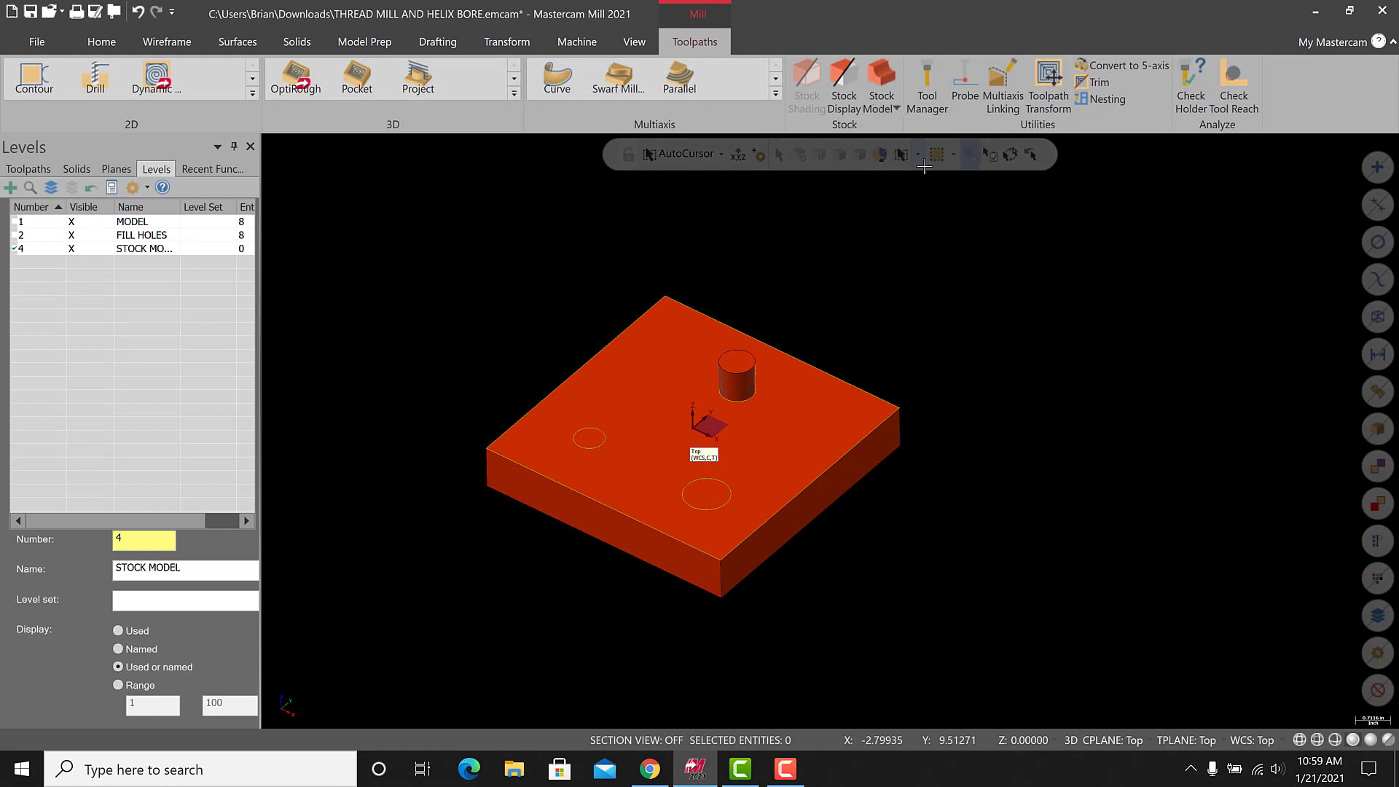
pyautogui.click(78, 251)
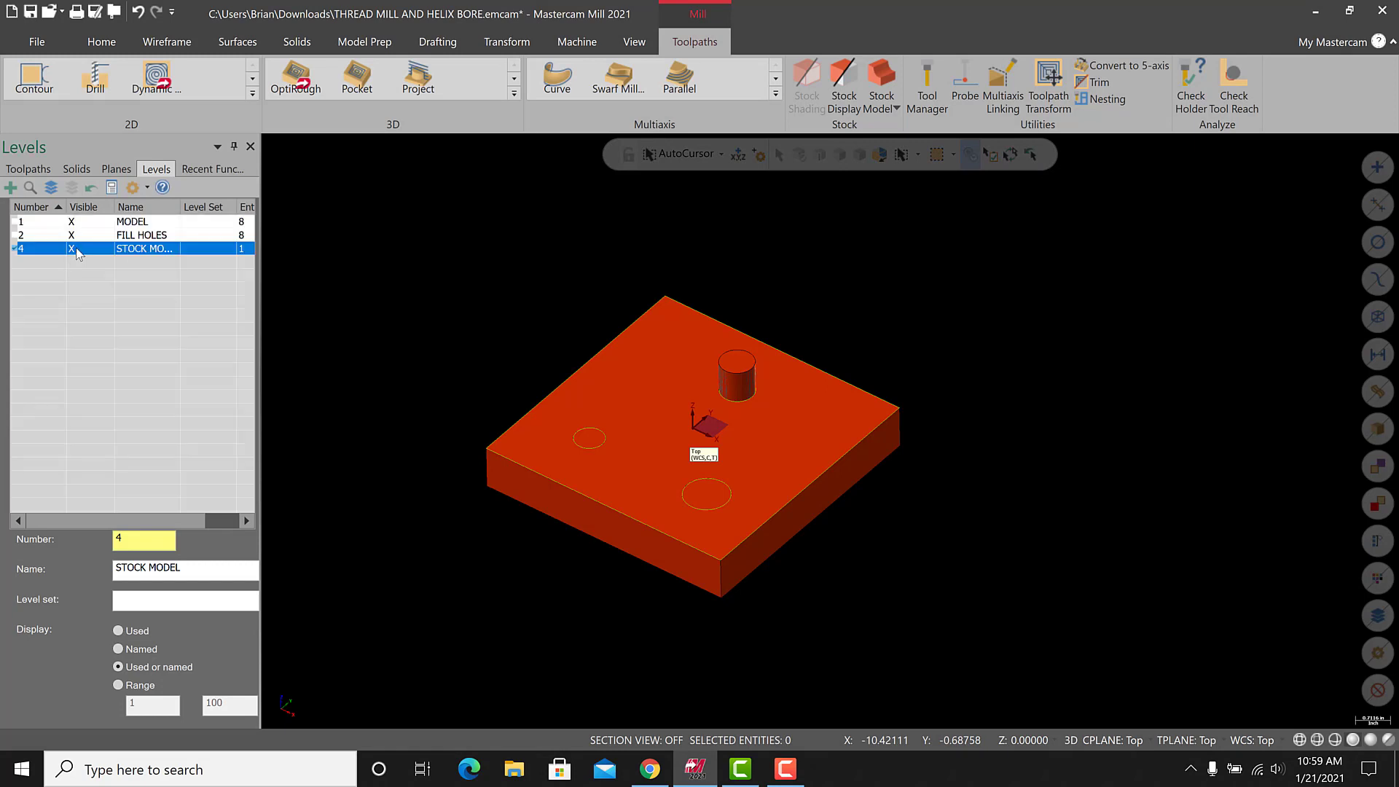
# Make the MODEL level active and hide the STOCK MODEL level.
pyautogui.click(71, 222)
pyautogui.rightClick(80, 225)
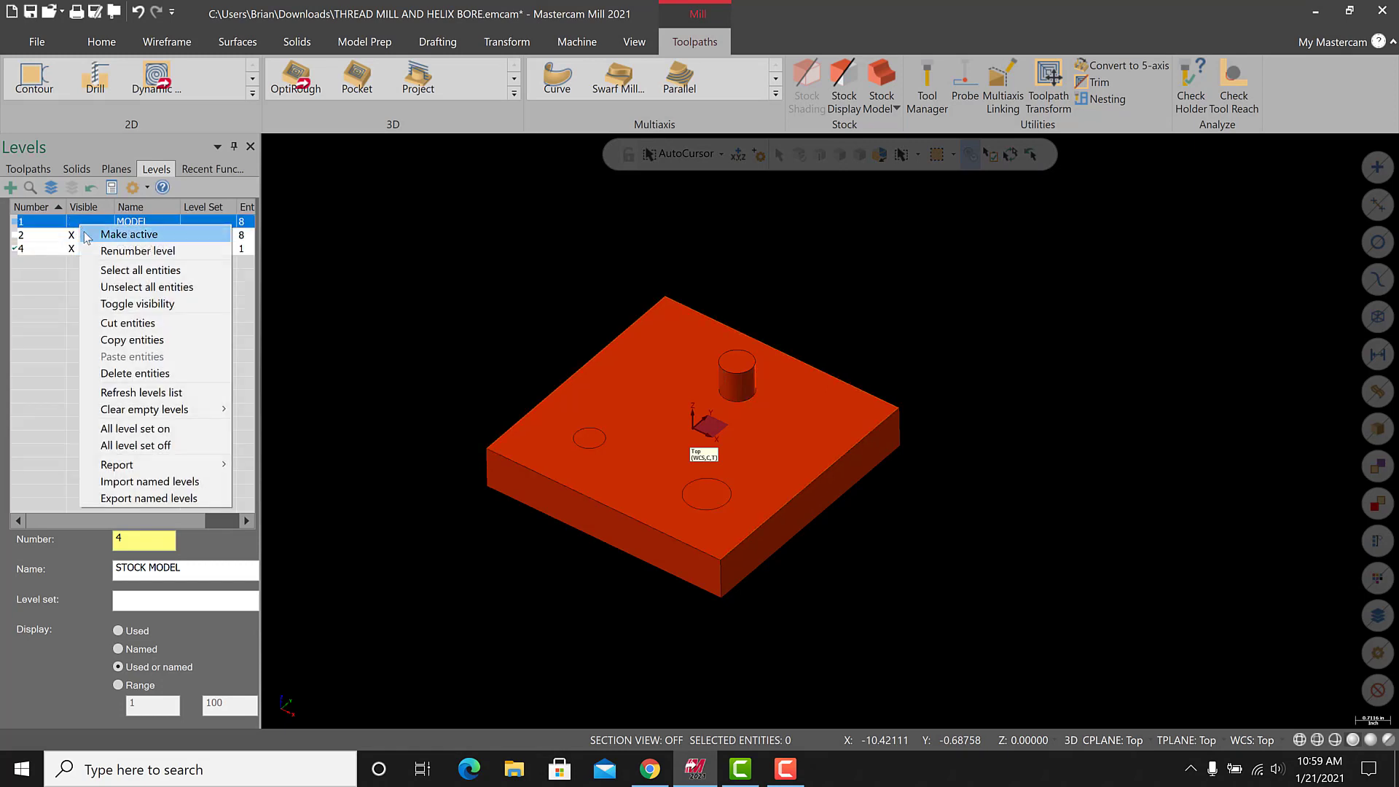
pyautogui.click(124, 234)
pyautogui.click(73, 250)
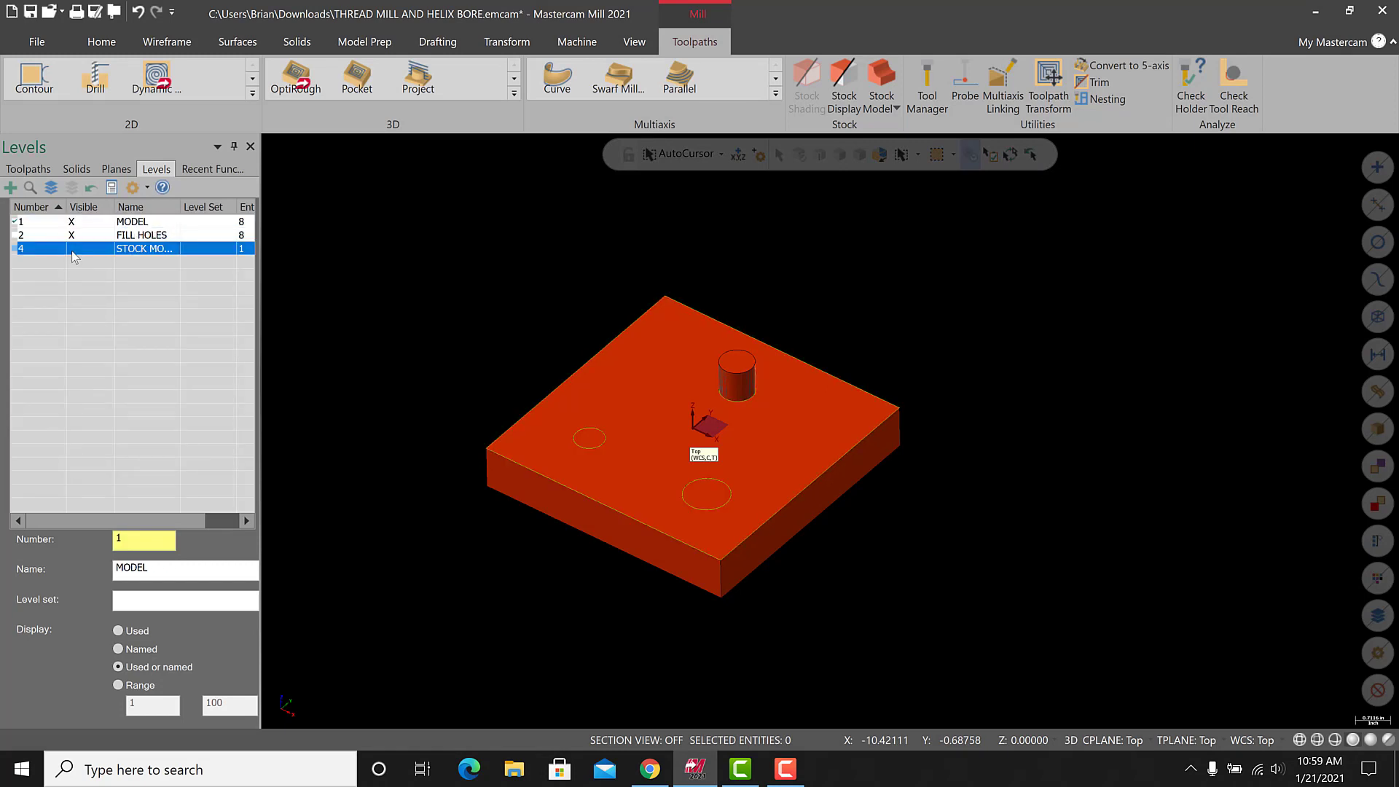
# Turn off the stock model operation's display and toggle the STOCK MODEL level's visibility to examine the PMesh against the part.
pyautogui.click(28, 169)
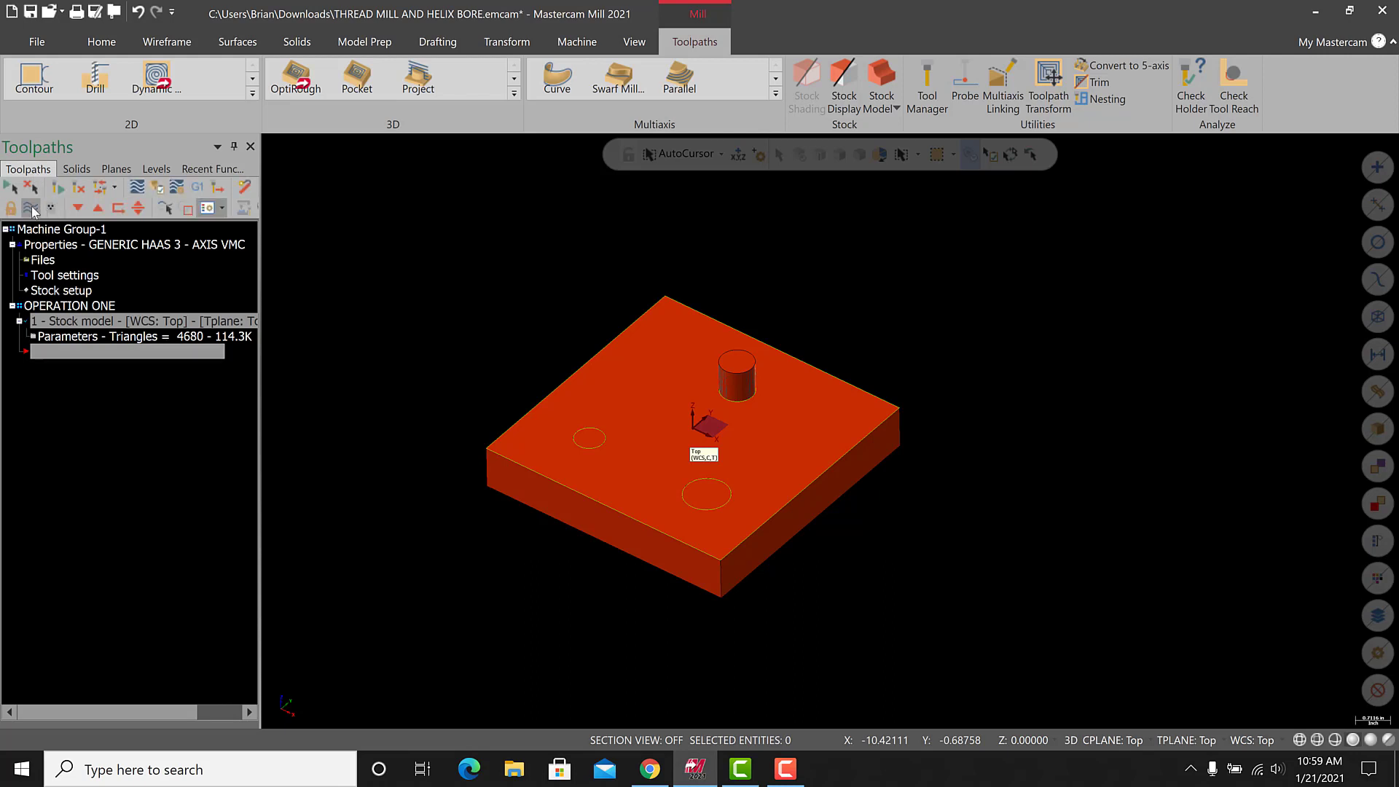
pyautogui.click(155, 169)
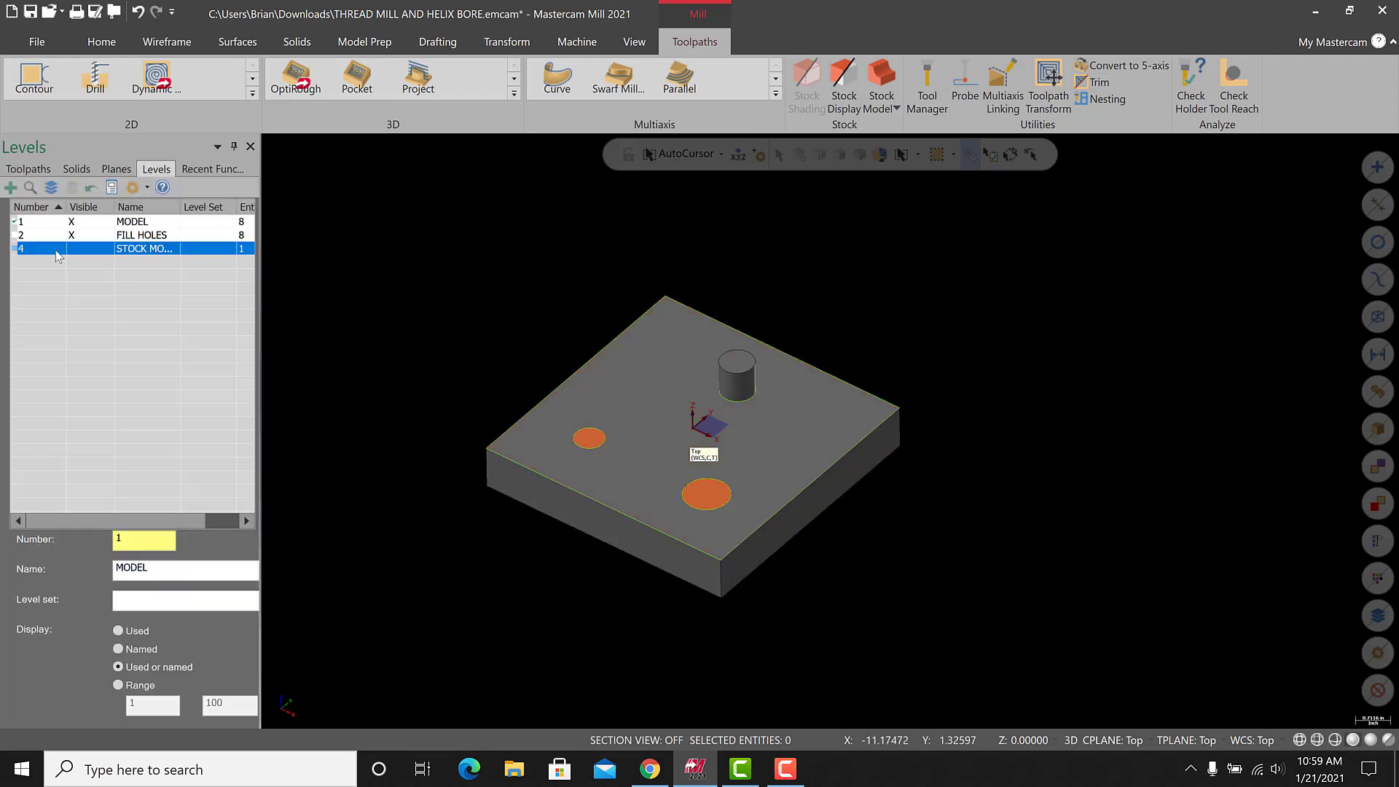
pyautogui.click(92, 249)
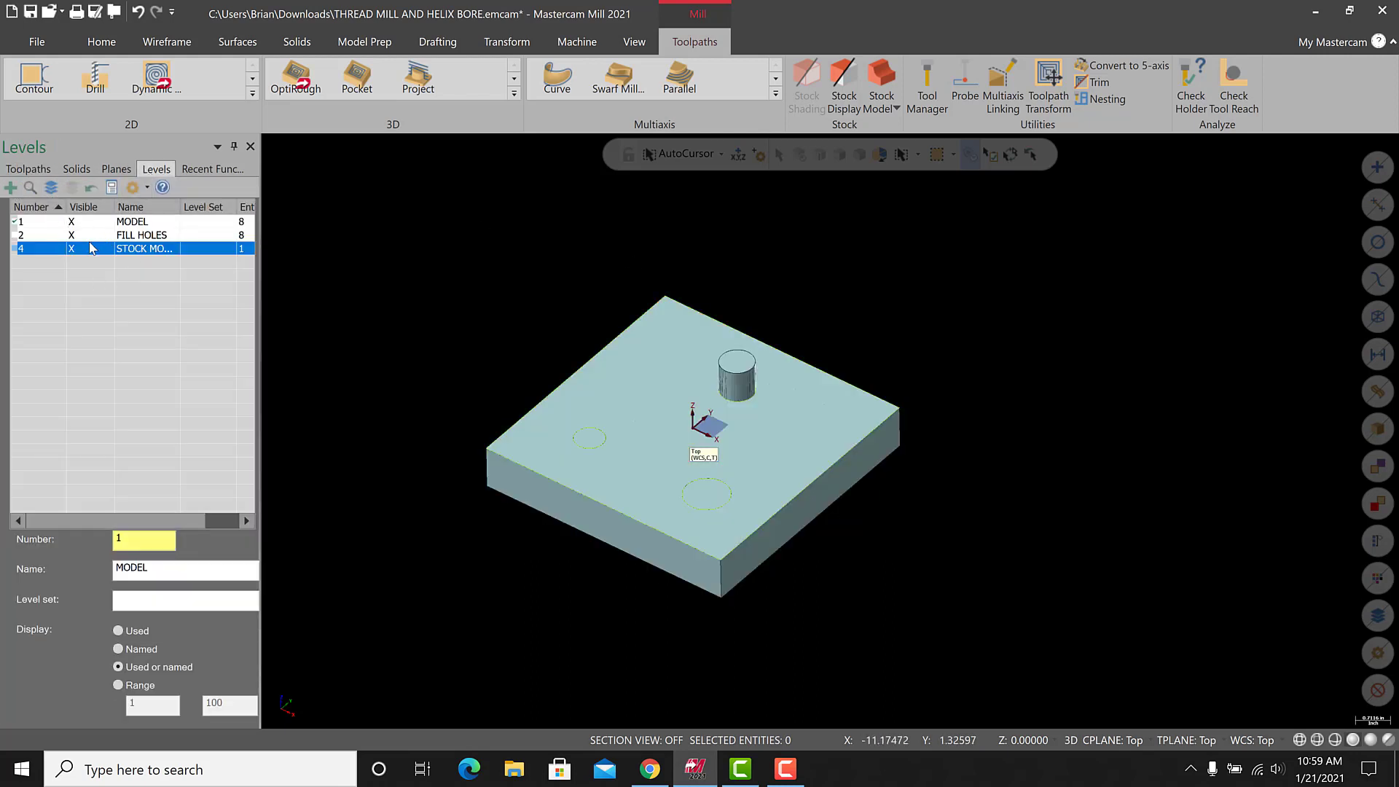
pyautogui.click(92, 248)
pyautogui.click(88, 248)
pyautogui.click(88, 249)
pyautogui.click(88, 248)
pyautogui.scroll(5, 540, 321)
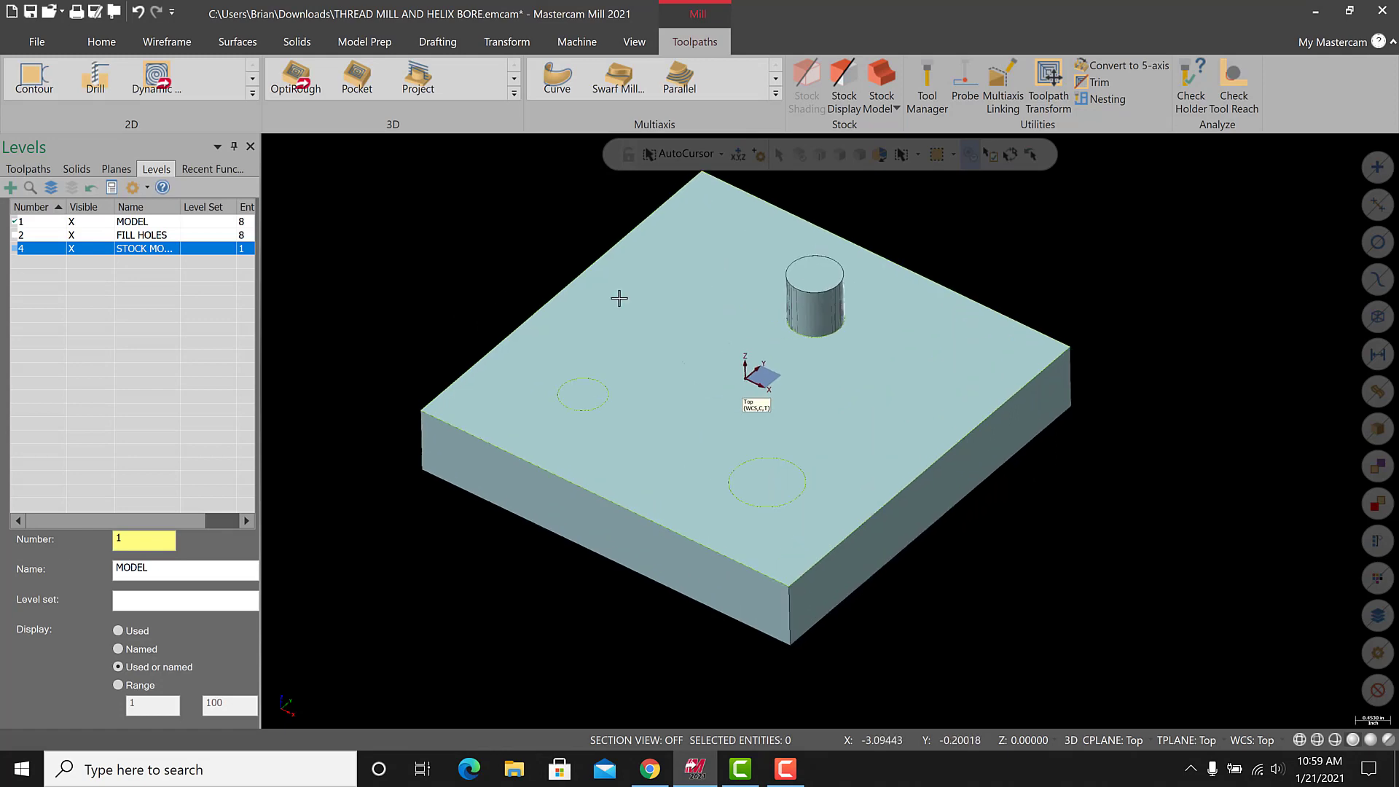
pyautogui.scroll(-3, 1159, 459)
pyautogui.moveTo(1146, 462); pyautogui.dragTo(1042, 526, button='middle')
# Toggle the stock model operation's display on and off over the PMesh, and collapse the operation in the toolpath tree.
pyautogui.click(27, 168)
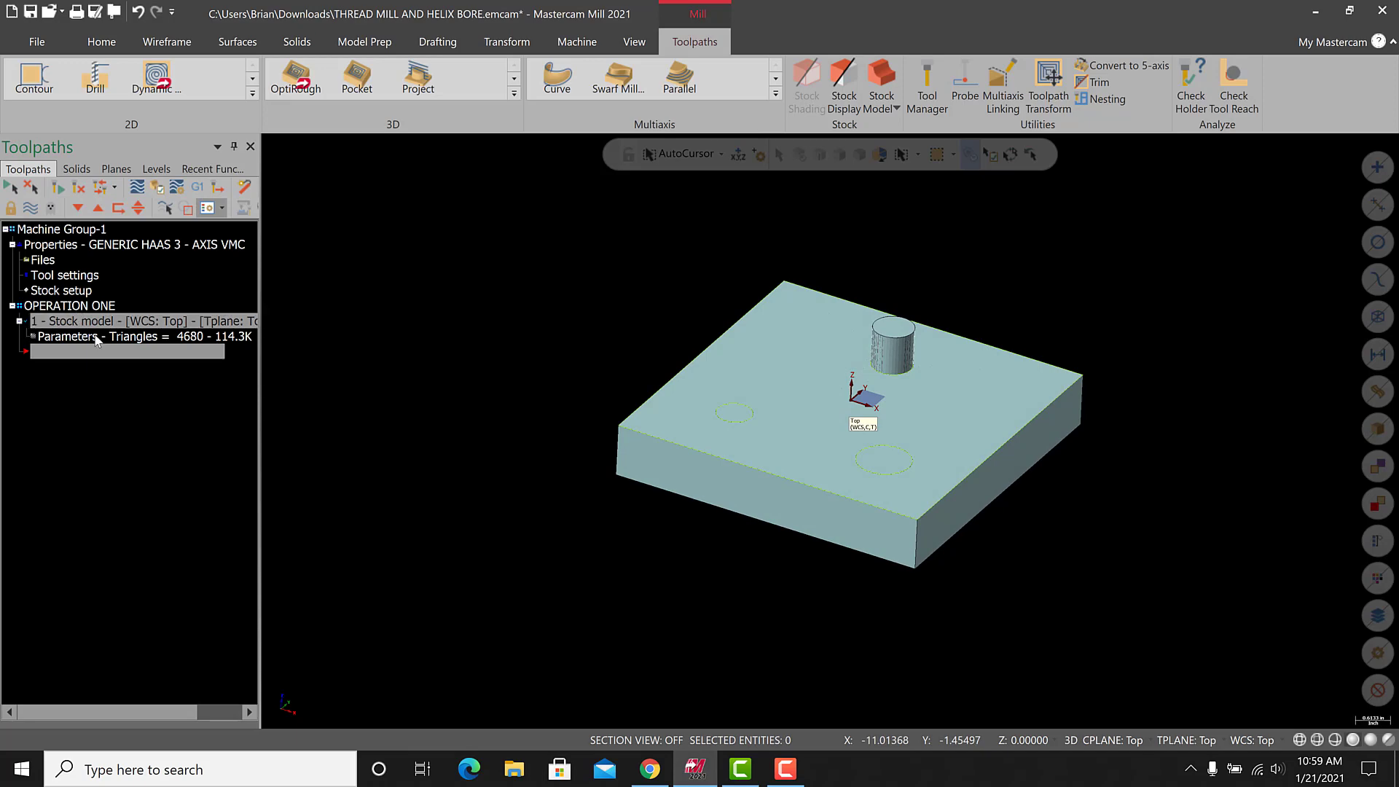
pyautogui.click(30, 211)
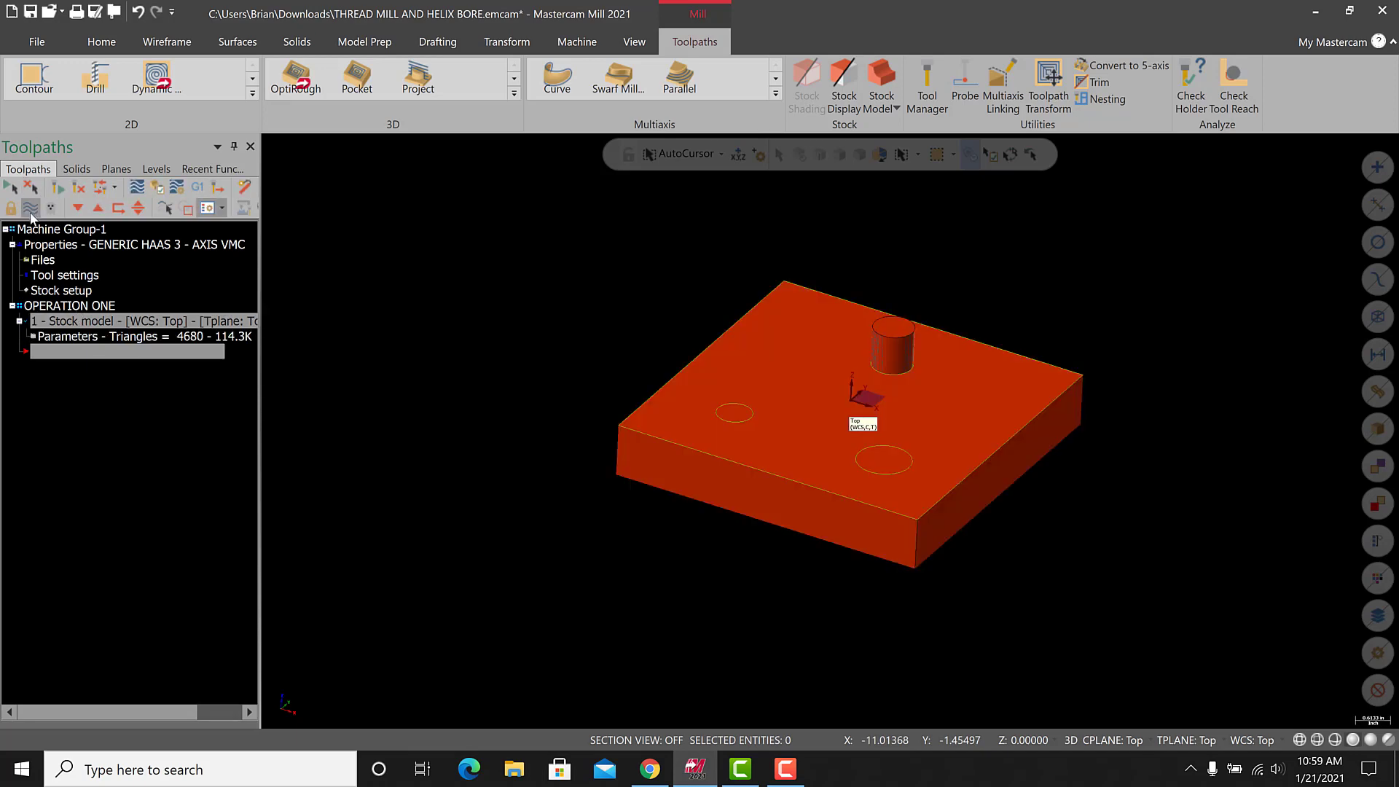
pyautogui.click(29, 211)
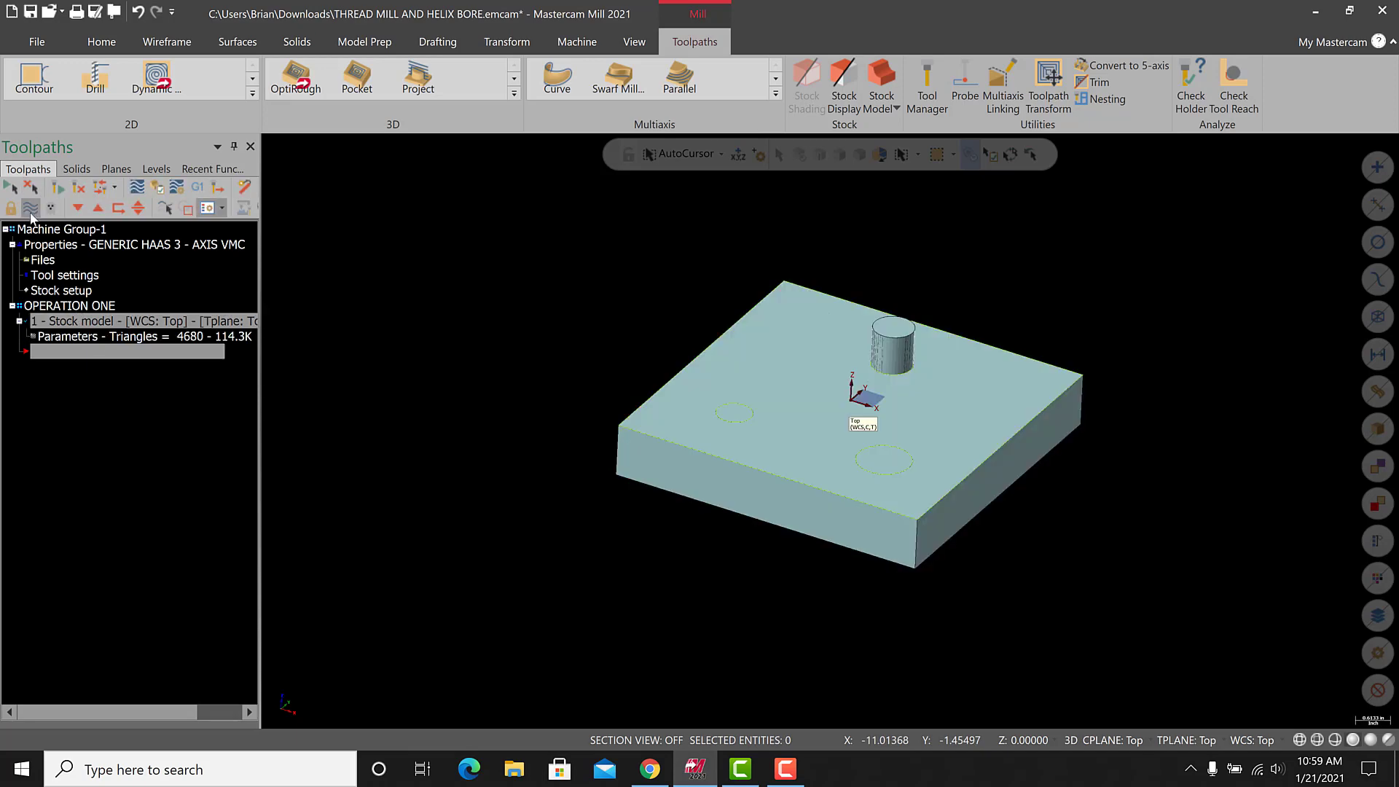
pyautogui.click(18, 321)
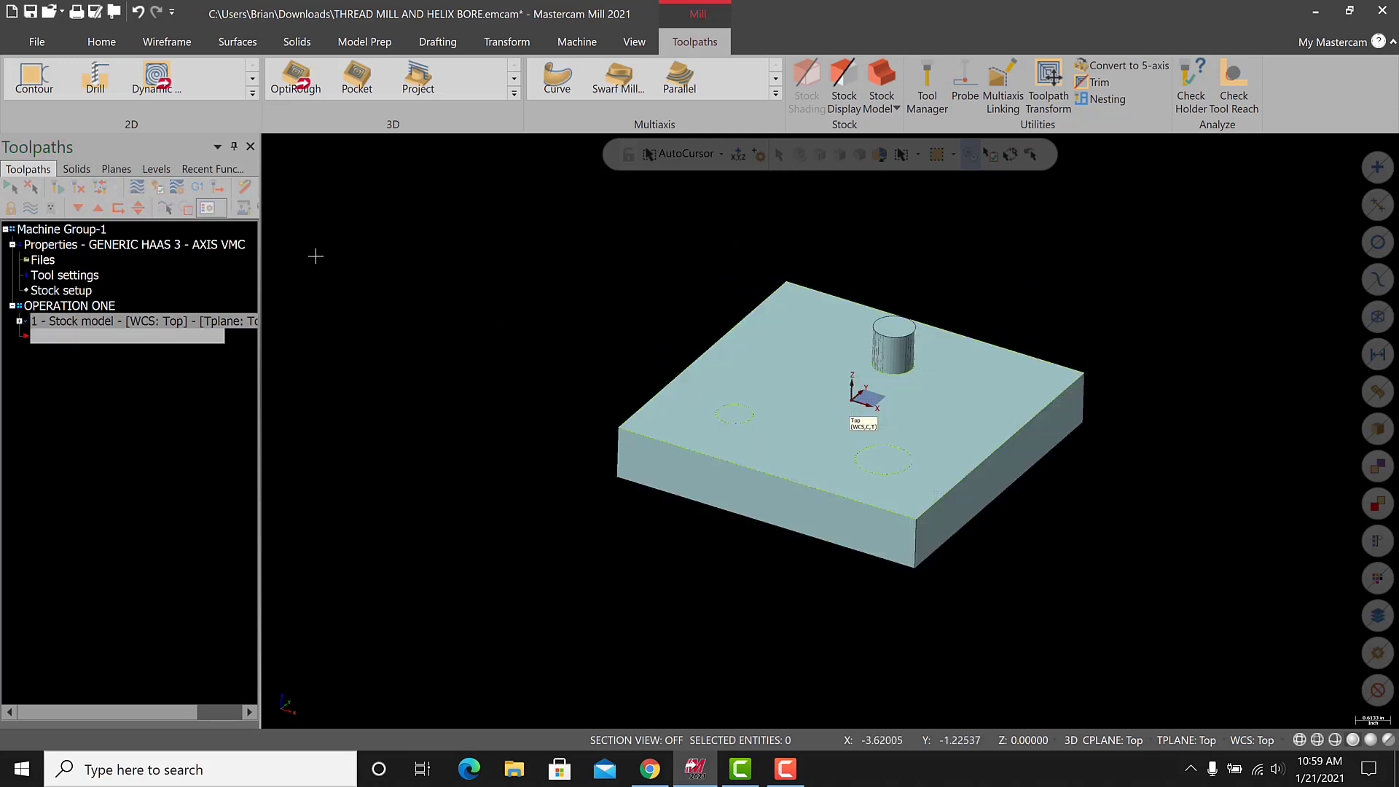
pyautogui.scroll(2, 1073, 398)
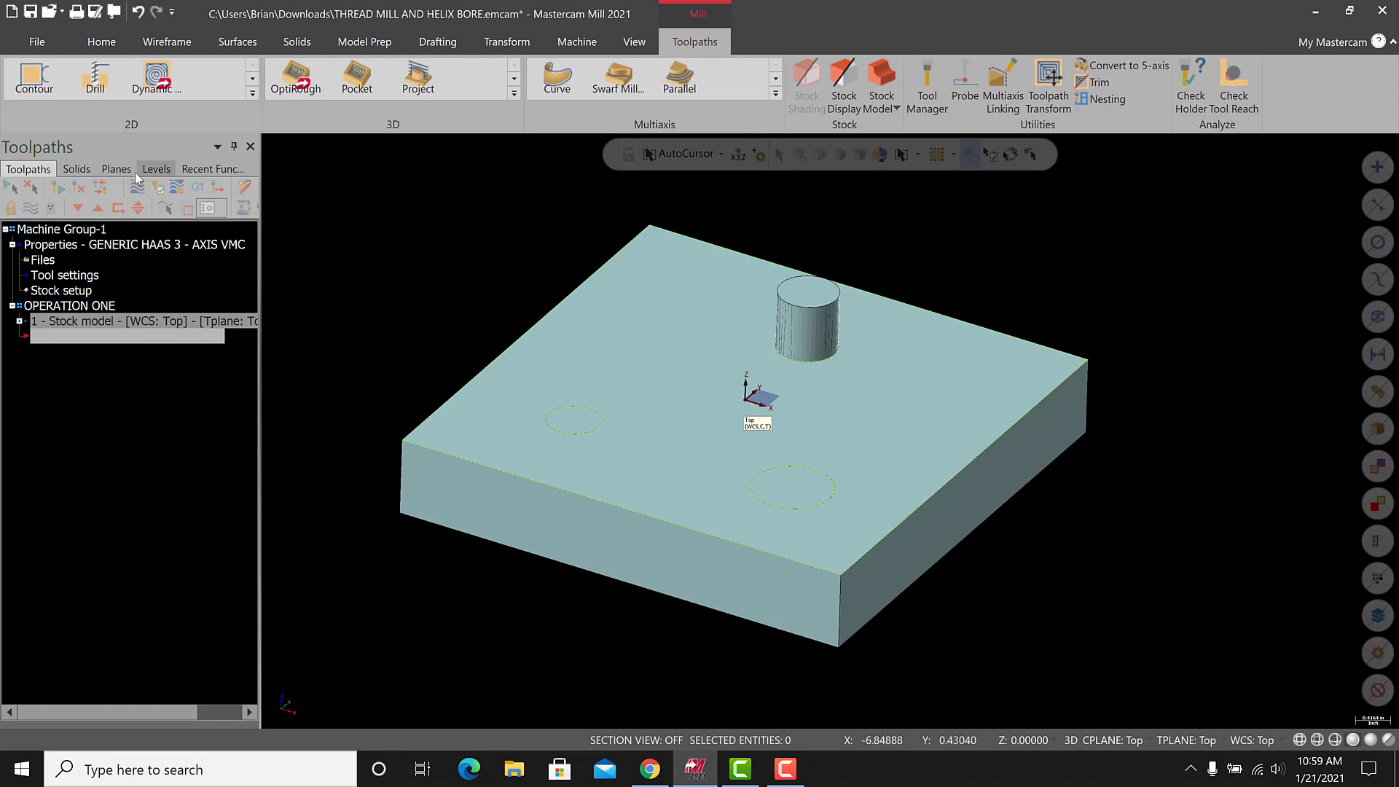
# Hide the STOCK MODEL and FILL HOLES levels so only the MODEL level is displayed.
pyautogui.click(155, 169)
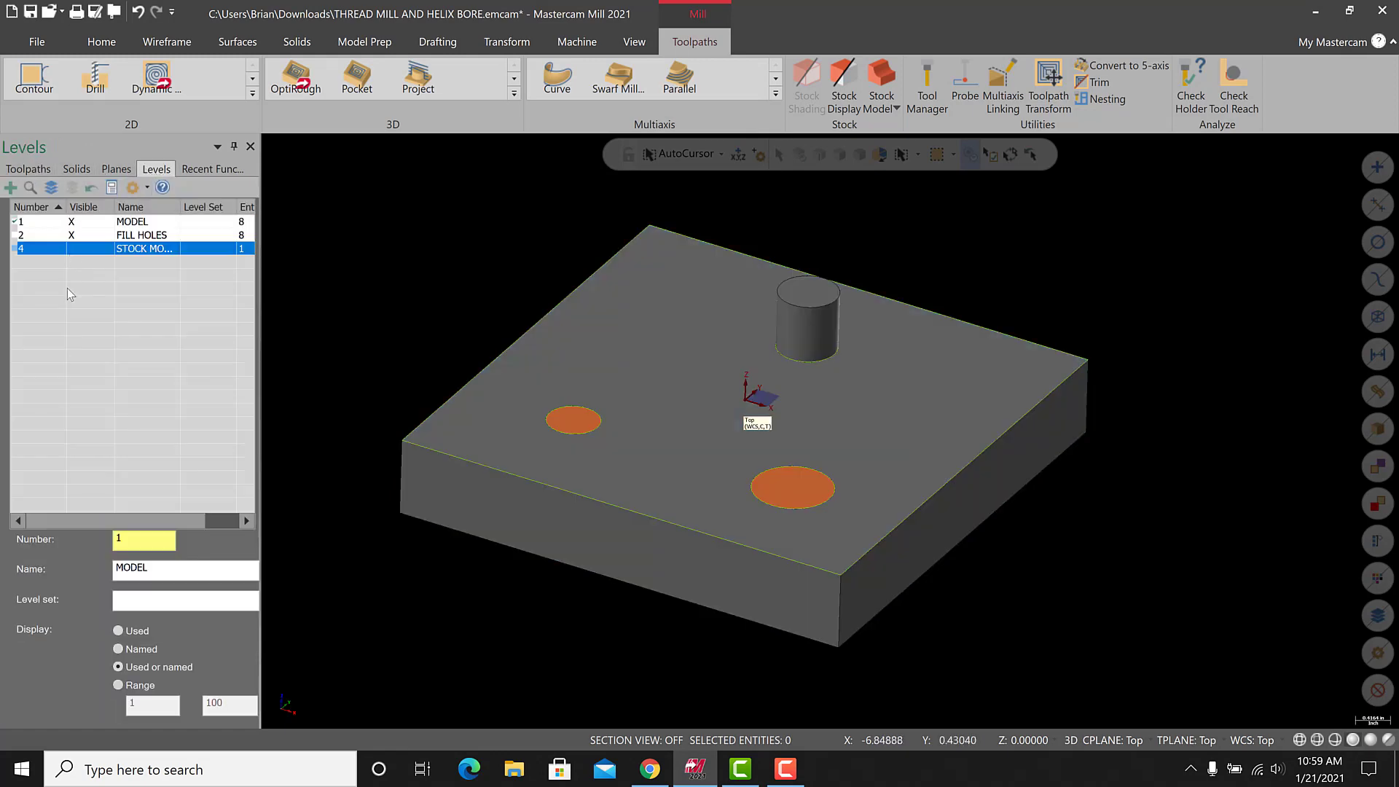
pyautogui.click(163, 338)
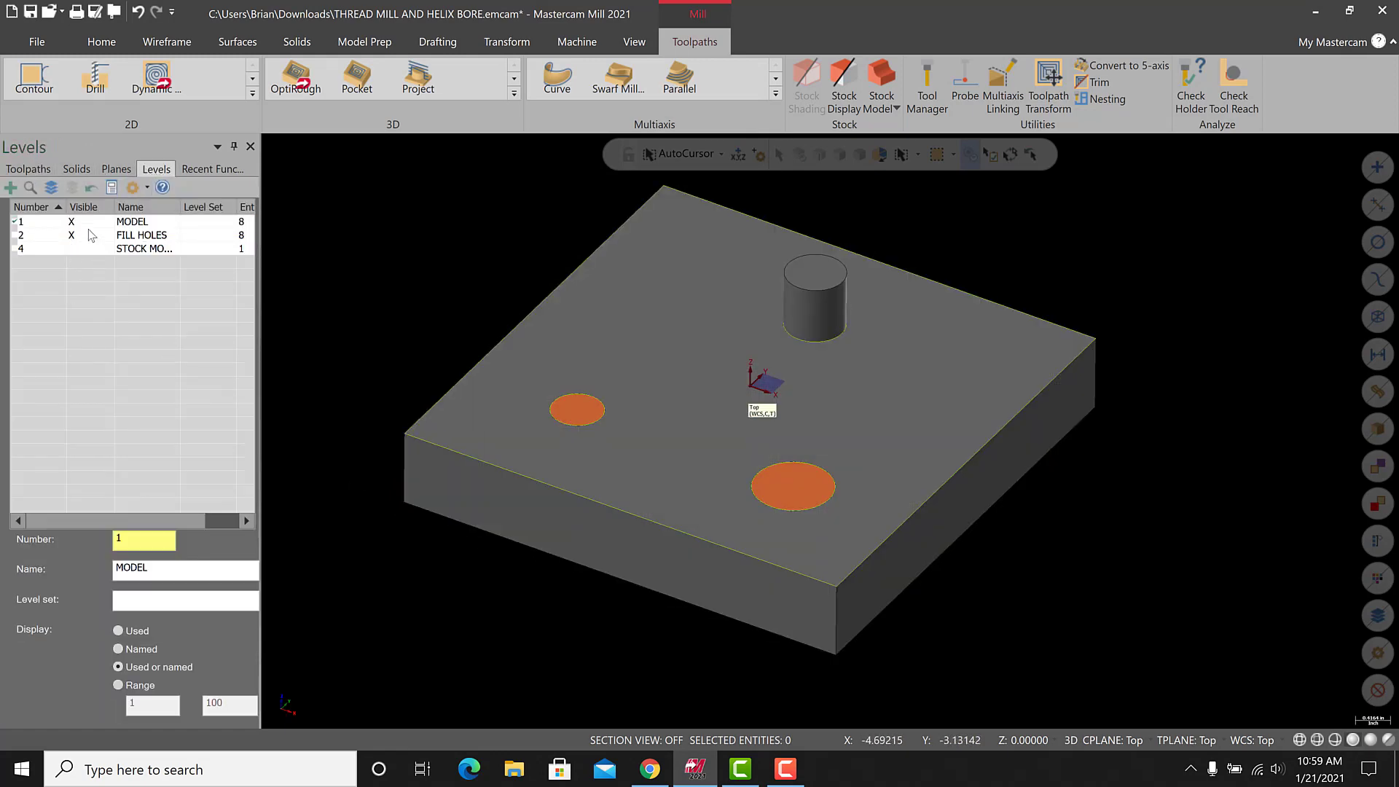
pyautogui.click(90, 235)
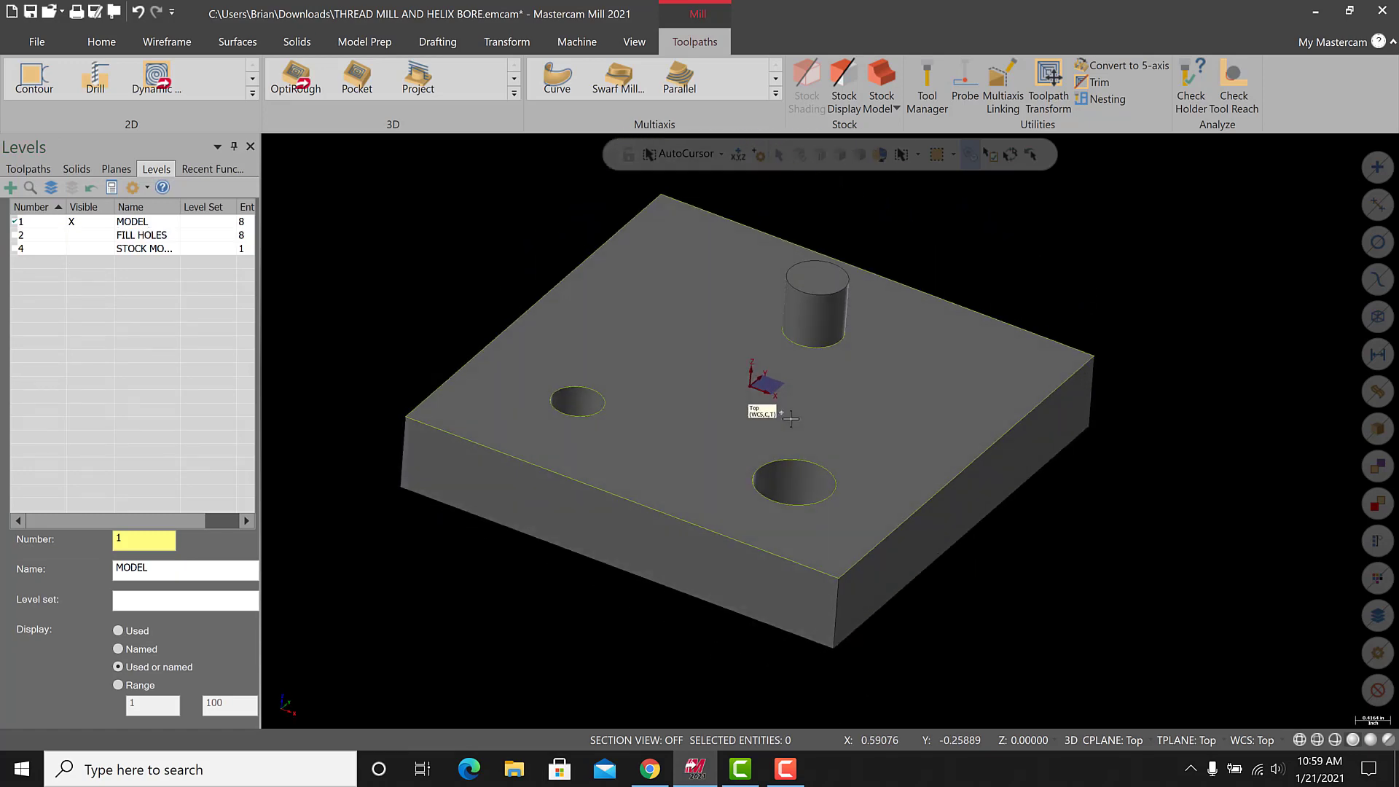
pyautogui.moveTo(791, 419)
pyautogui.mouseDown(button='middle')
pyautogui.moveTo(758, 391)
pyautogui.moveTo(769, 405)
pyautogui.moveTo(775, 352)
pyautogui.moveTo(765, 419)
pyautogui.moveTo(768, 387)
pyautogui.moveTo(939, 316)
pyautogui.moveTo(913, 393)
pyautogui.mouseUp(button='middle')
pyautogui.moveTo(818, 462); pyautogui.dragTo(811, 410, button='middle')
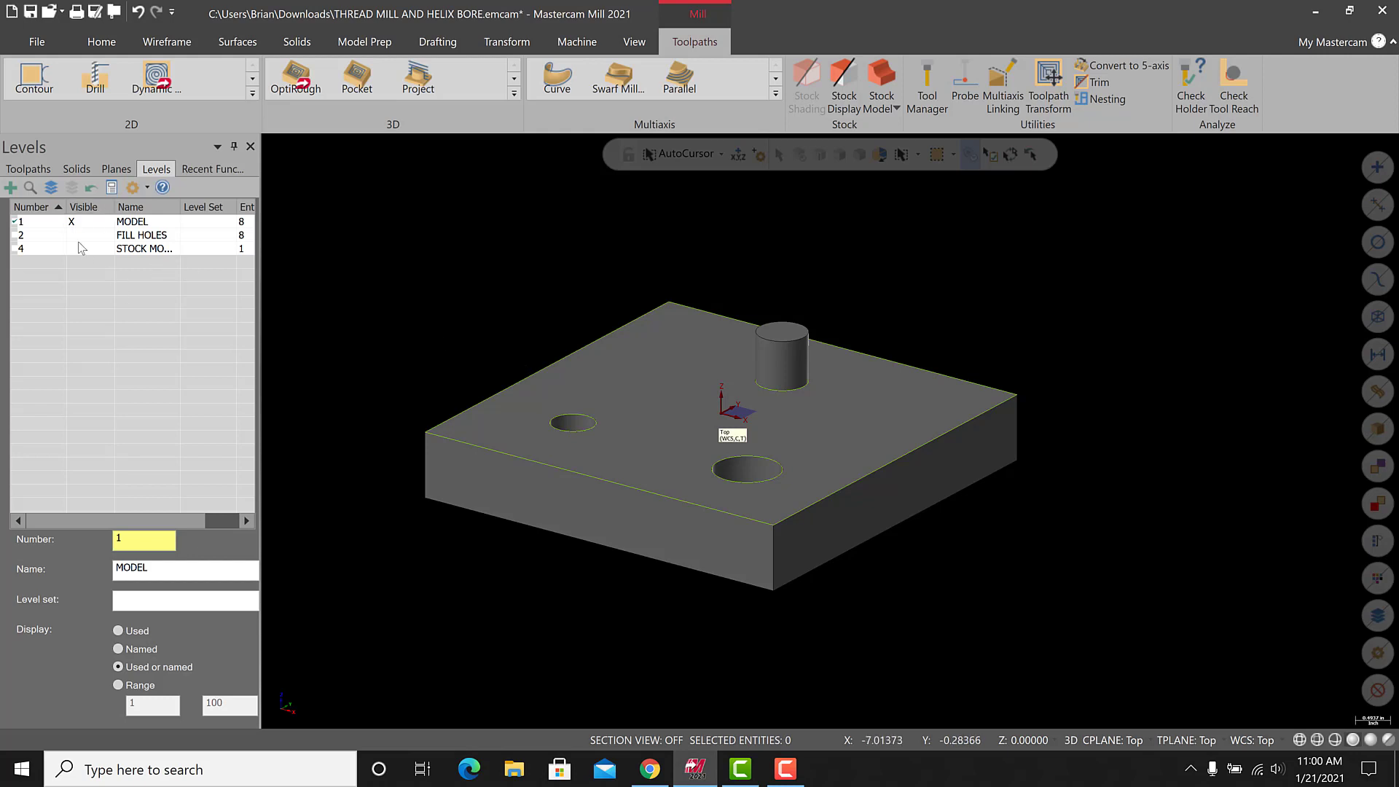
# Add a new toolpath group under Machine Group-1.
pyautogui.click(28, 169)
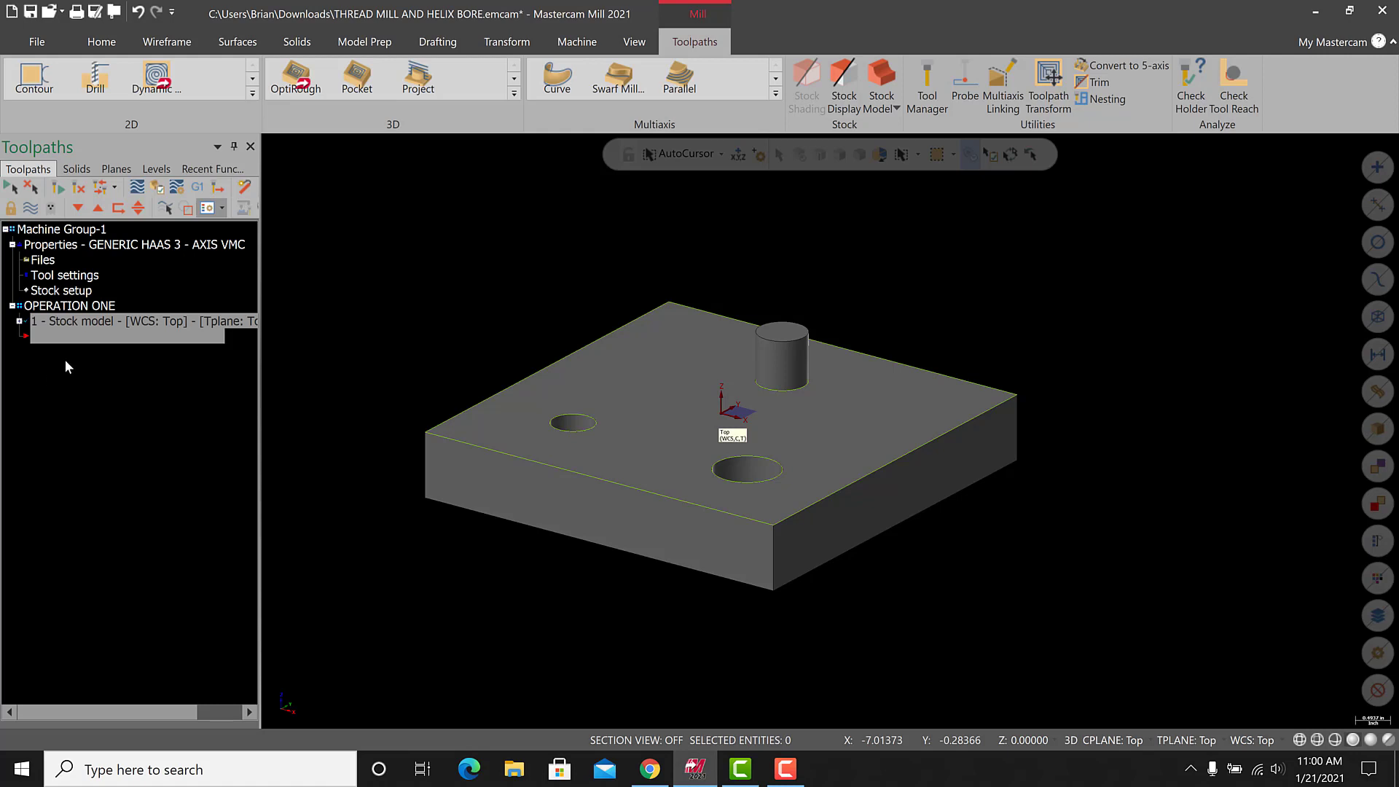
pyautogui.press('Delete')
pyautogui.hotkey('ctrl', 'z')
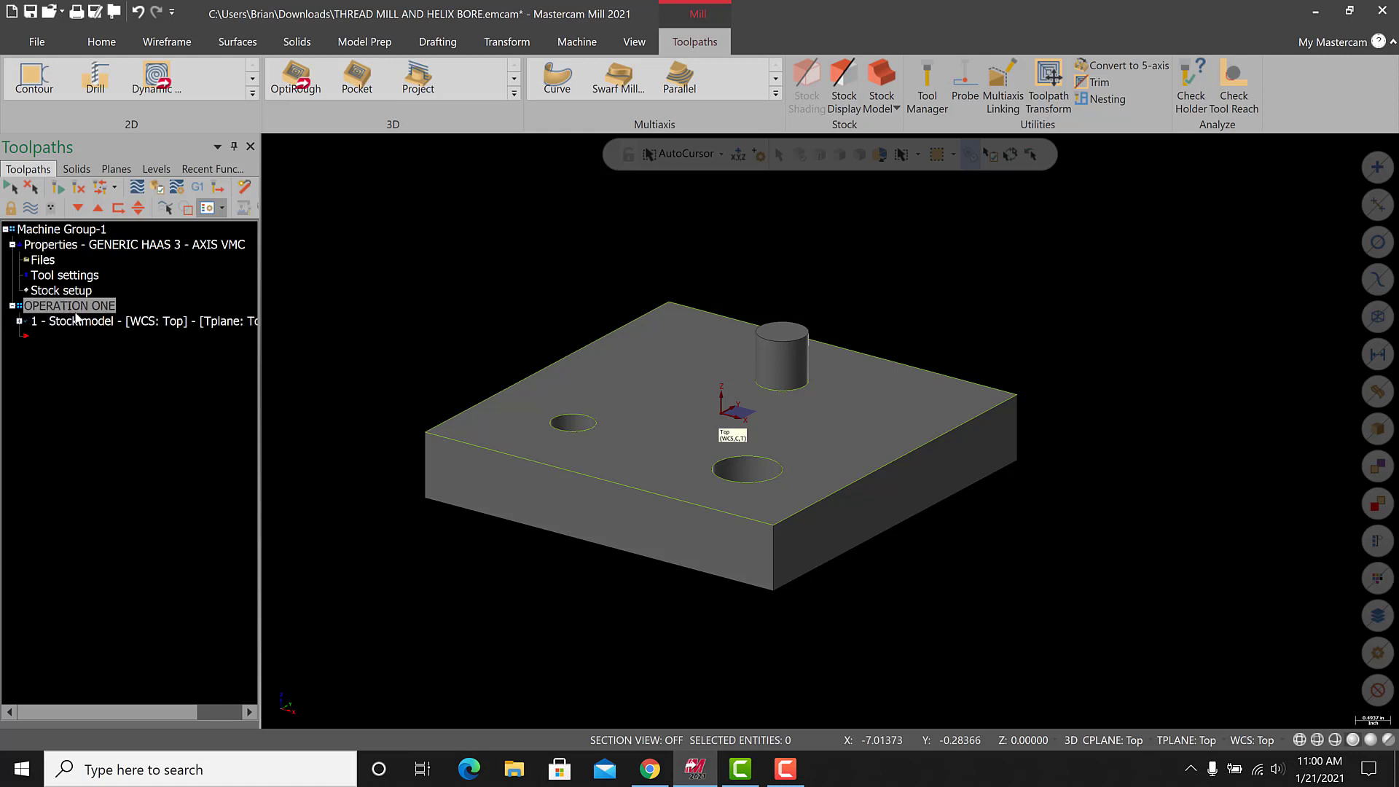
pyautogui.click(69, 231)
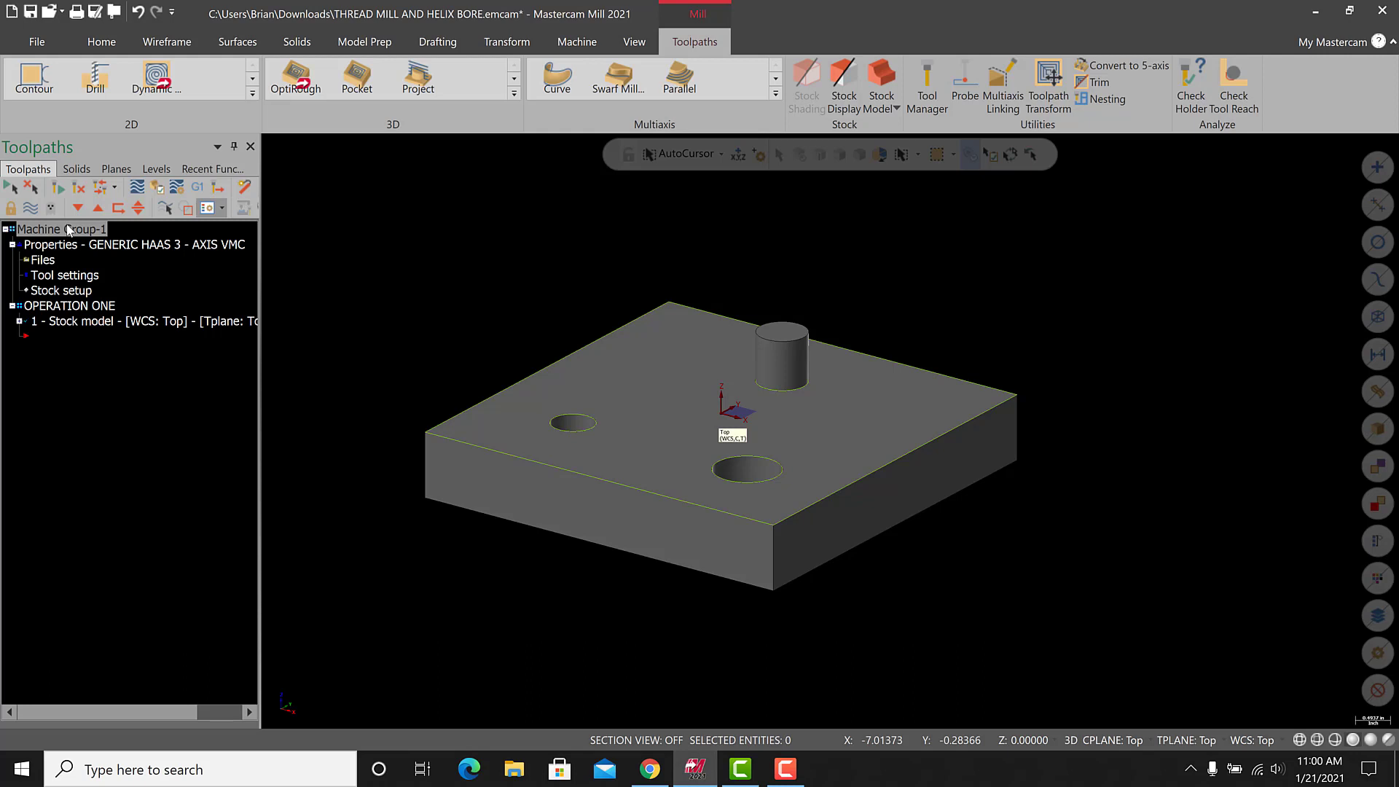
pyautogui.click(61, 303)
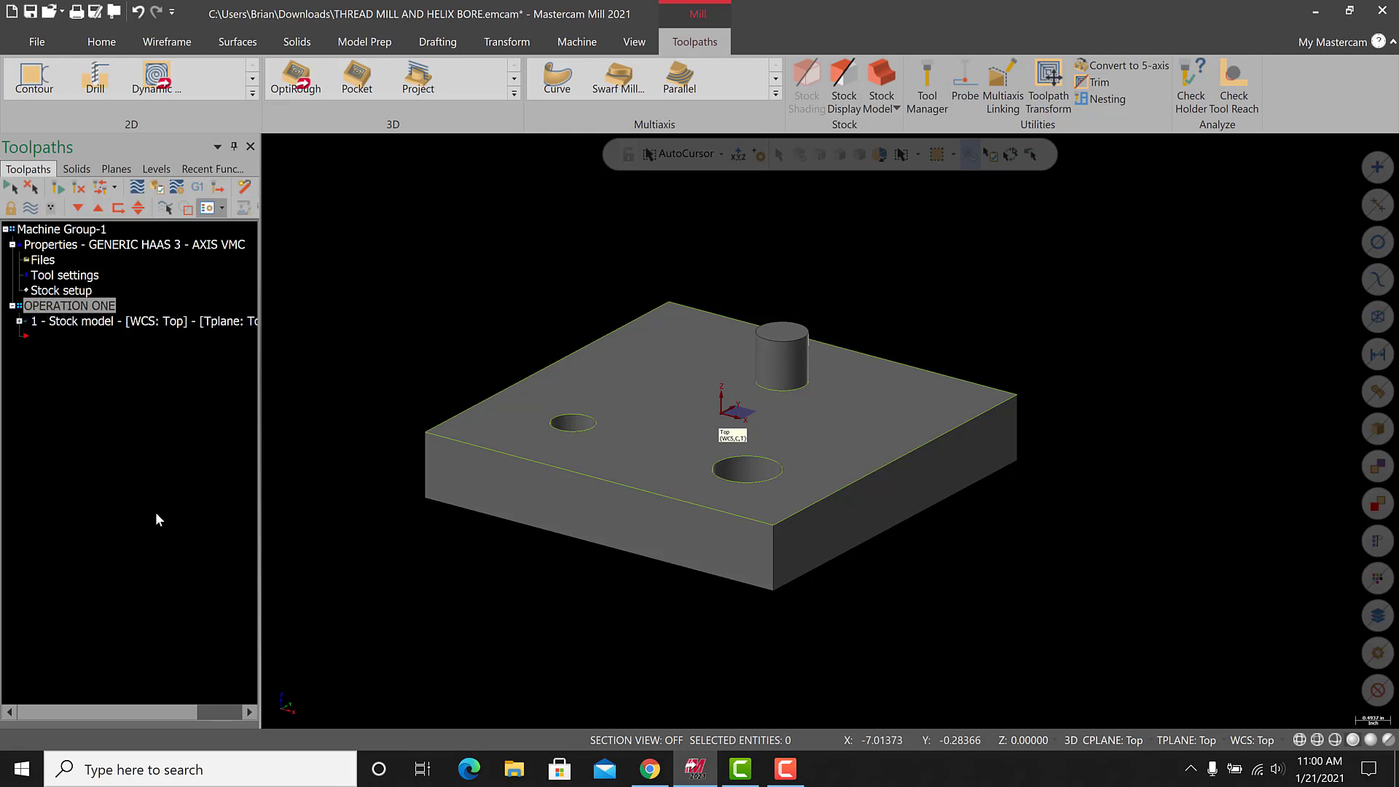
pyautogui.click(54, 230)
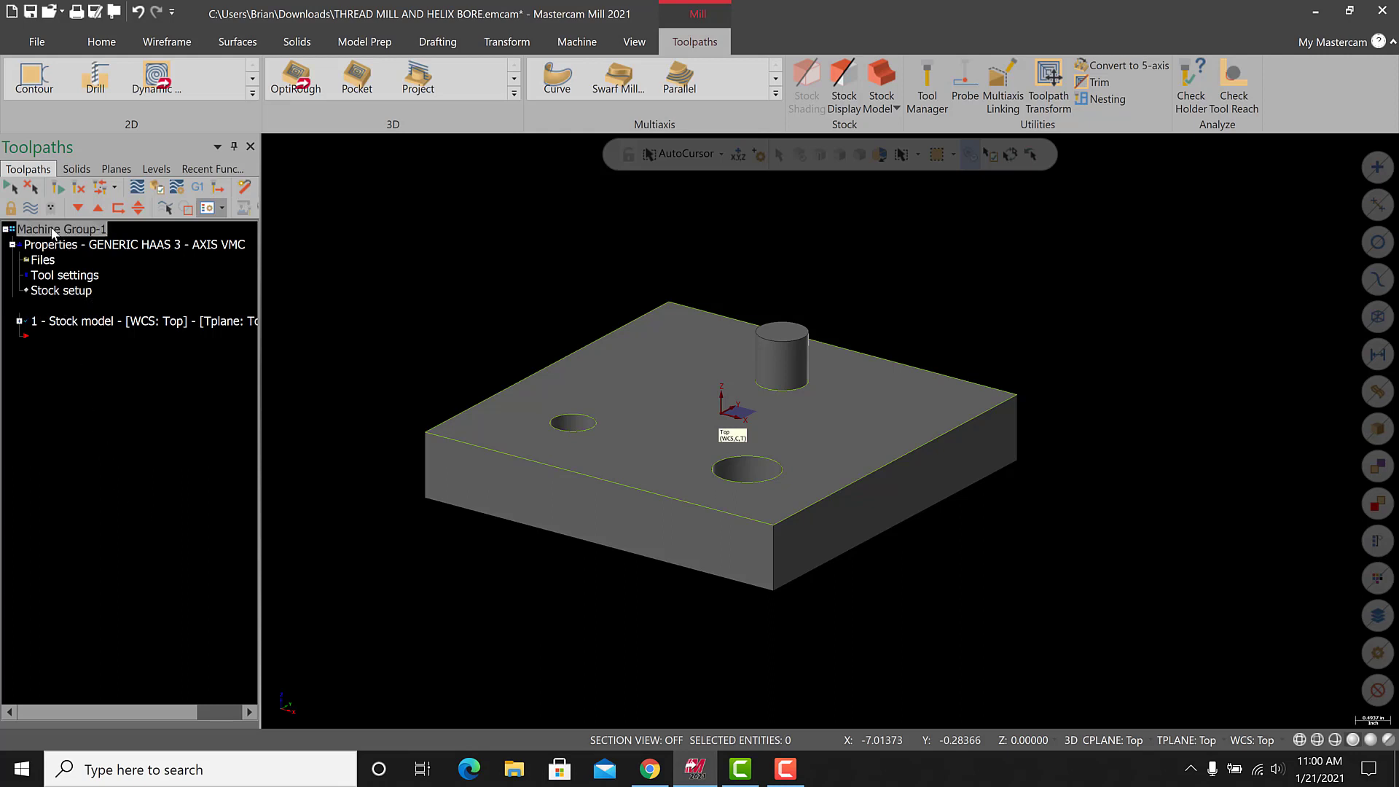
pyautogui.rightClick(53, 230)
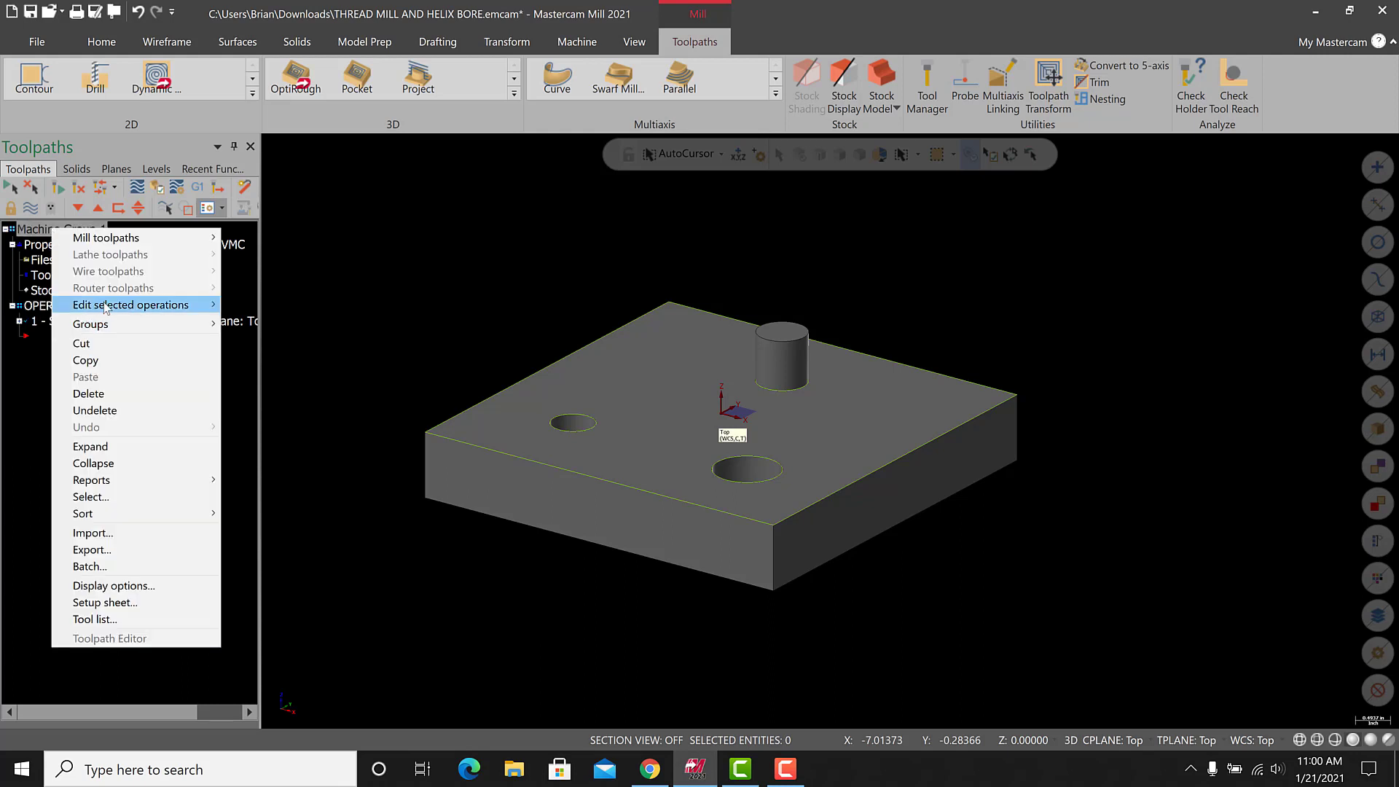
pyautogui.moveTo(110, 330)
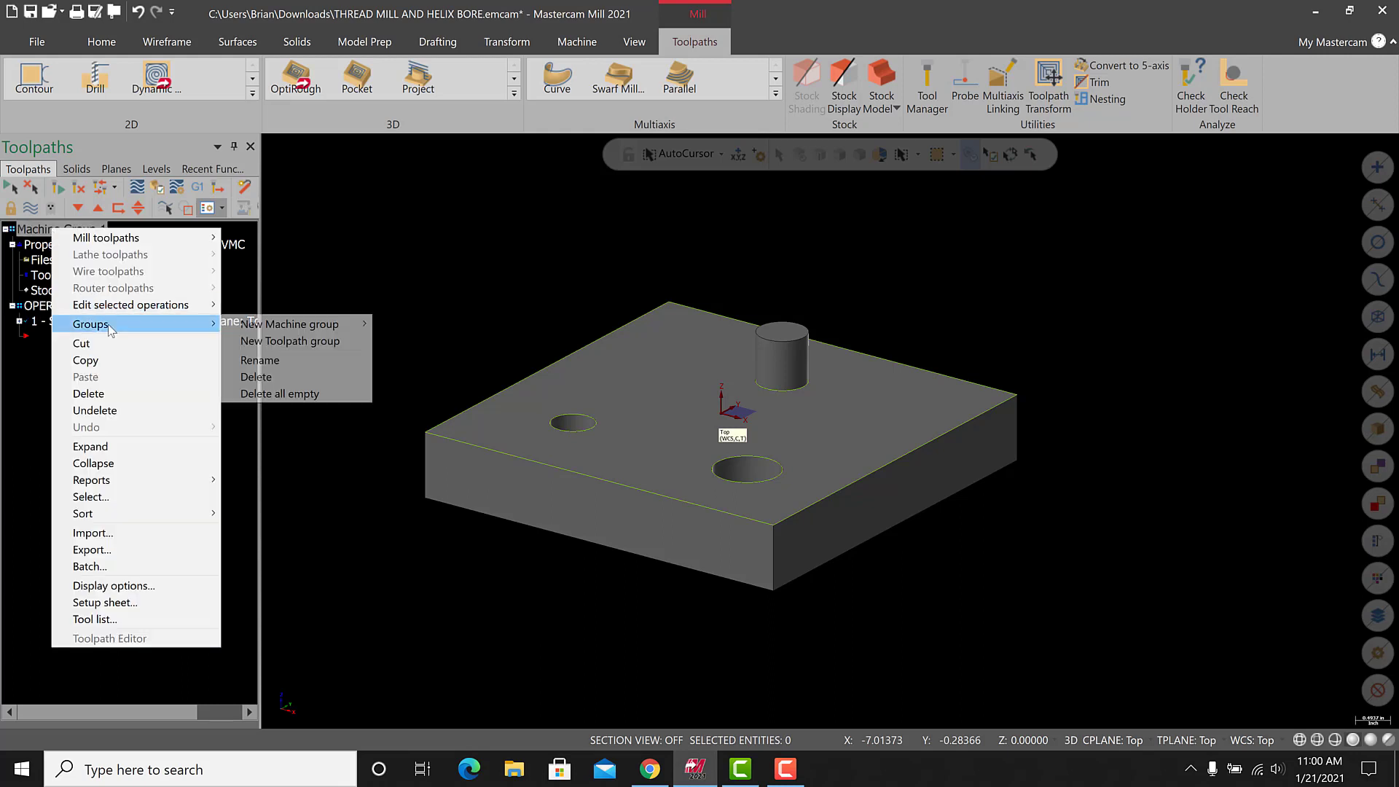
pyautogui.click(287, 342)
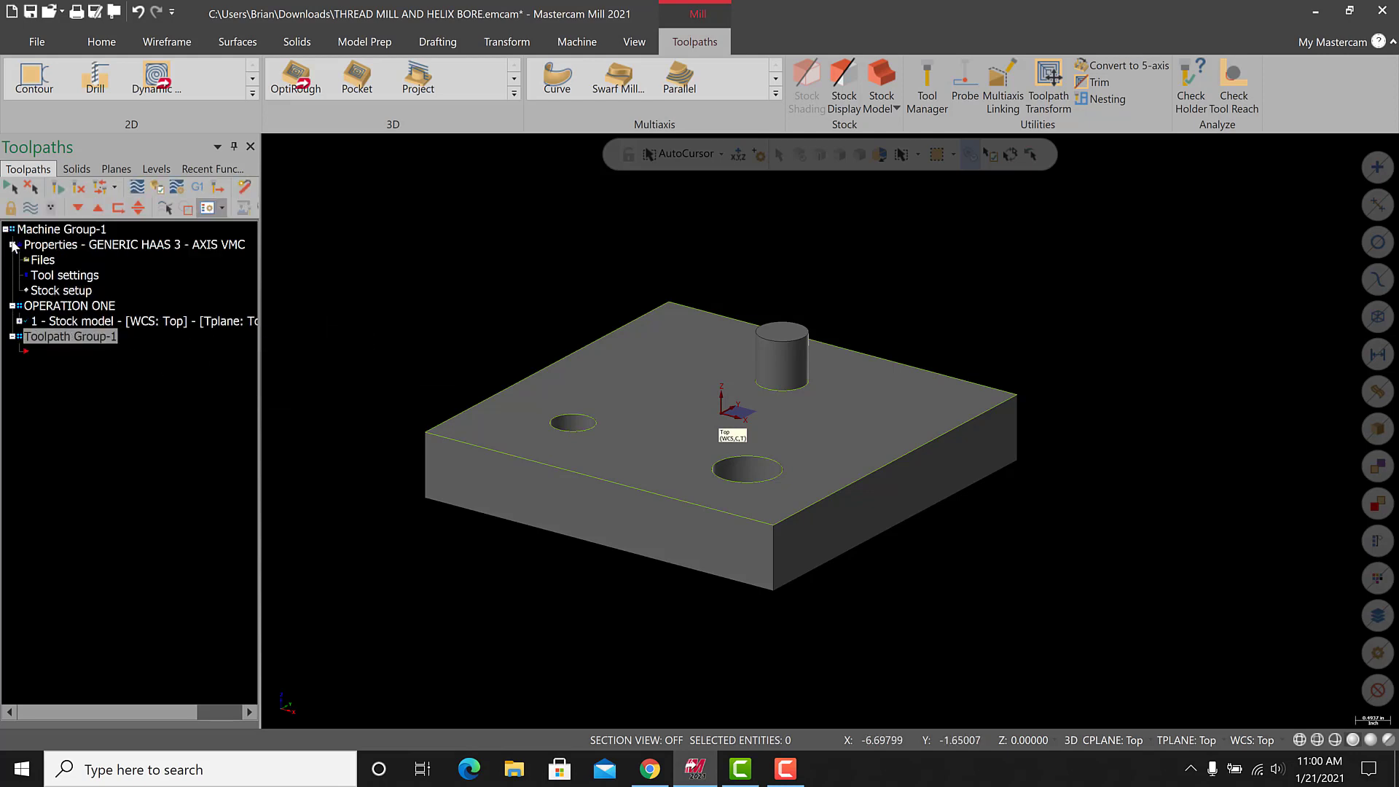
# Rename the OPERATION ONE toolpath group as STOCK.
pyautogui.click(12, 306)
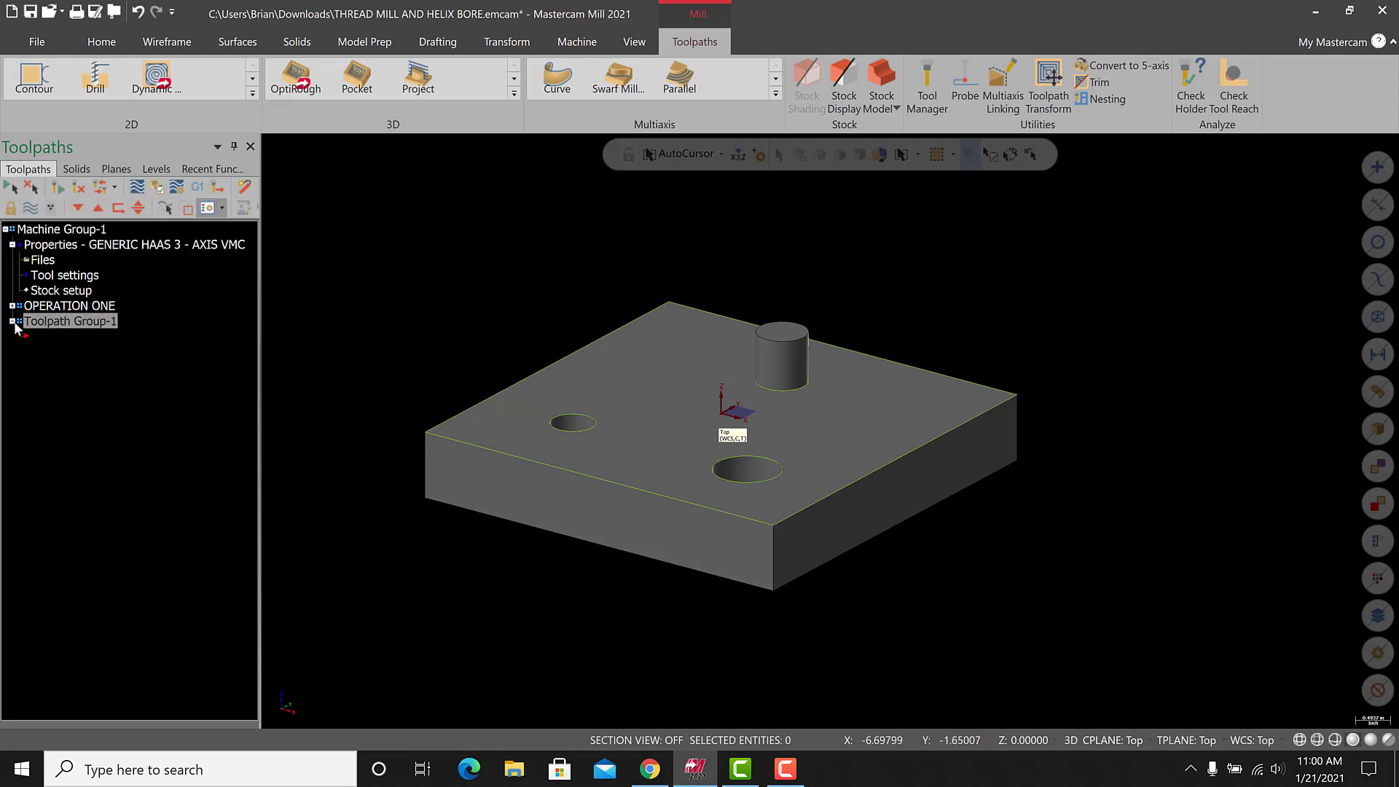
pyautogui.doubleClick(67, 306)
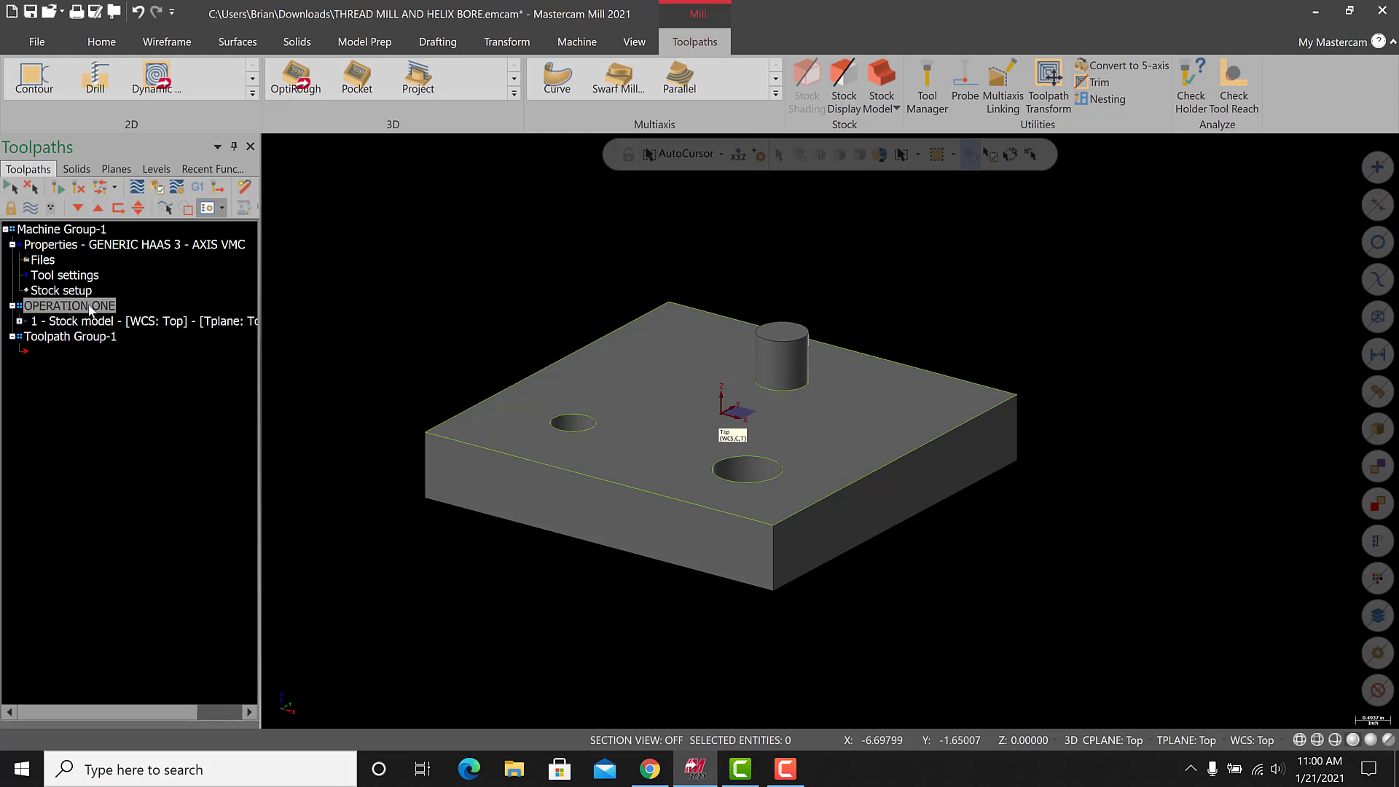
pyautogui.click(89, 309)
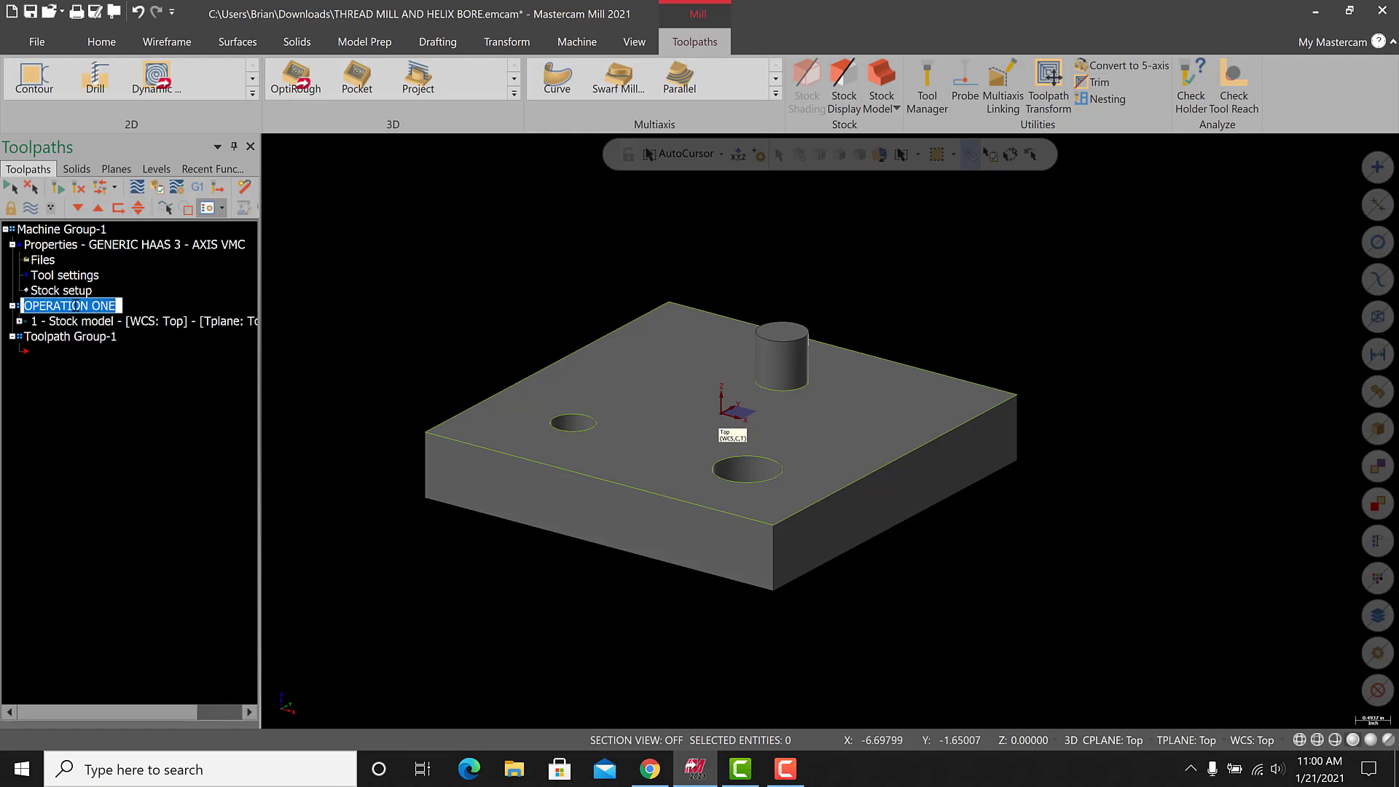
pyautogui.write('STOCK')
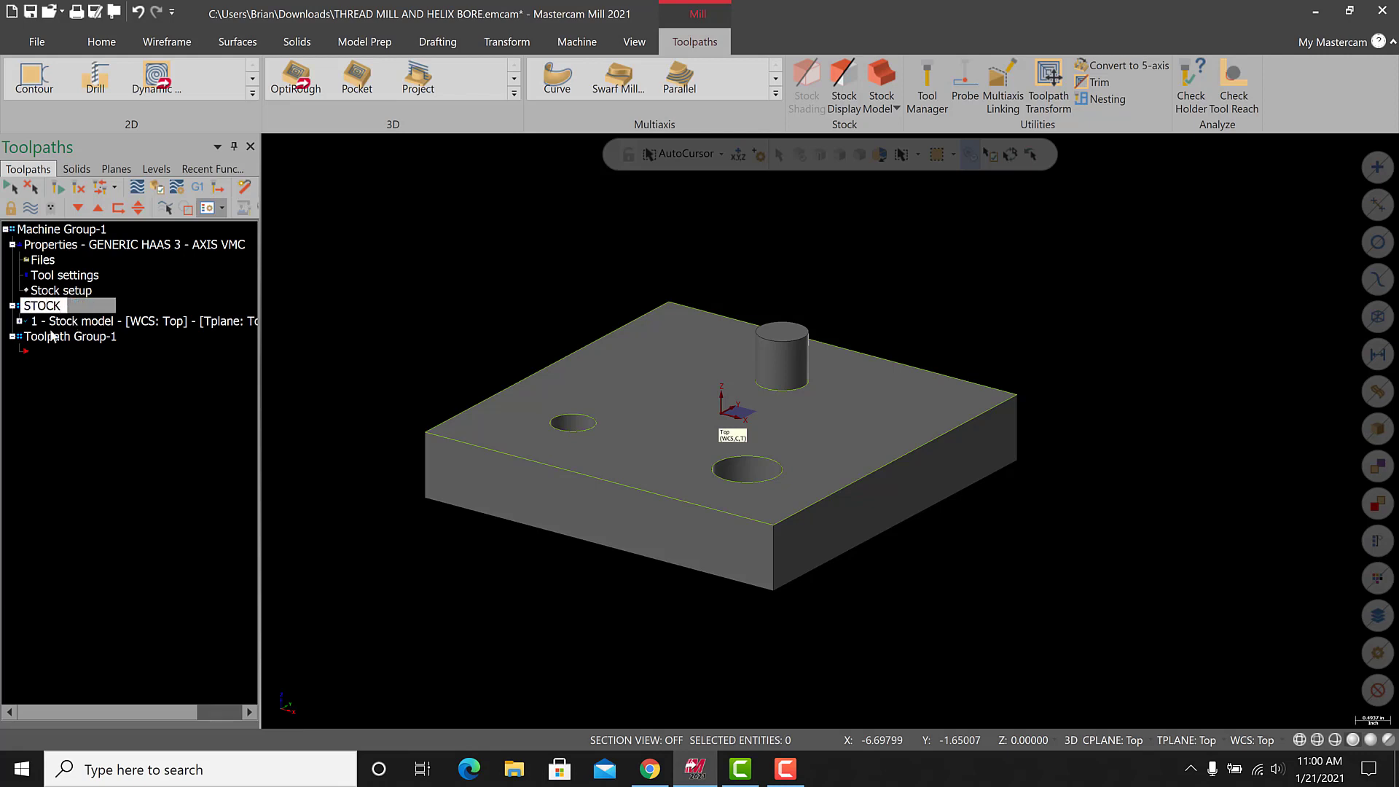
# Rename the new toolpath group as HELIX BORE.
pyautogui.click(80, 338)
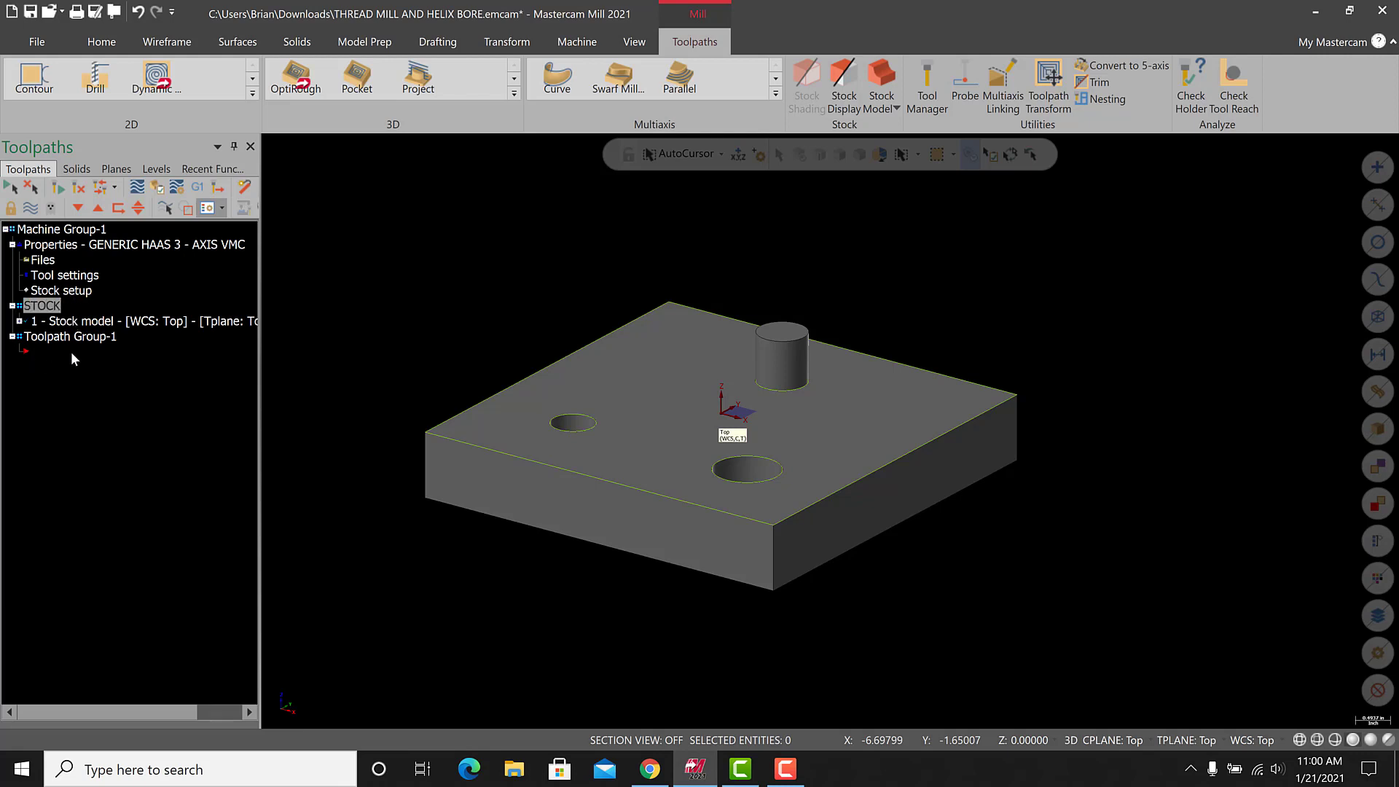
pyautogui.click(108, 339)
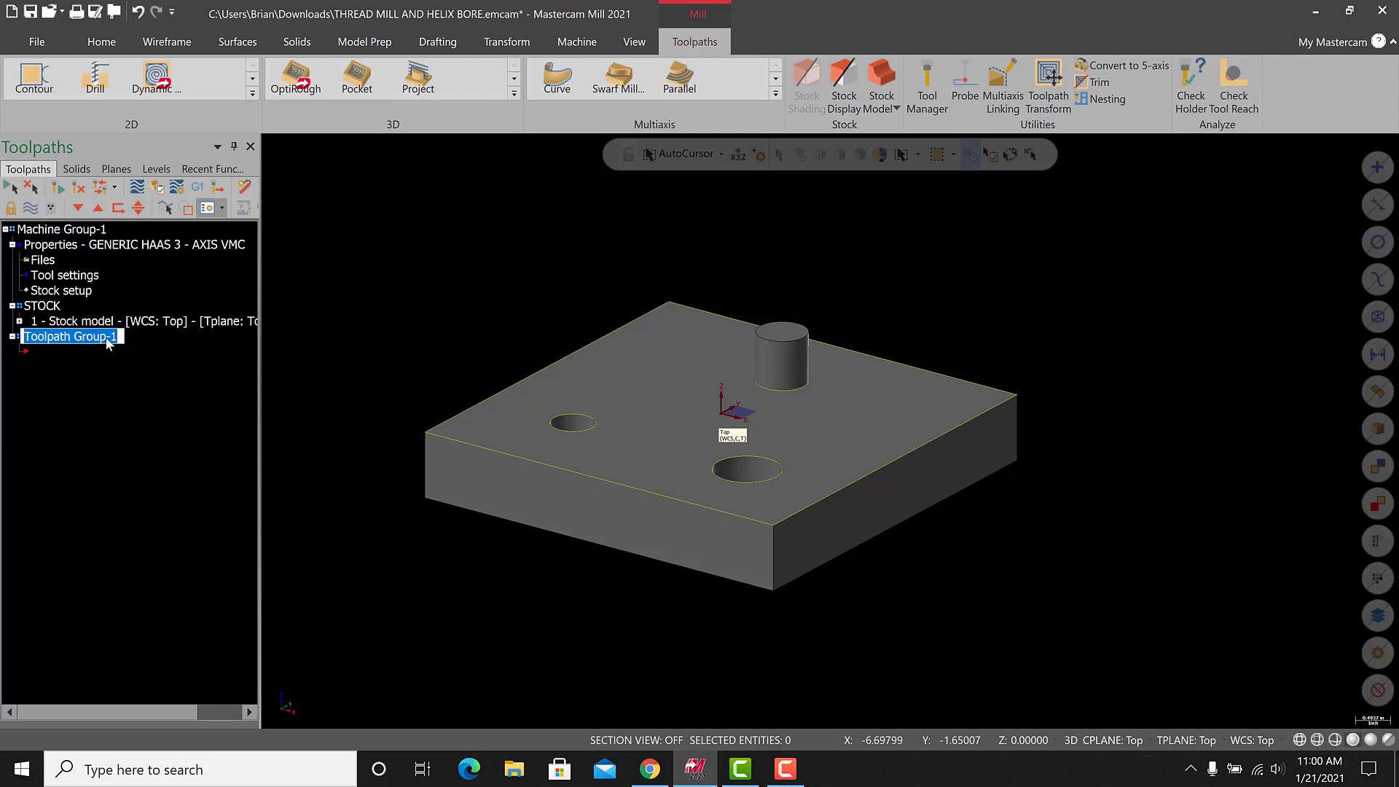
pyautogui.write('HELIX BORE')
pyautogui.click(159, 417)
pyautogui.click(13, 307)
pyautogui.click(13, 307)
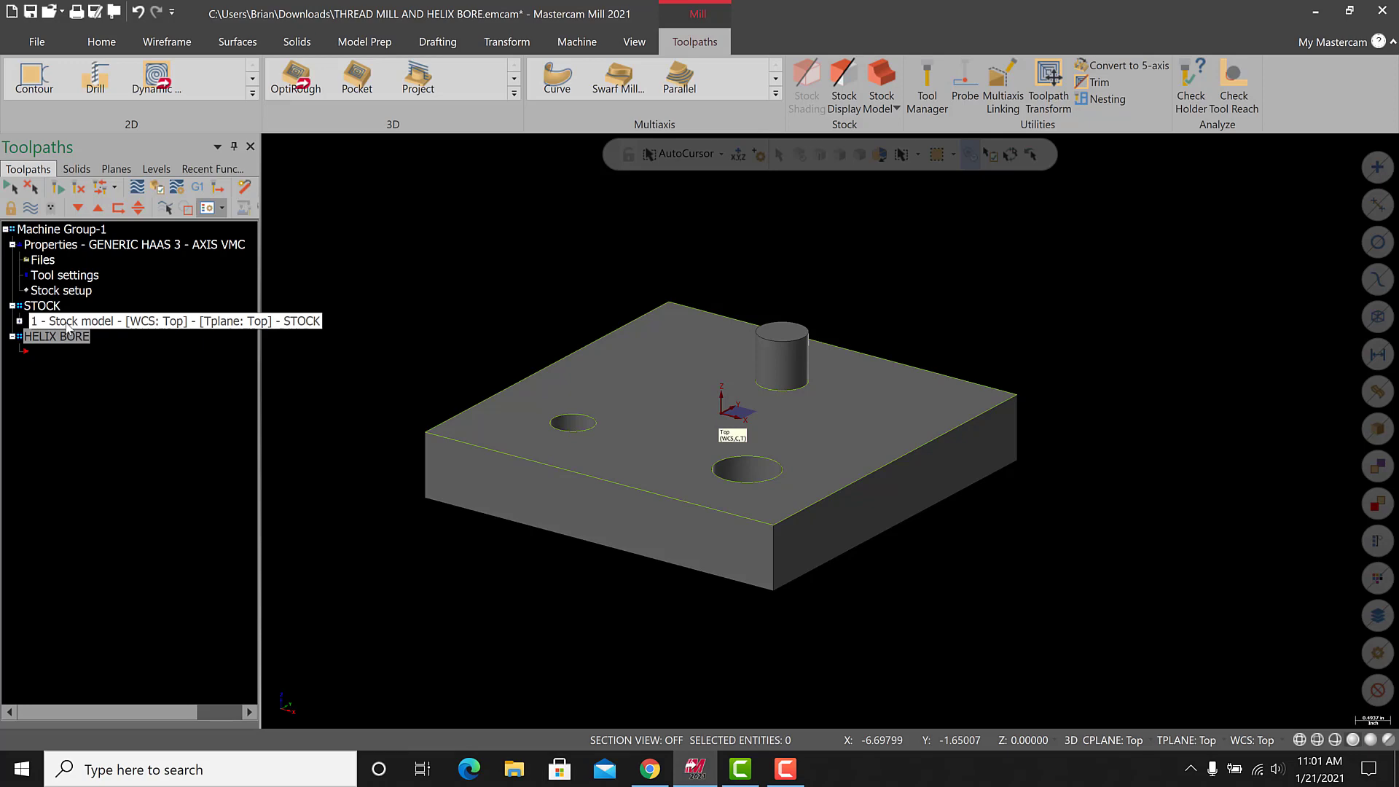
pyautogui.hotkey('alt', 'Up')
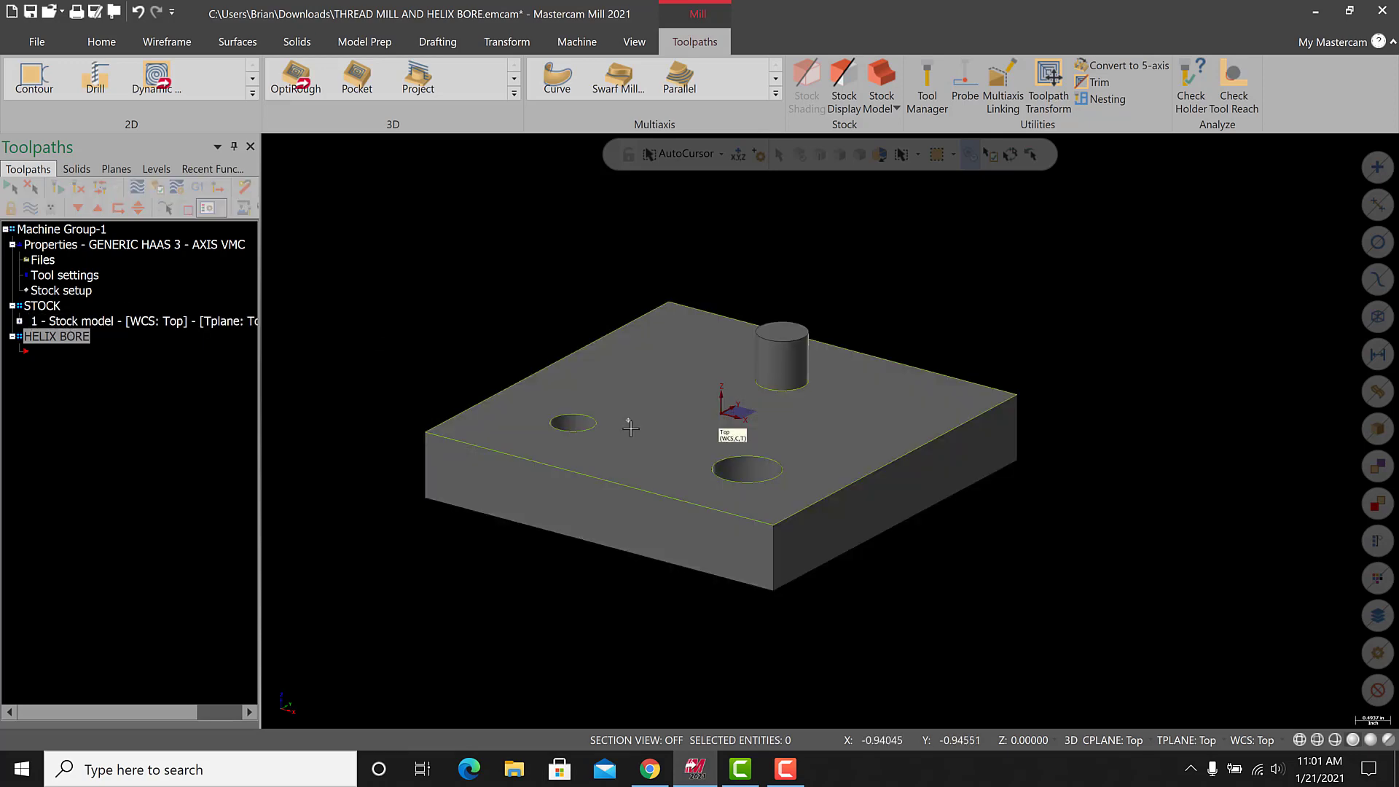
pyautogui.click(156, 168)
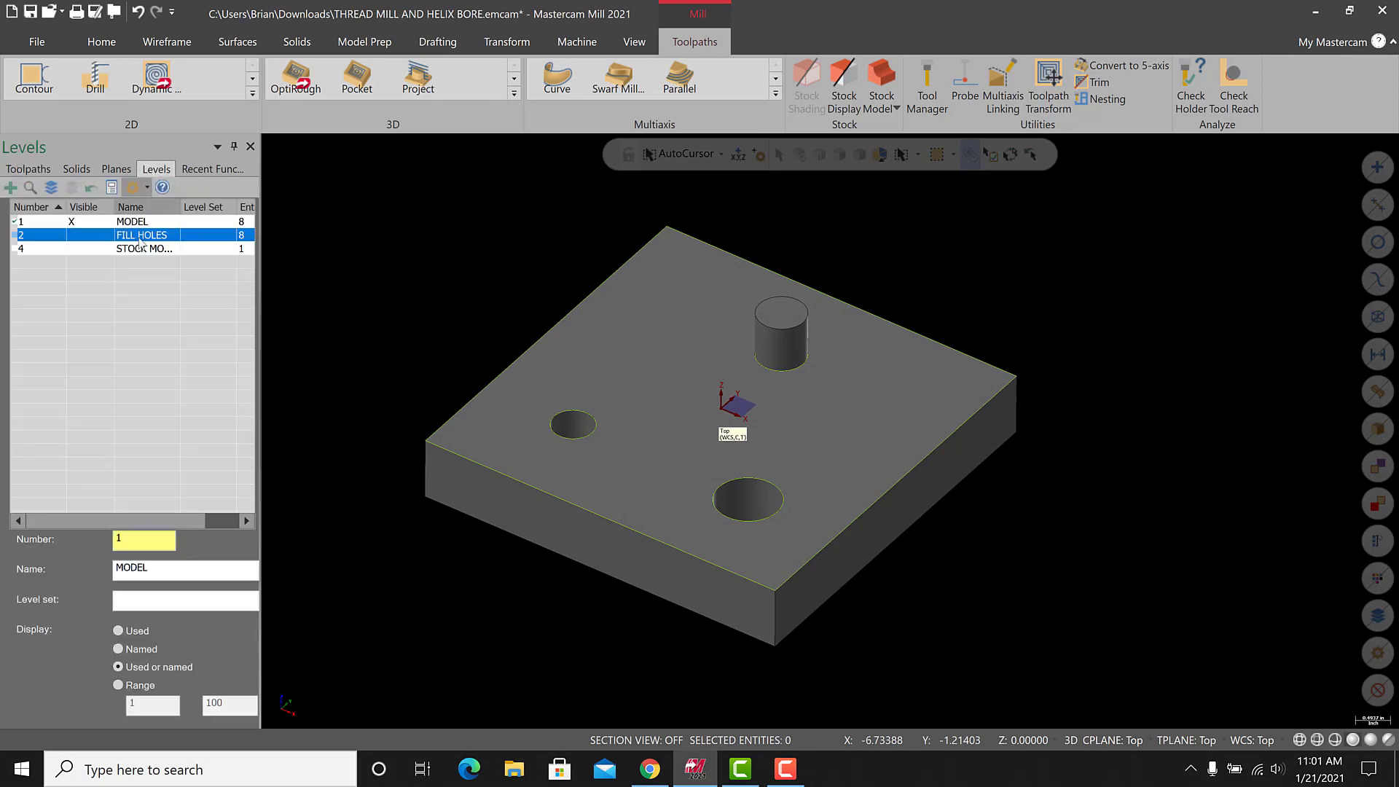
pyautogui.click(26, 169)
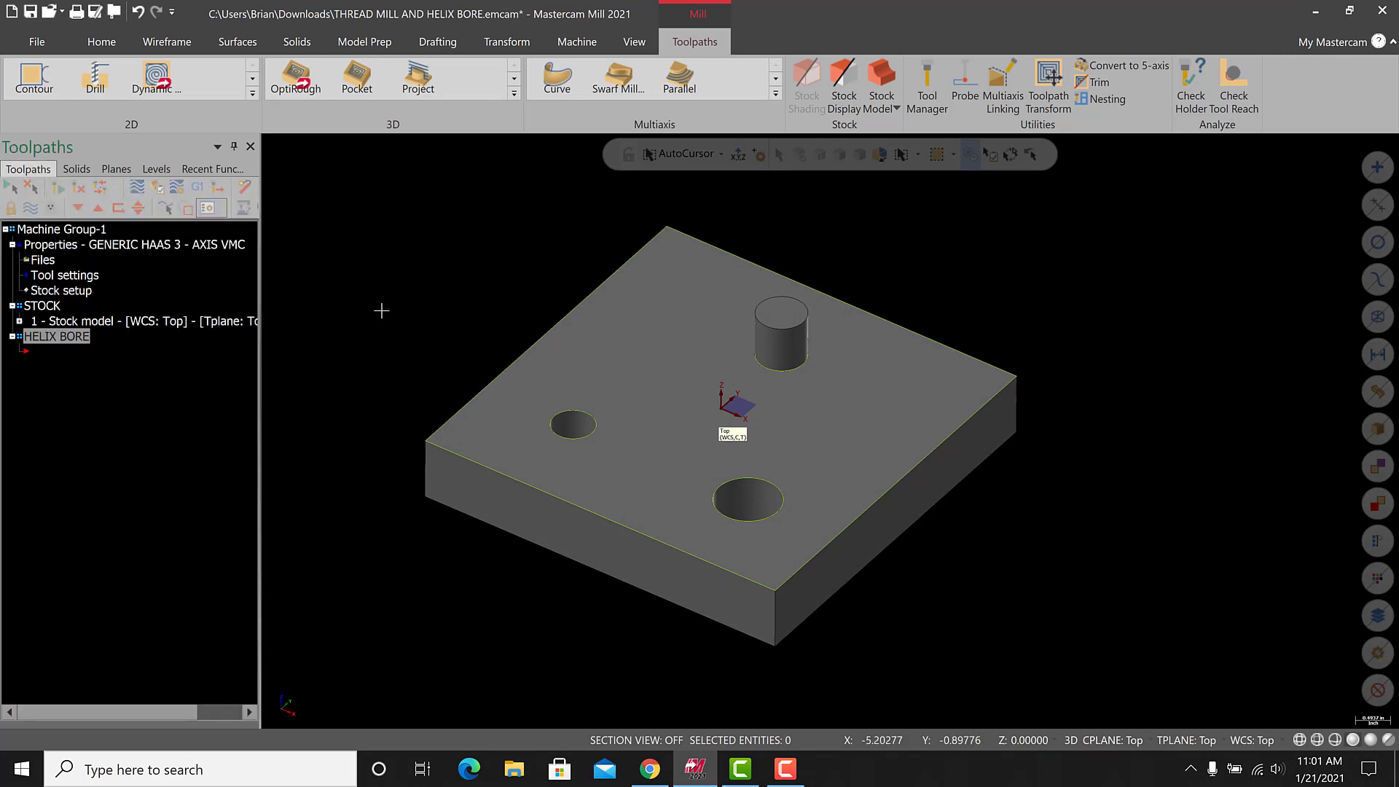
pyautogui.click(785, 769)
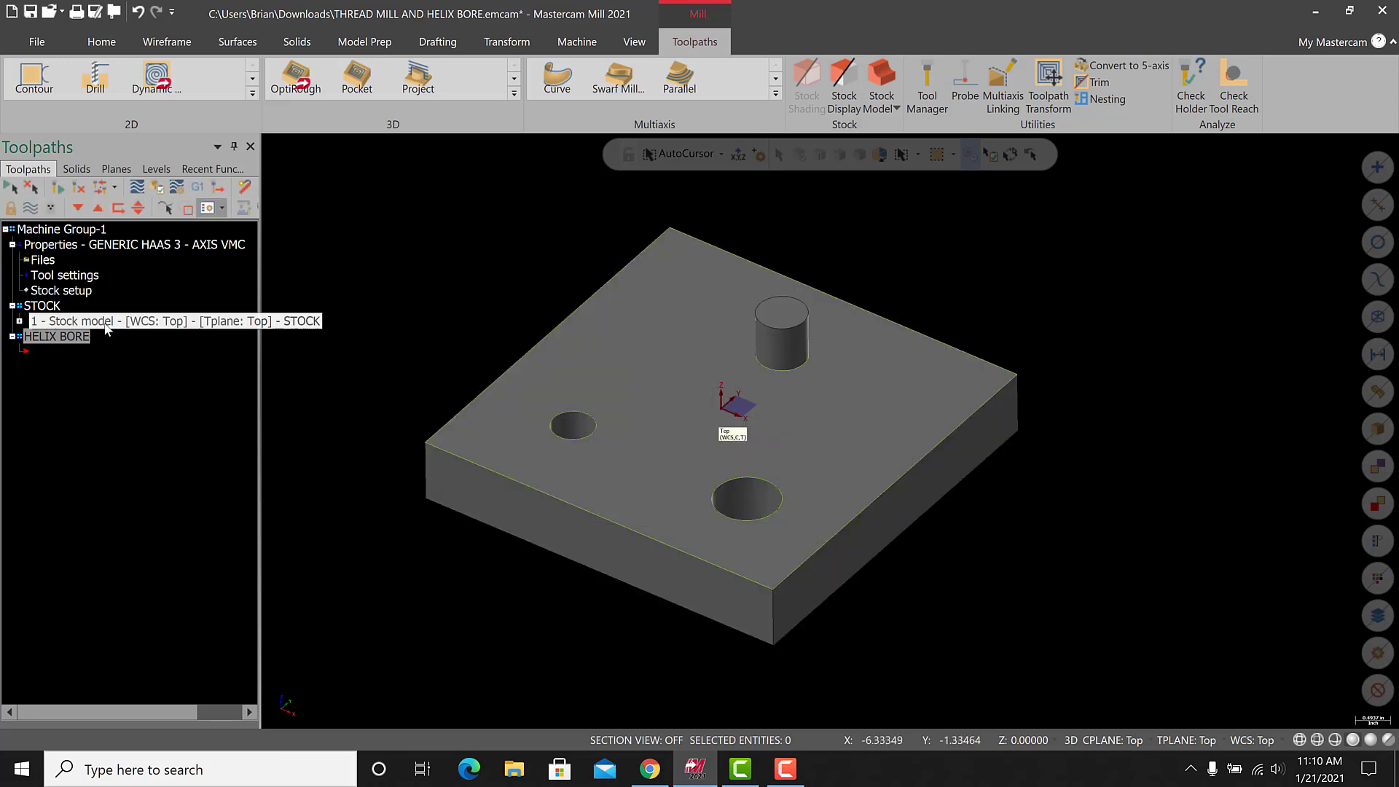
# Create a drill toolpath on the top edges of the two open holes and set its type to Helix Bore.
pyautogui.click(97, 77)
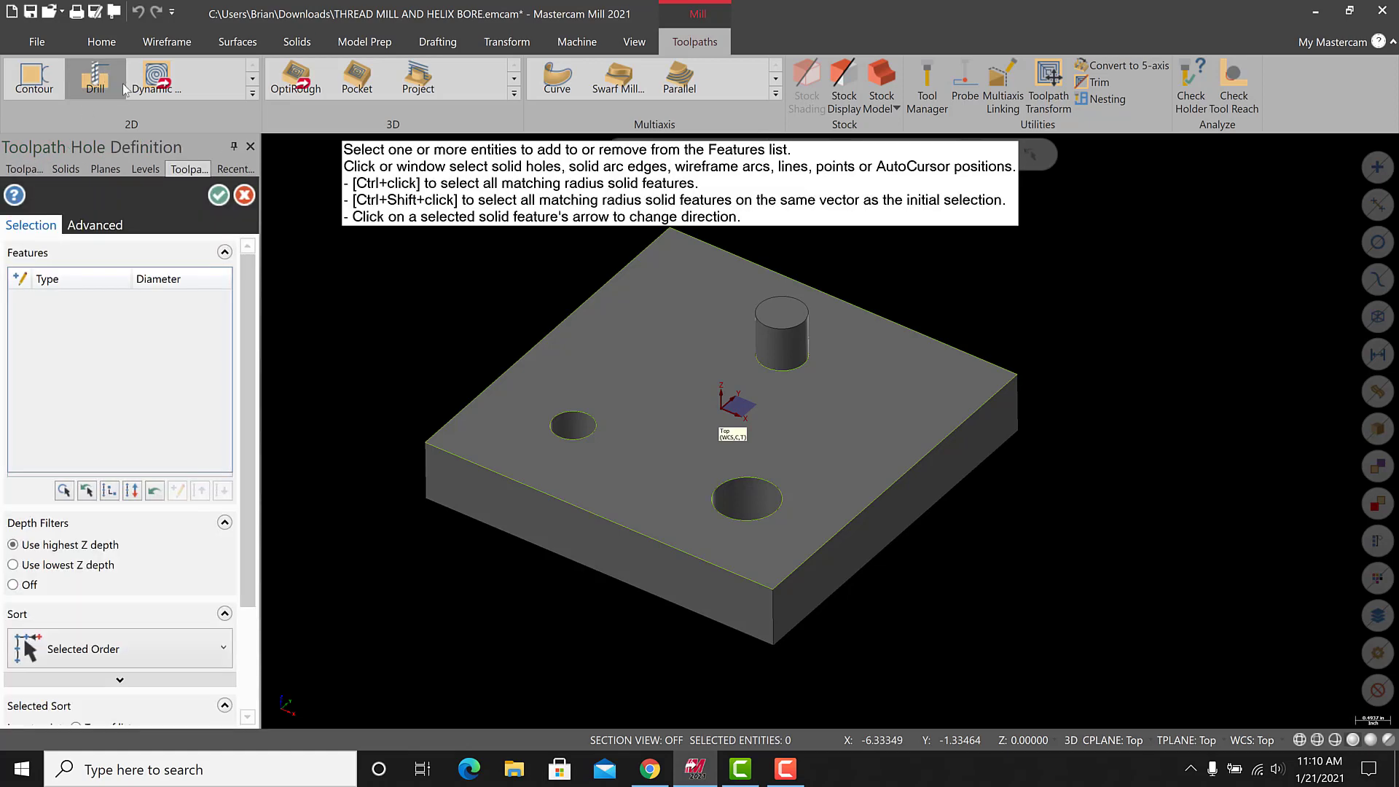
pyautogui.click(585, 416)
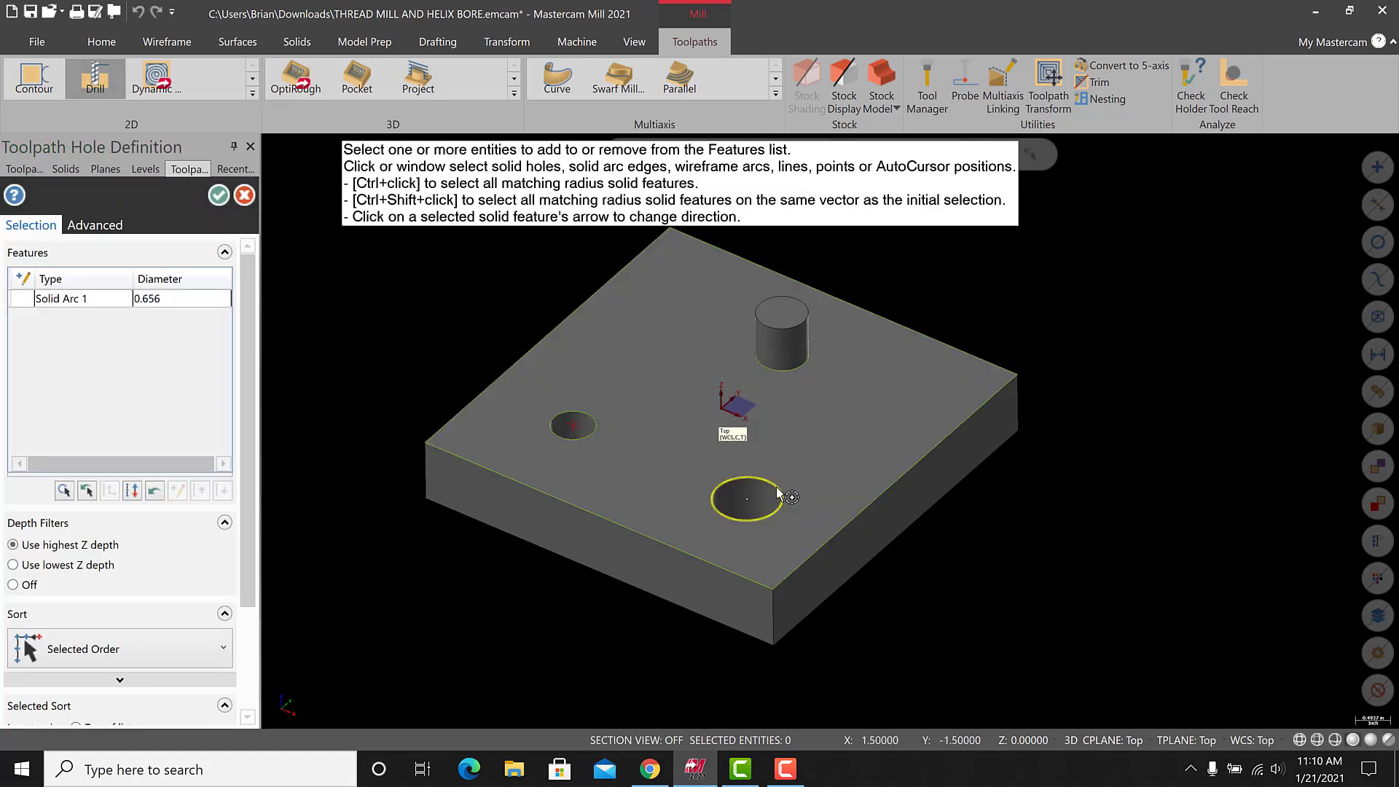
pyautogui.click(778, 491)
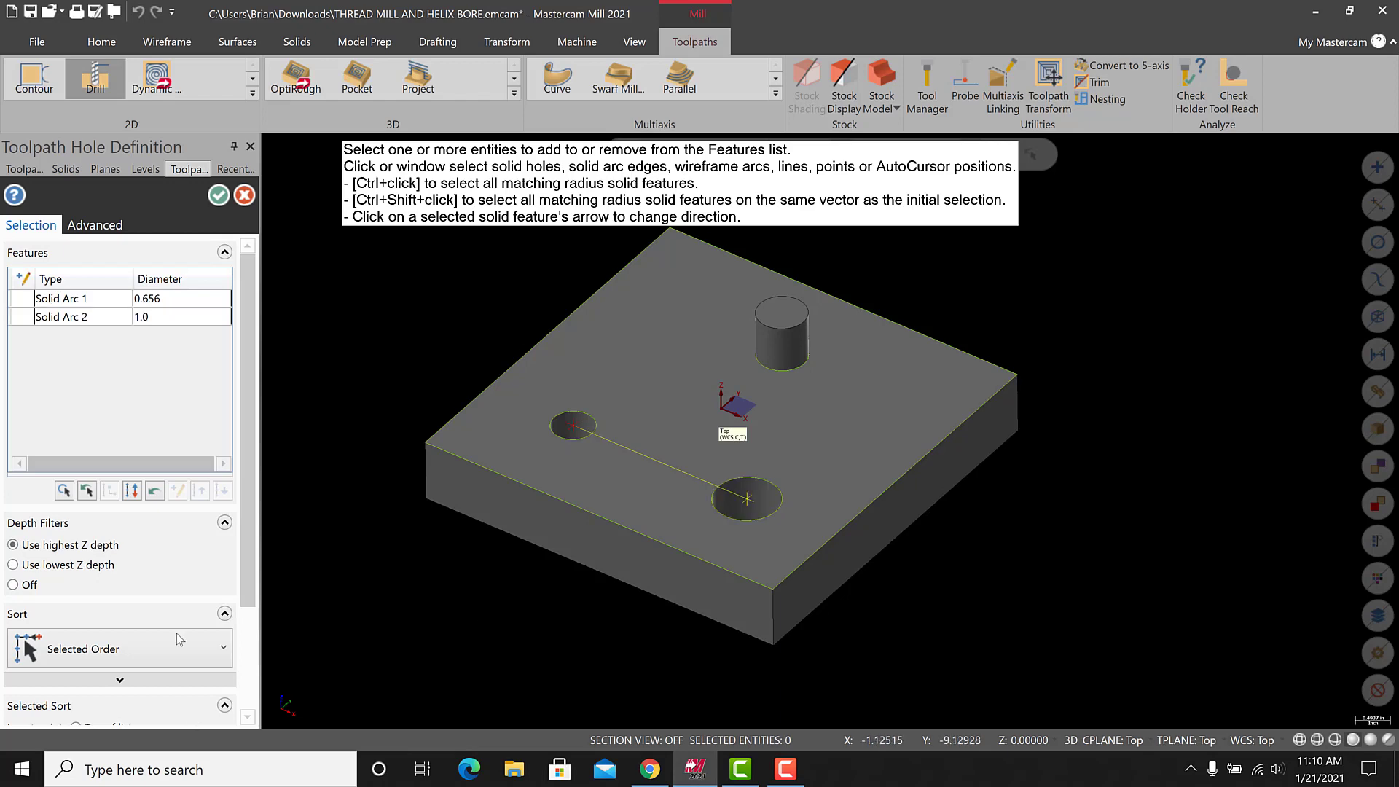
pyautogui.click(219, 196)
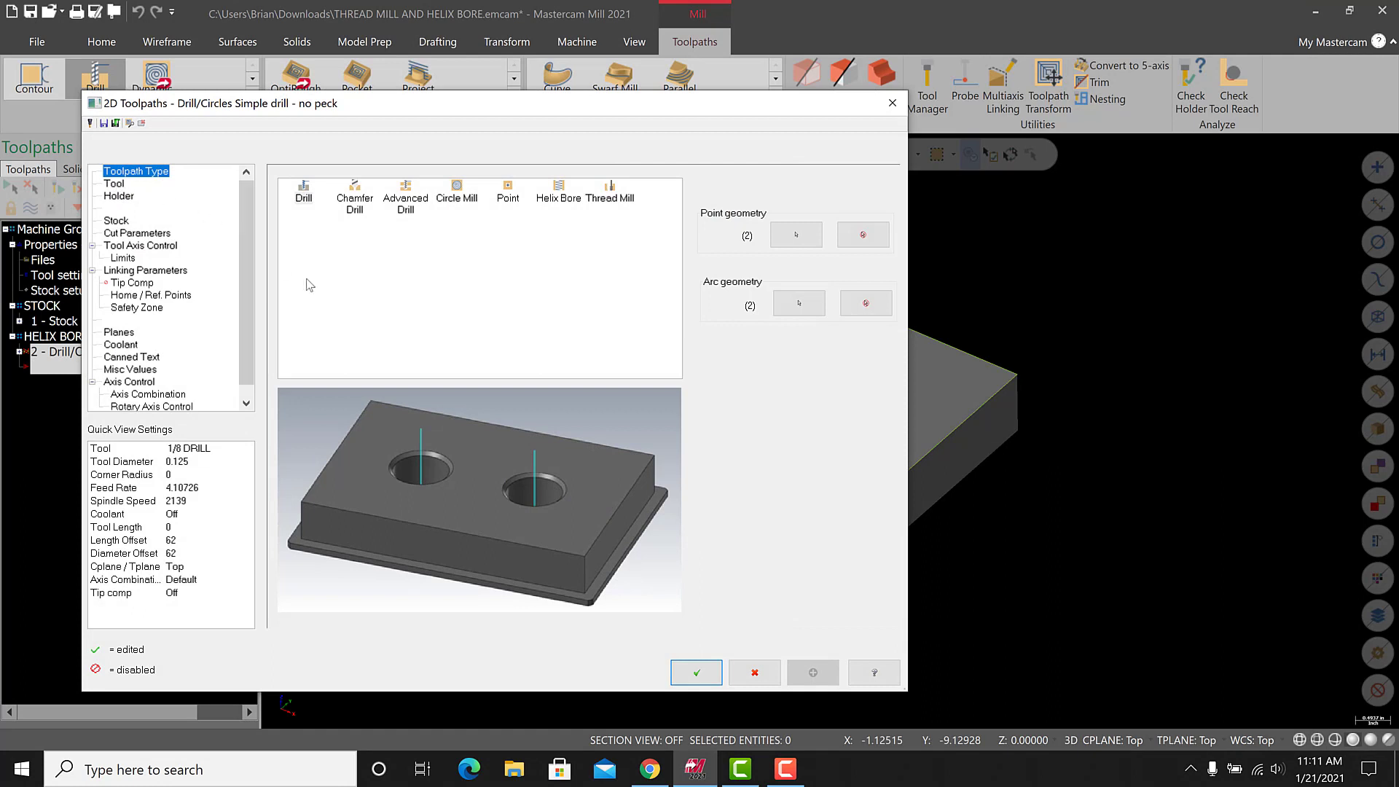
pyautogui.click(562, 199)
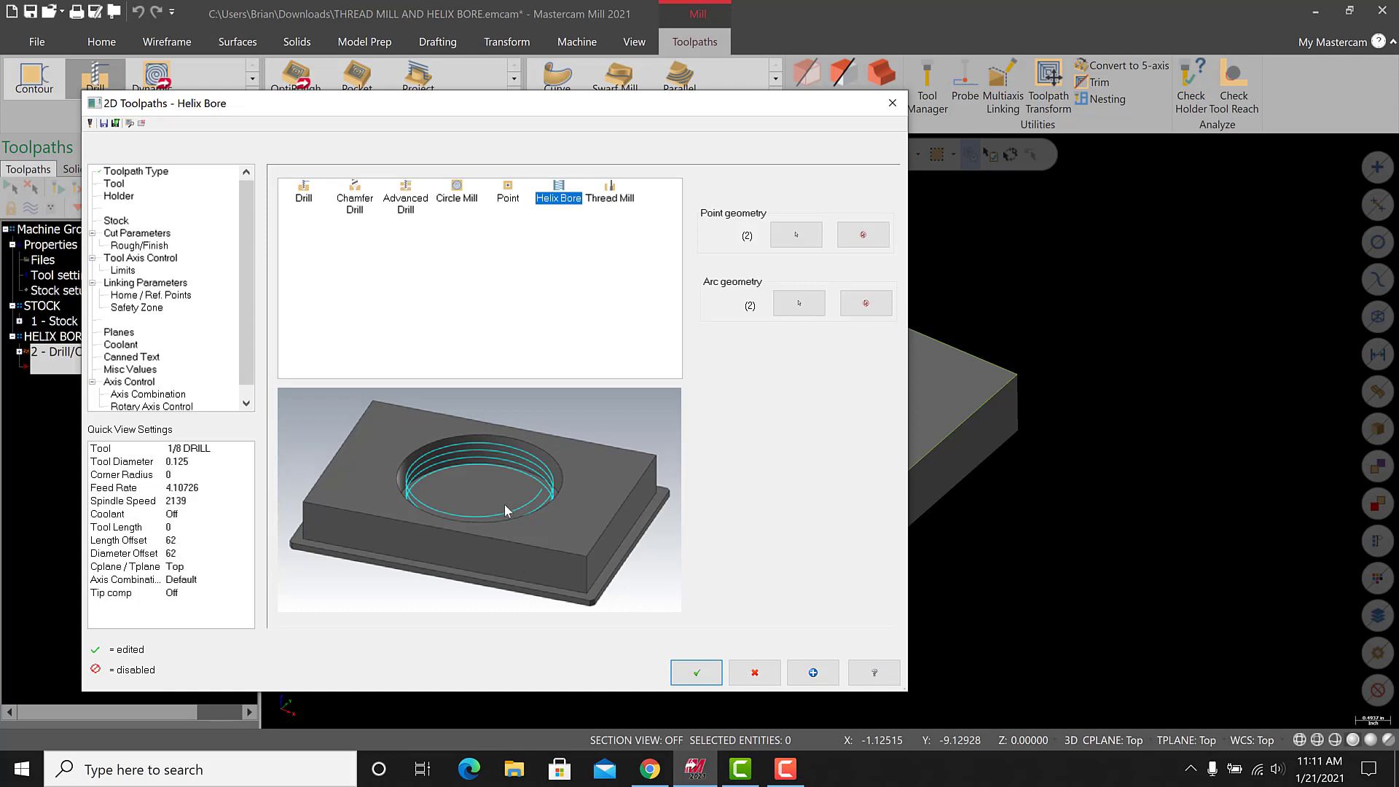
# Check the diameters of the holes selected as geometry for the helix bore toolpath.
pyautogui.click(114, 185)
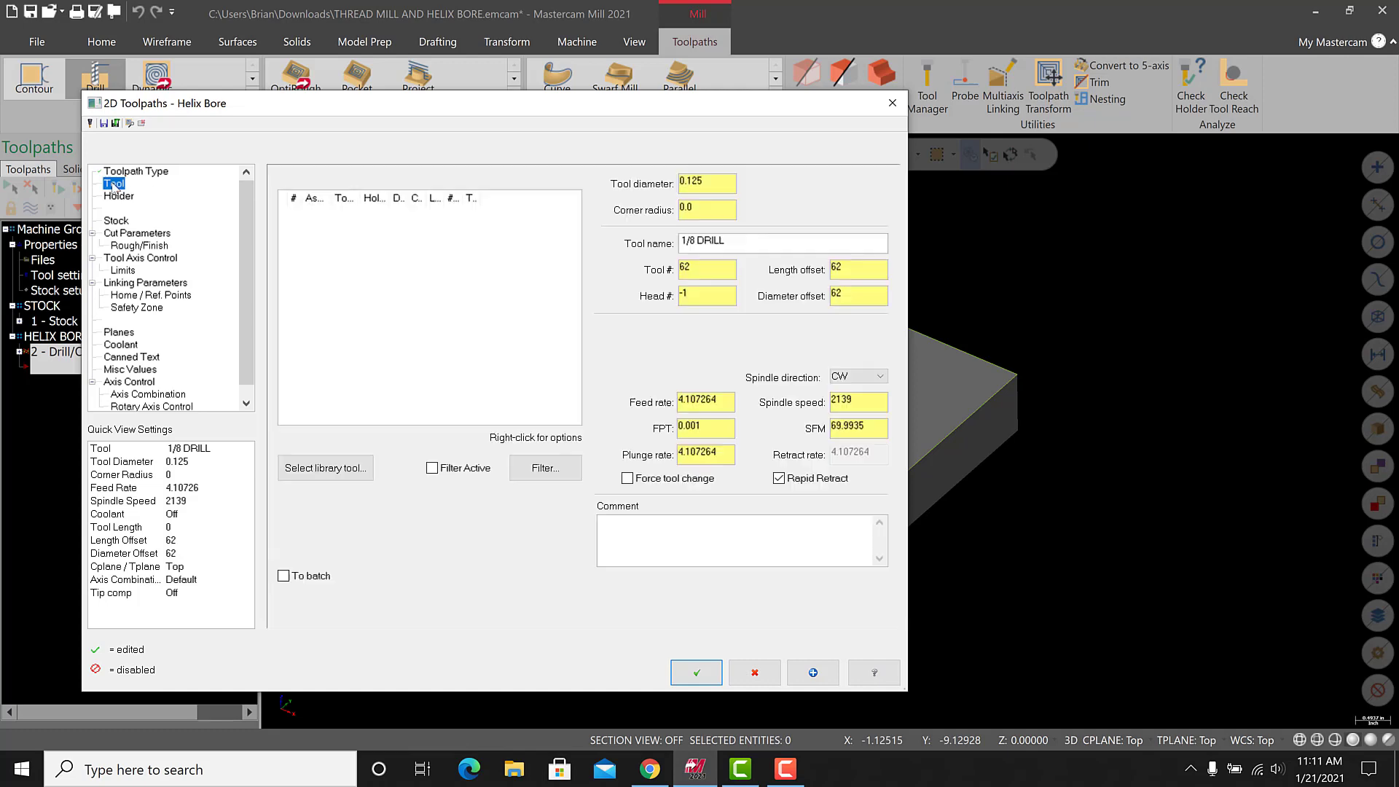
pyautogui.click(328, 467)
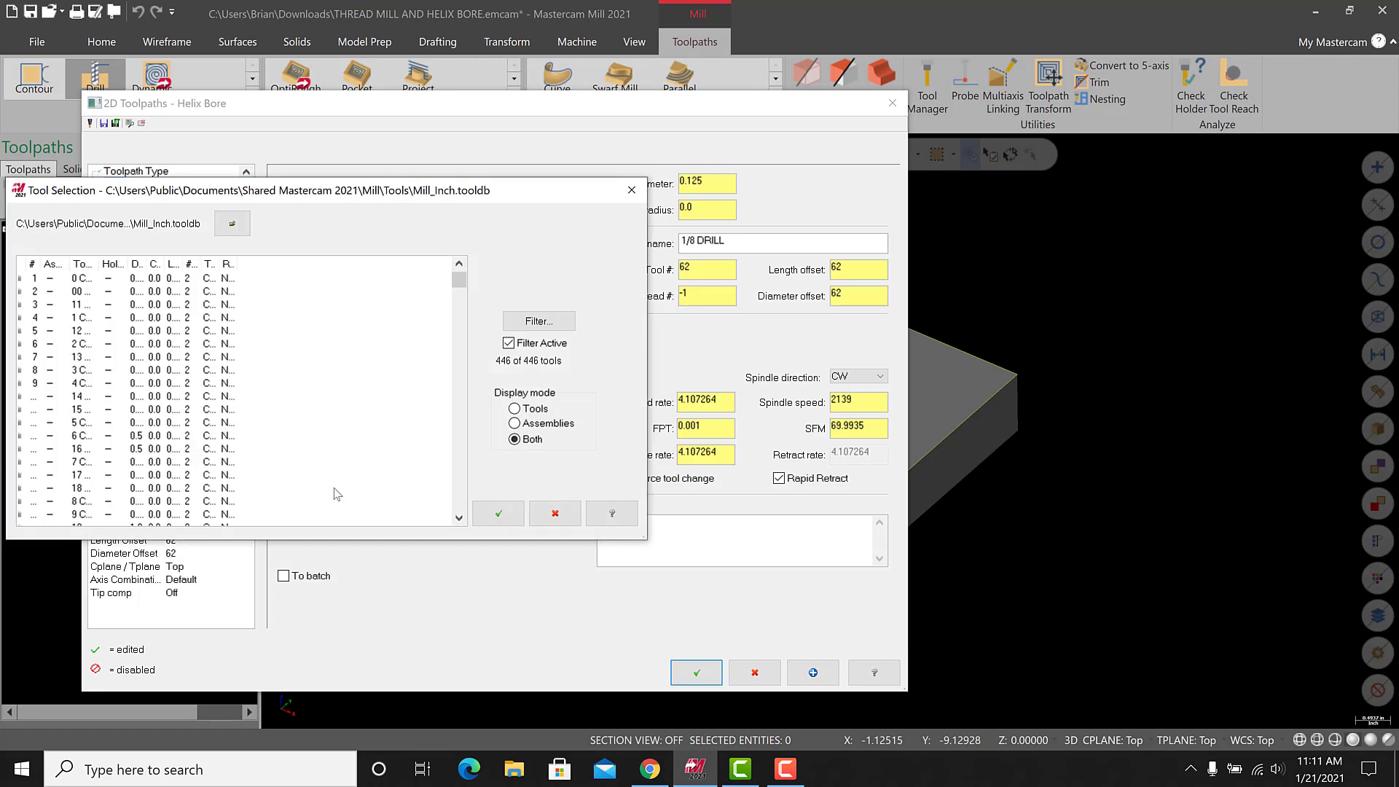
pyautogui.click(555, 513)
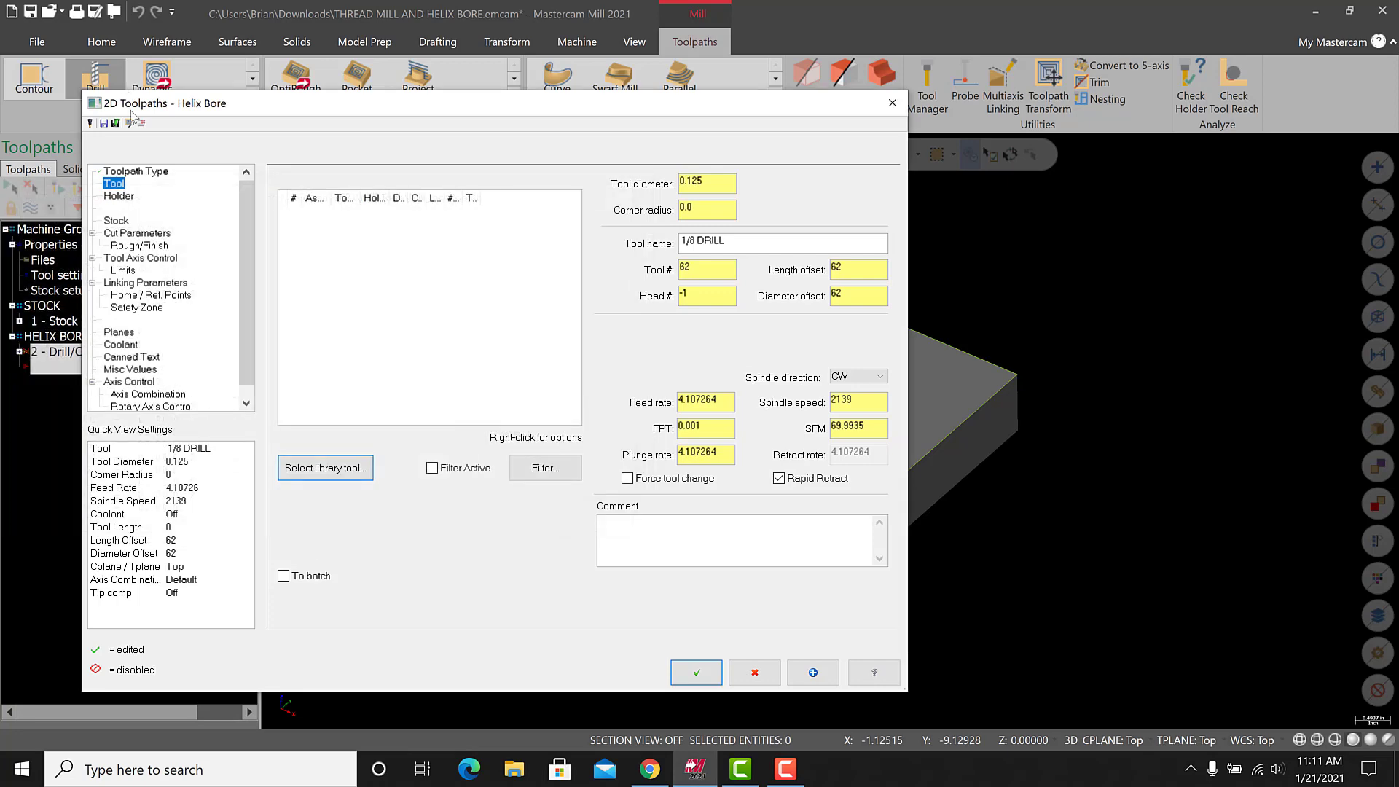
pyautogui.click(133, 171)
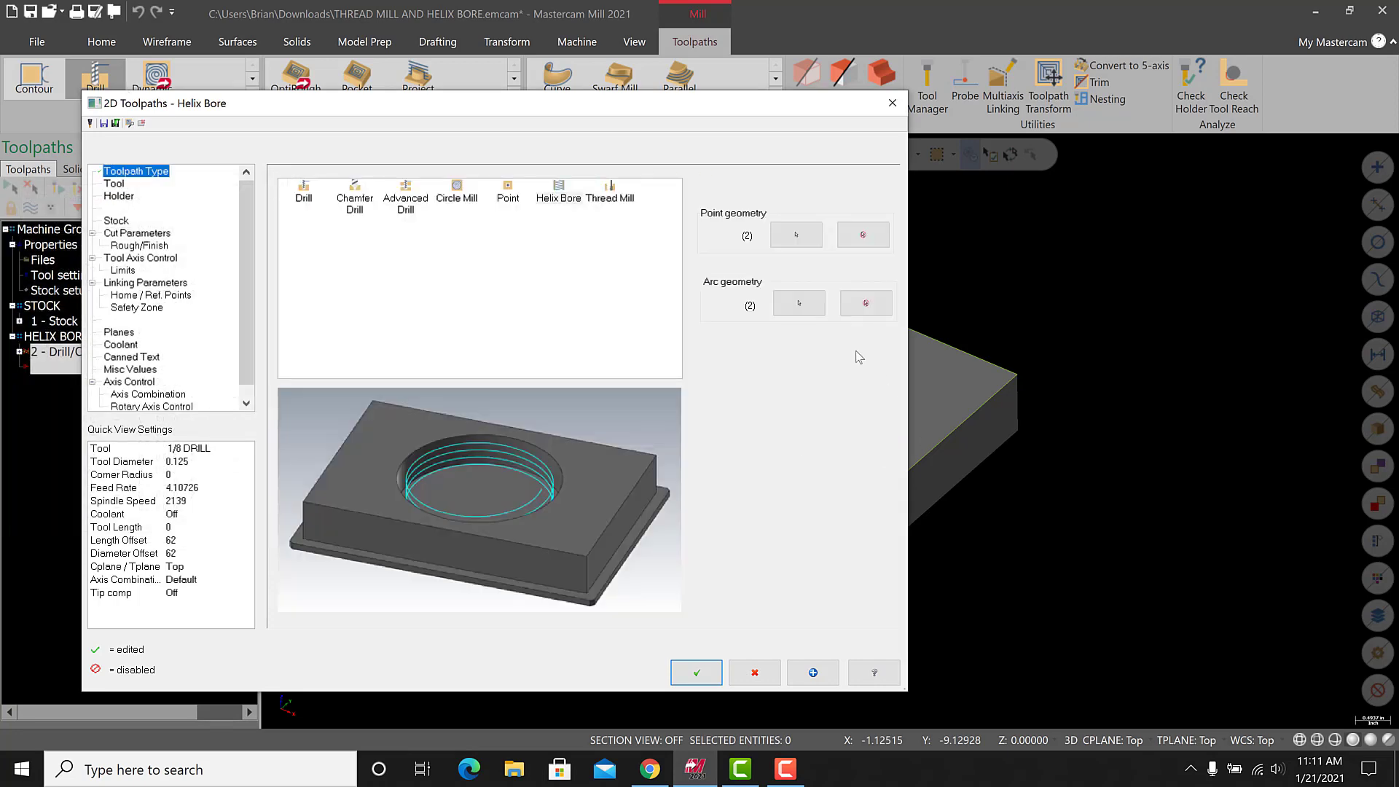
pyautogui.click(773, 307)
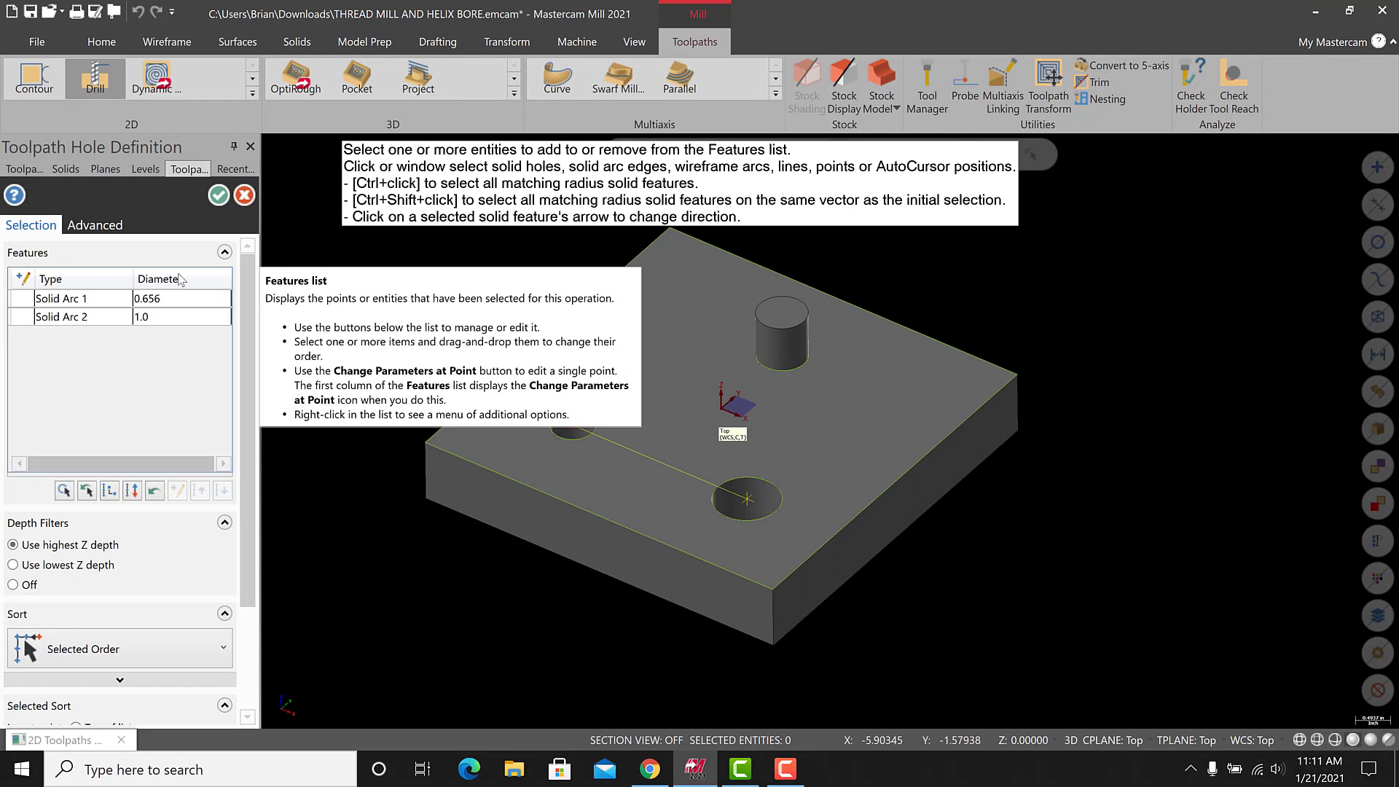
pyautogui.click(218, 195)
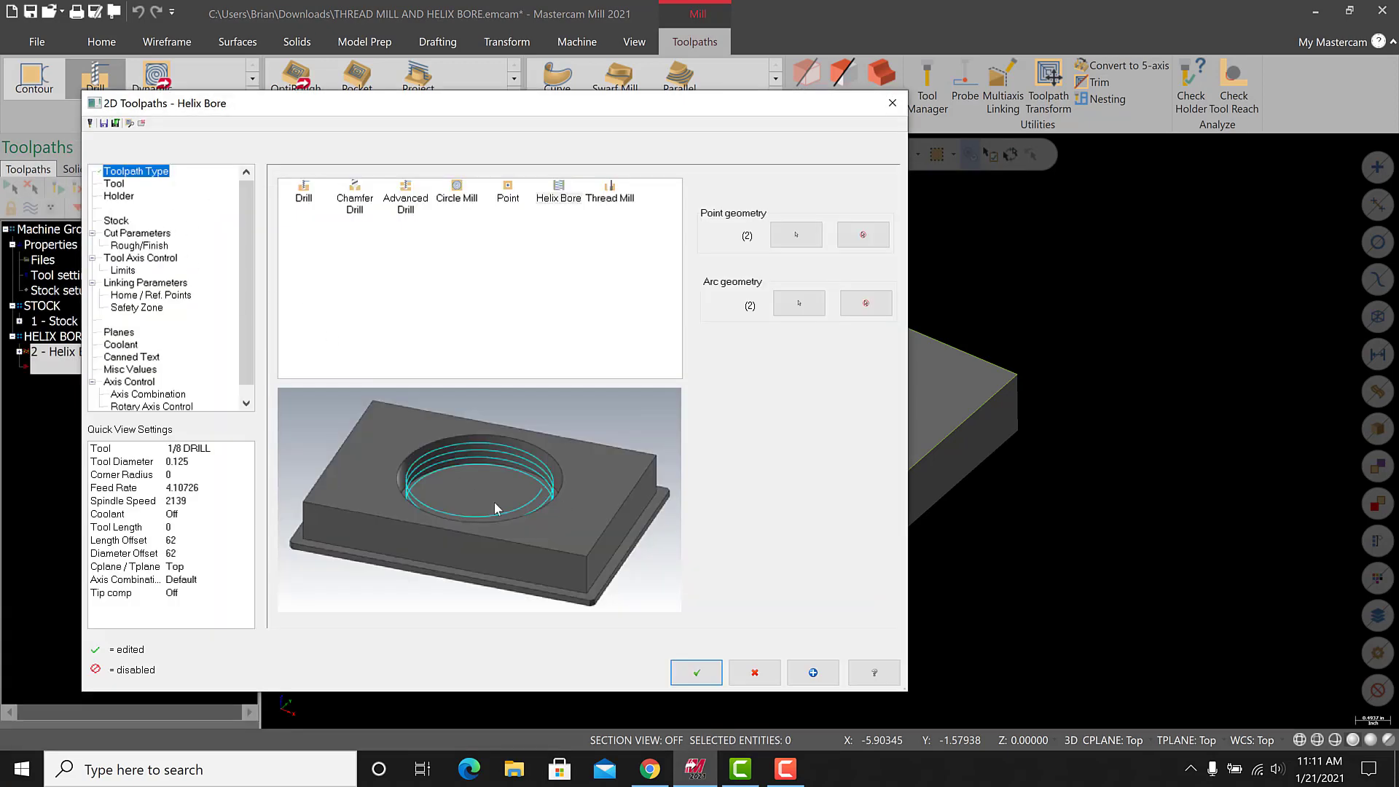
# Filter the tool library to flat end mills with a diameter equal to 0.5 and load the 1/2 FLAT ENDMILL.
pyautogui.click(120, 187)
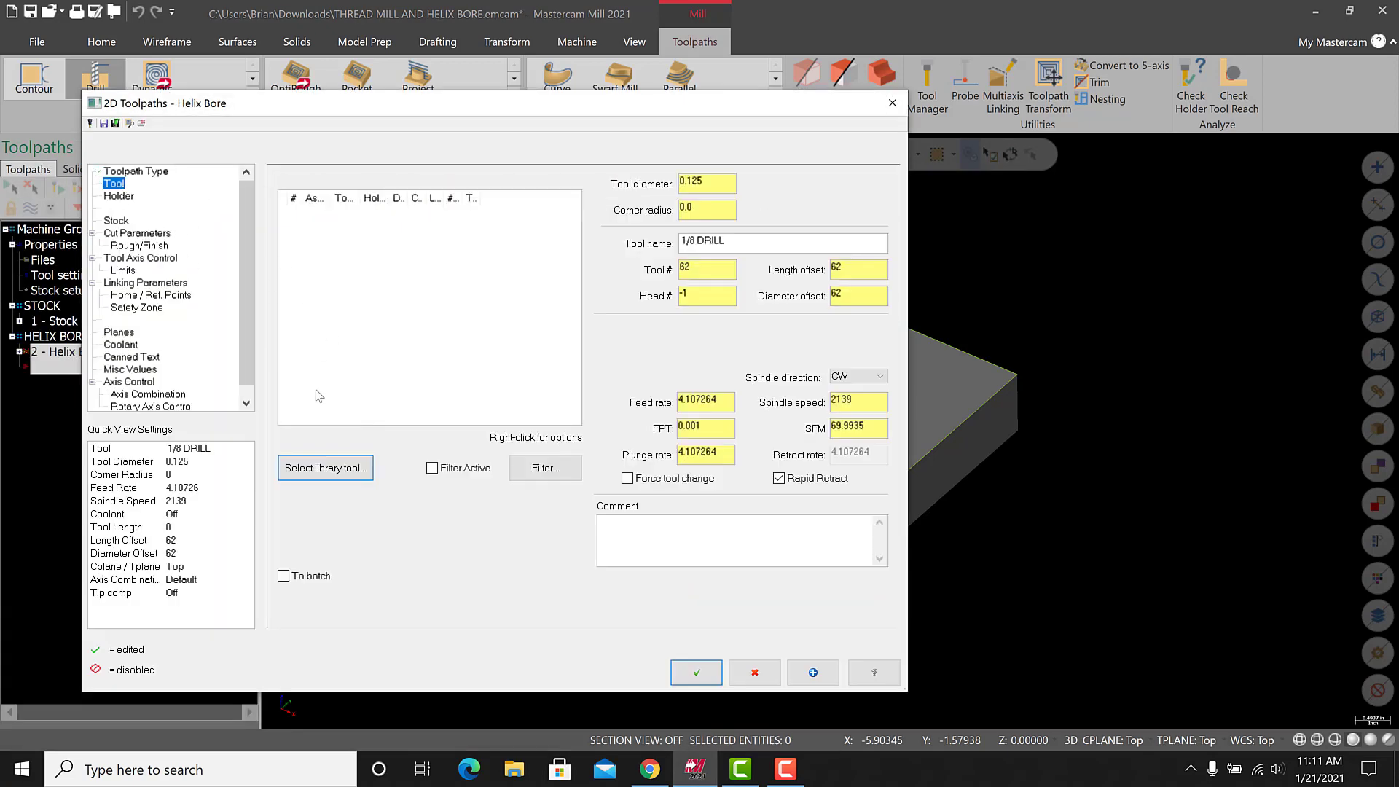
pyautogui.click(309, 464)
pyautogui.click(599, 326)
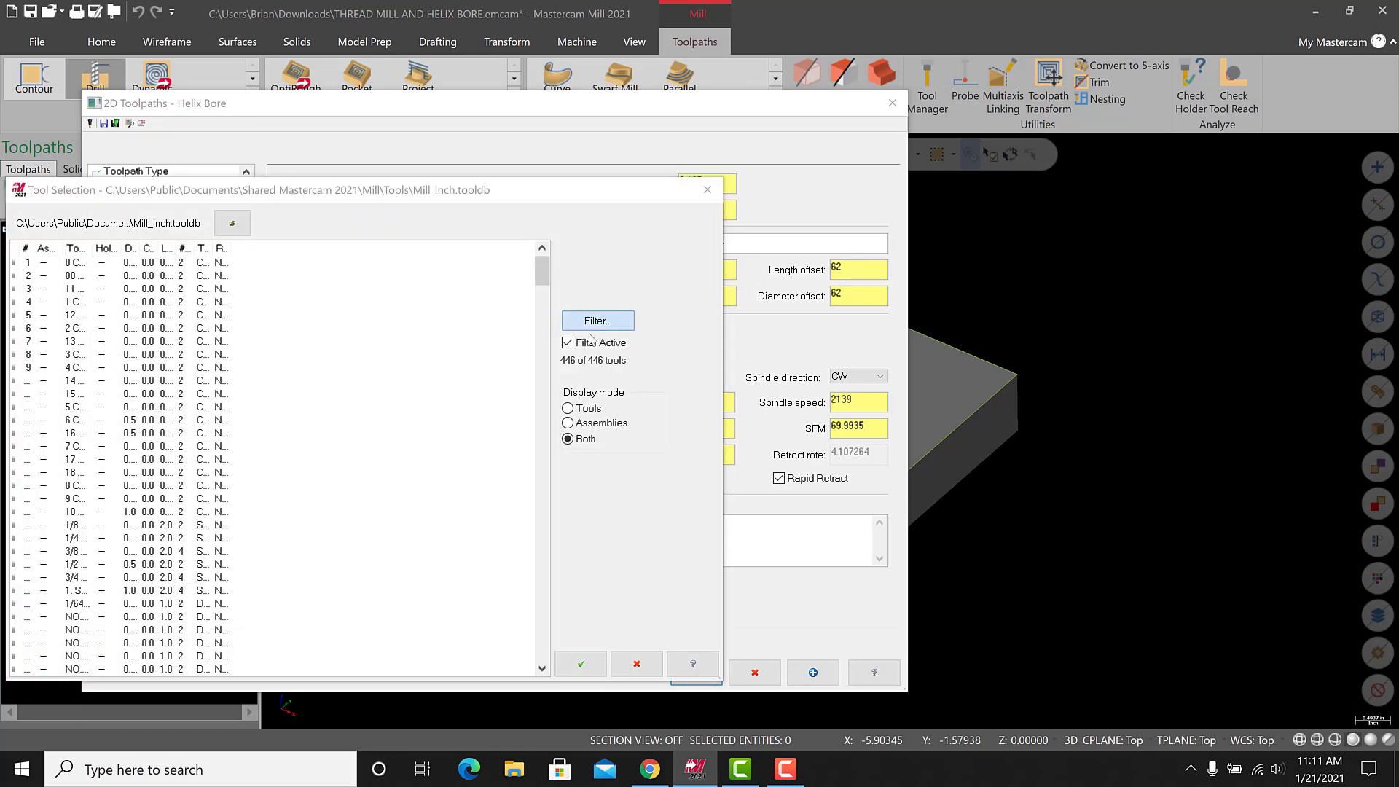
pyautogui.click(227, 499)
pyautogui.click(58, 256)
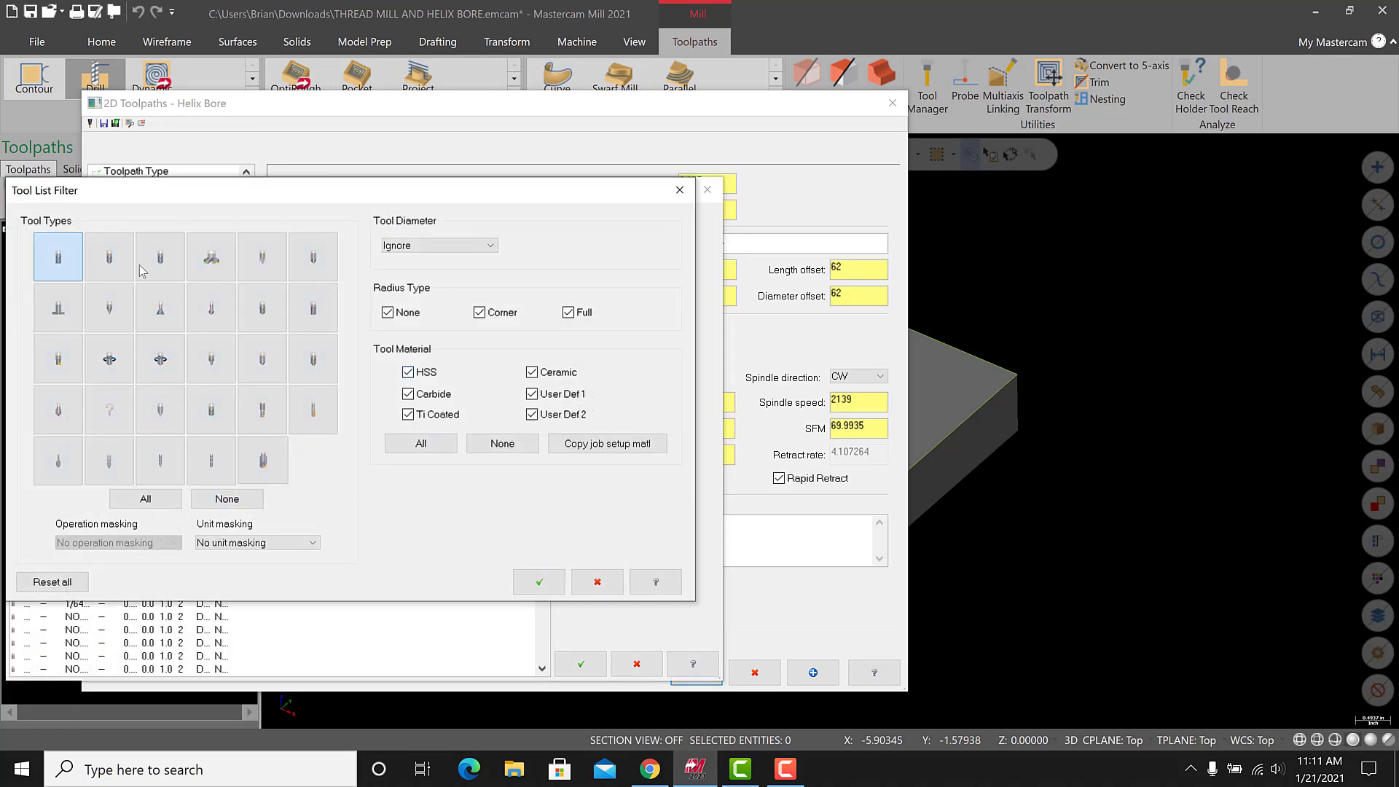
pyautogui.click(403, 248)
pyautogui.click(397, 271)
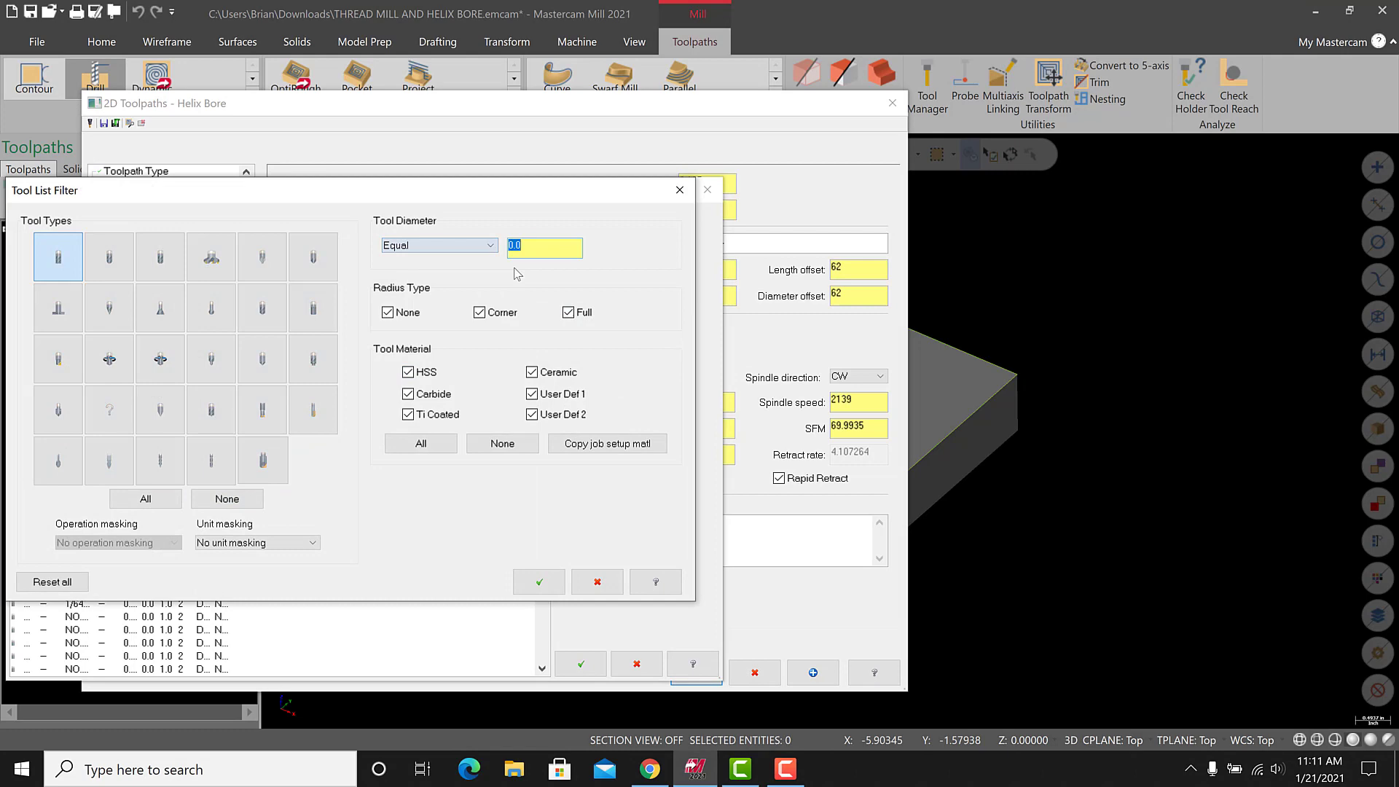
pyautogui.click(576, 252)
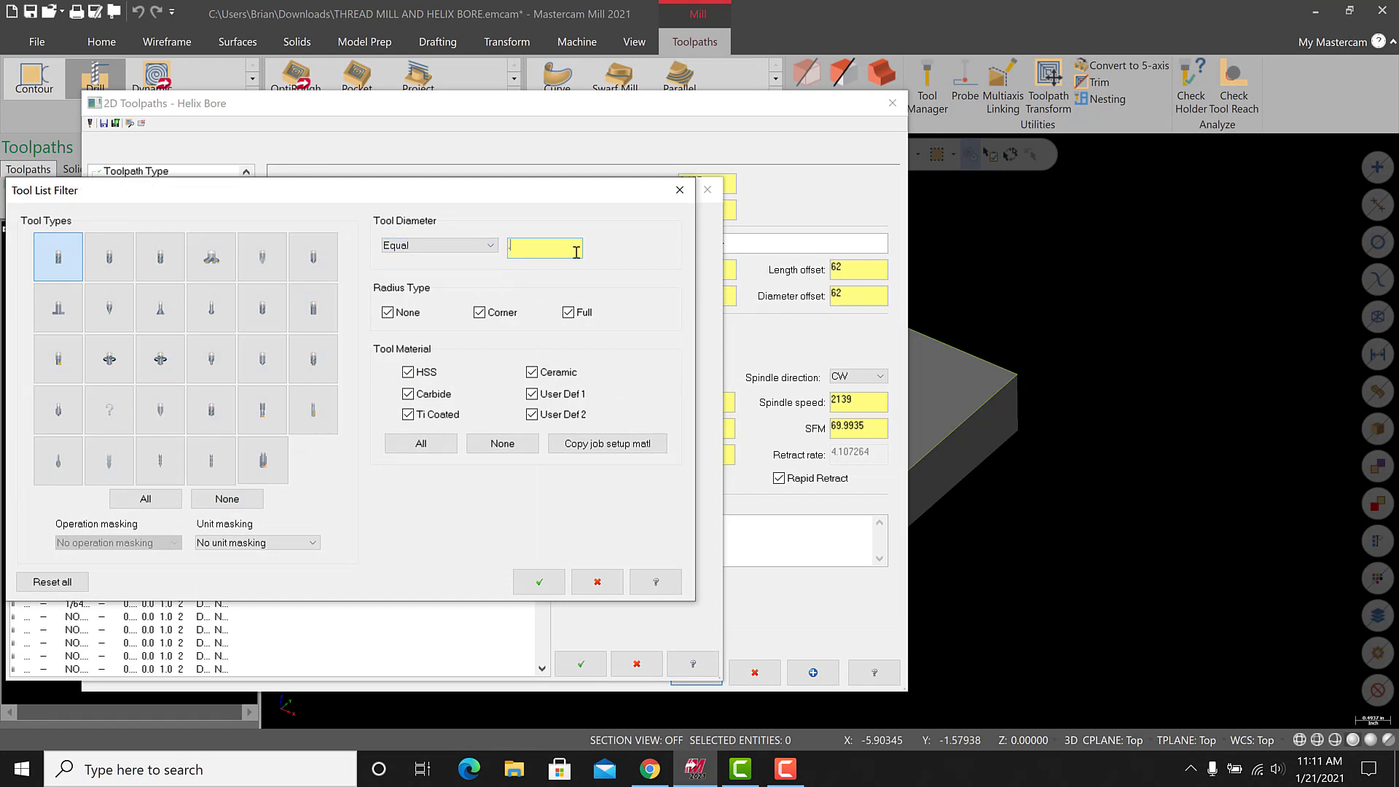
pyautogui.click(539, 582)
pyautogui.click(181, 262)
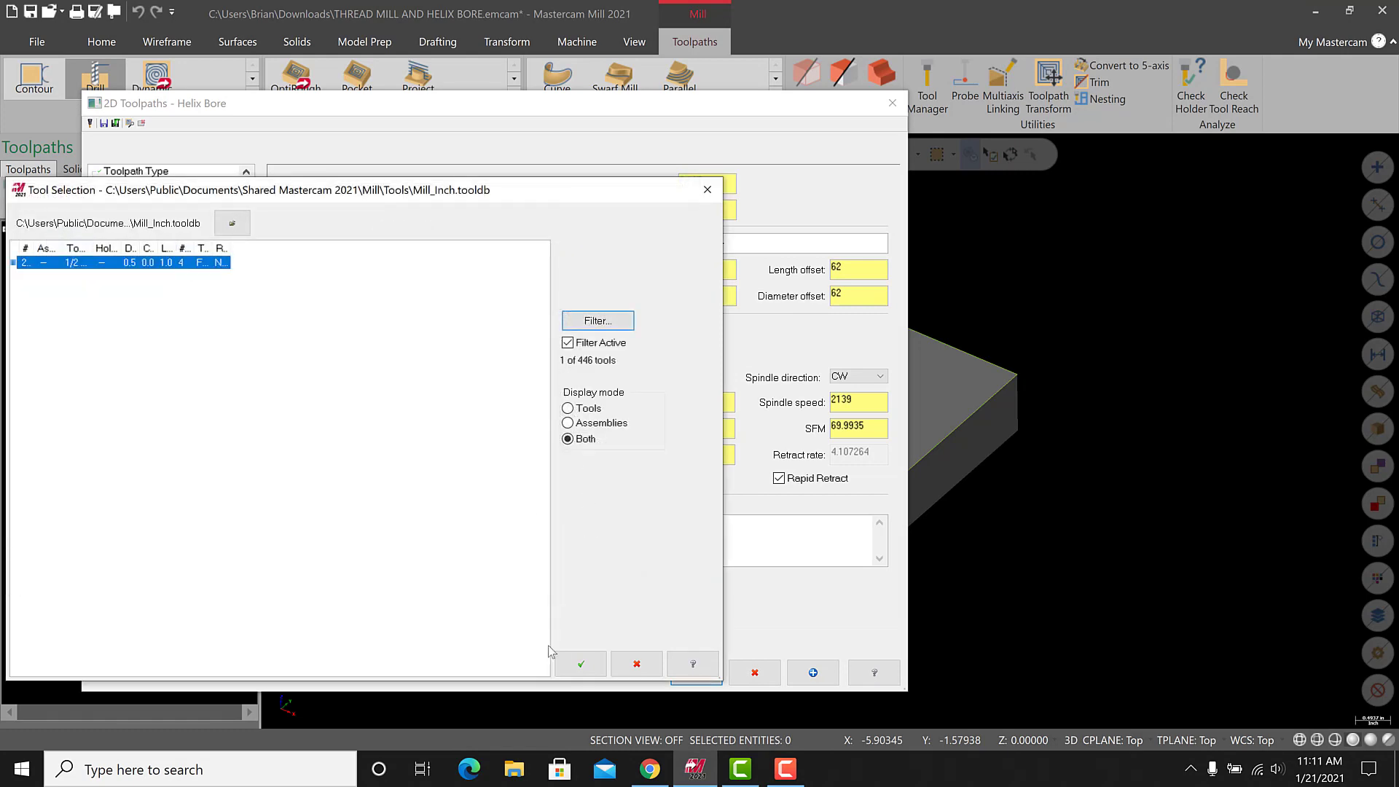
pyautogui.click(580, 663)
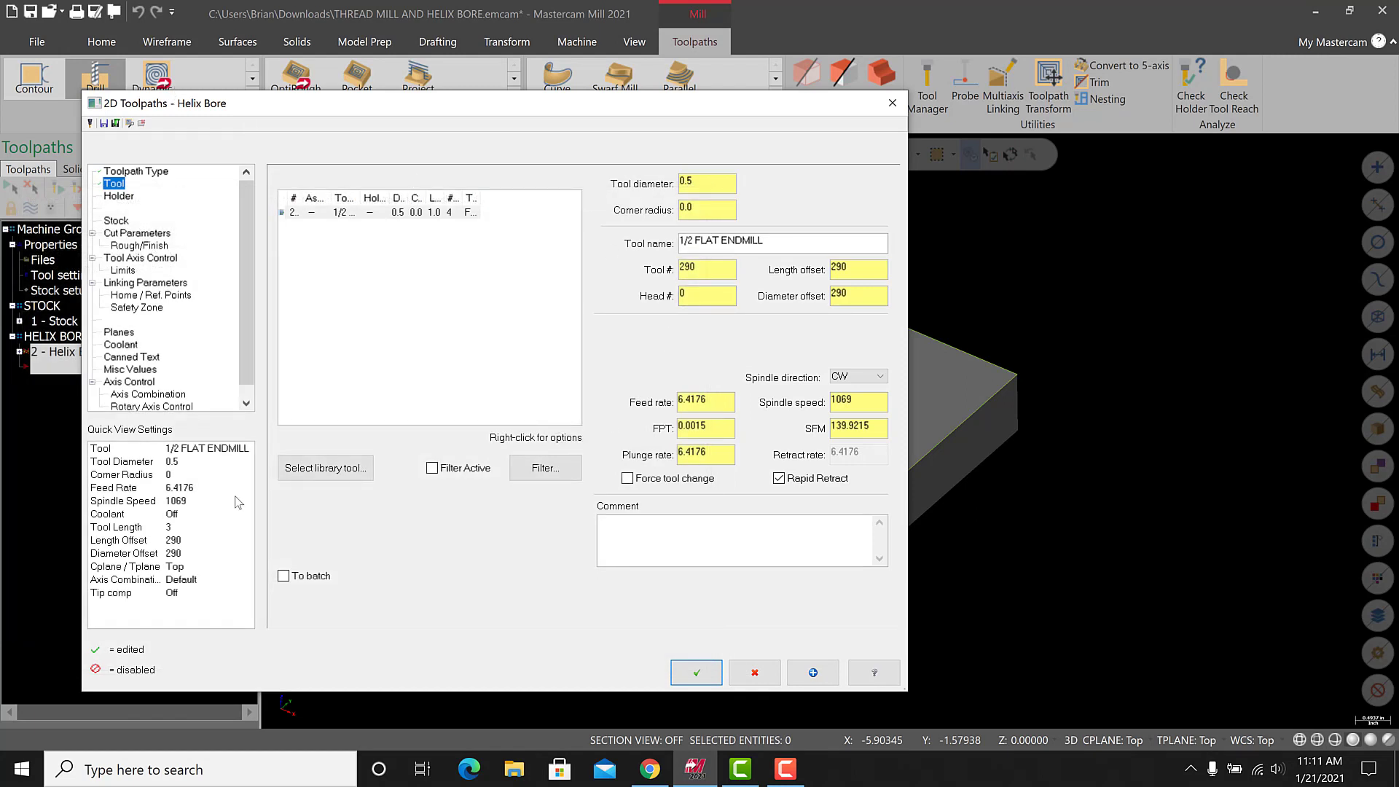
# Set the end mill's tool number, length offset and diameter offset to 1.
pyautogui.doubleClick(699, 269)
pyautogui.write('1')
pyautogui.doubleClick(859, 270)
pyautogui.write('1')
pyautogui.click(862, 297)
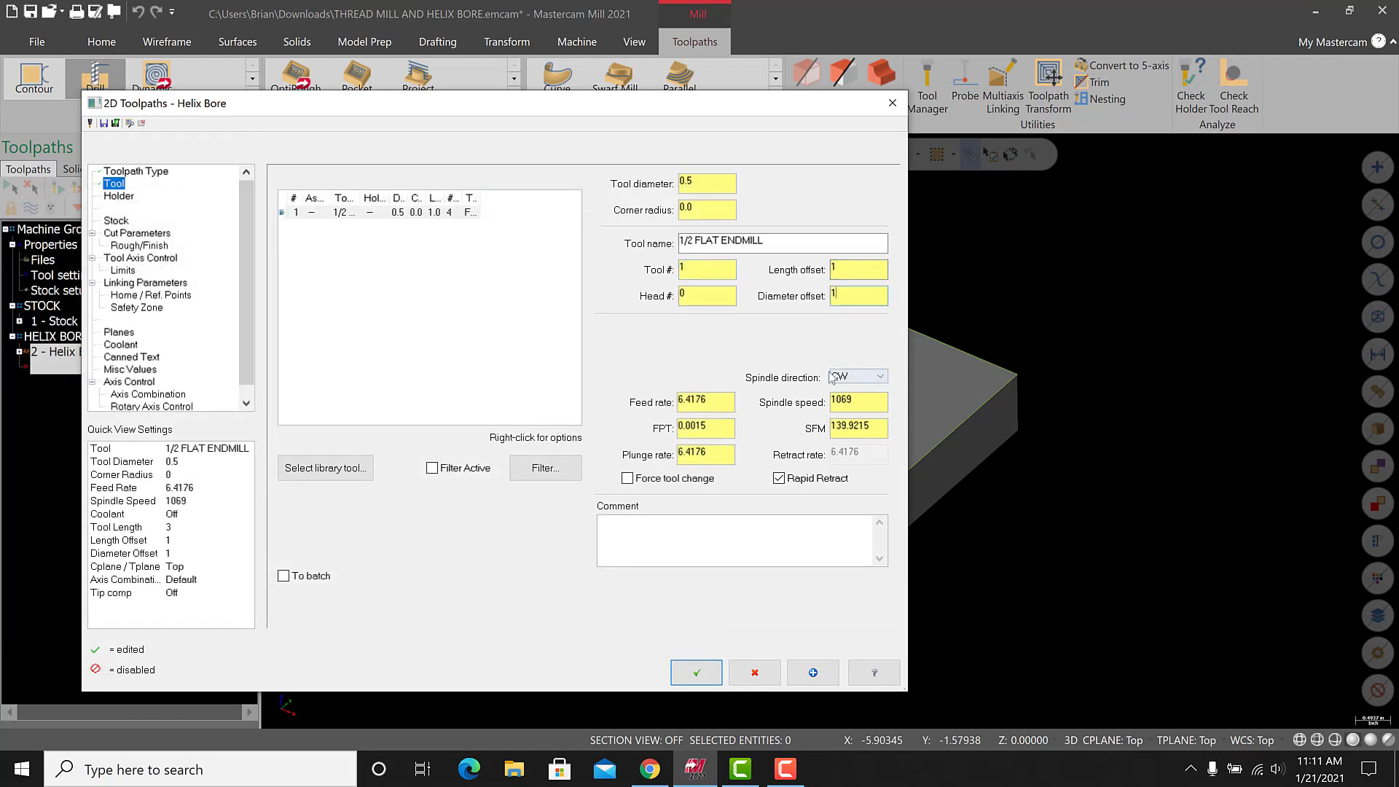
# Set the end mill's cutting speed to 800 SFM and its feed per tooth to 0.003.
pyautogui.doubleClick(875, 426)
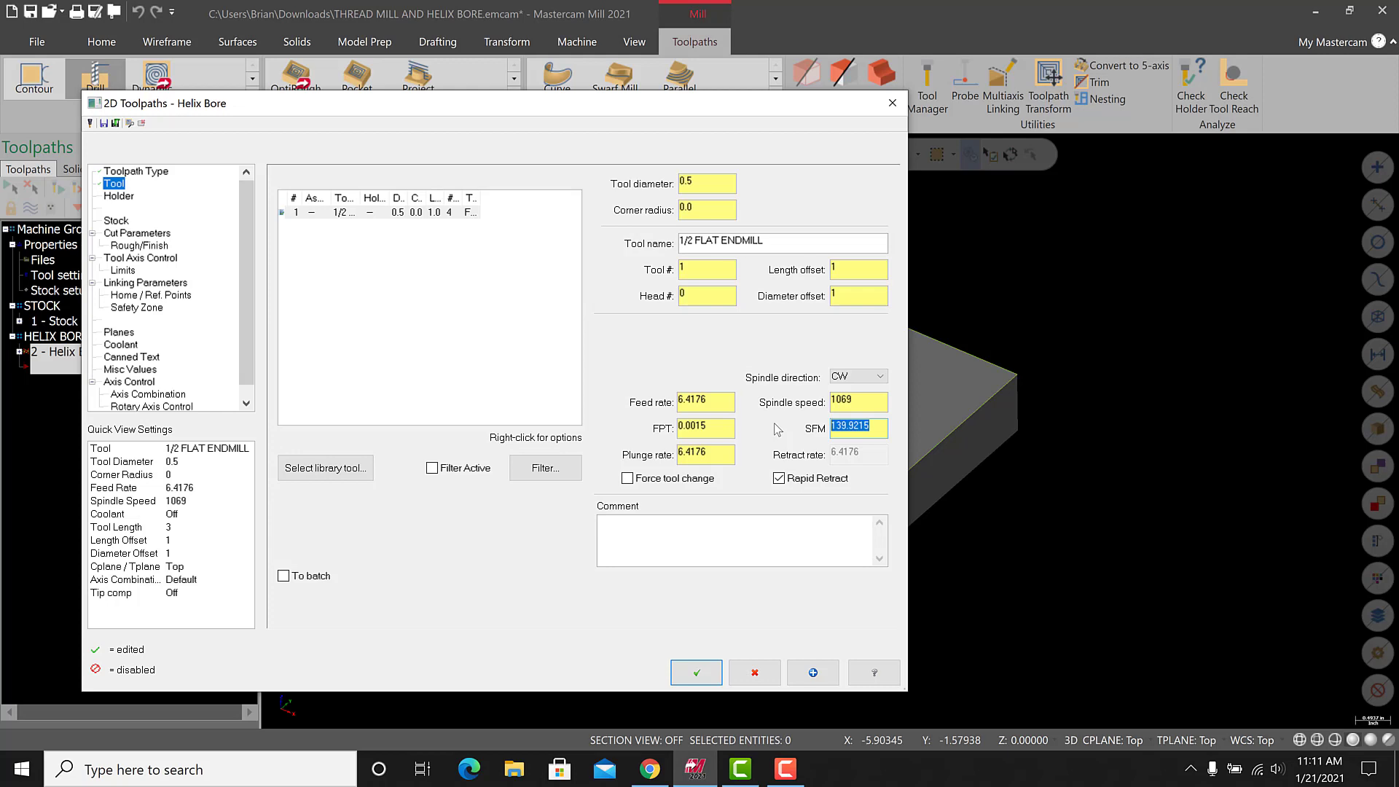
pyautogui.write('800')
pyautogui.click(718, 403)
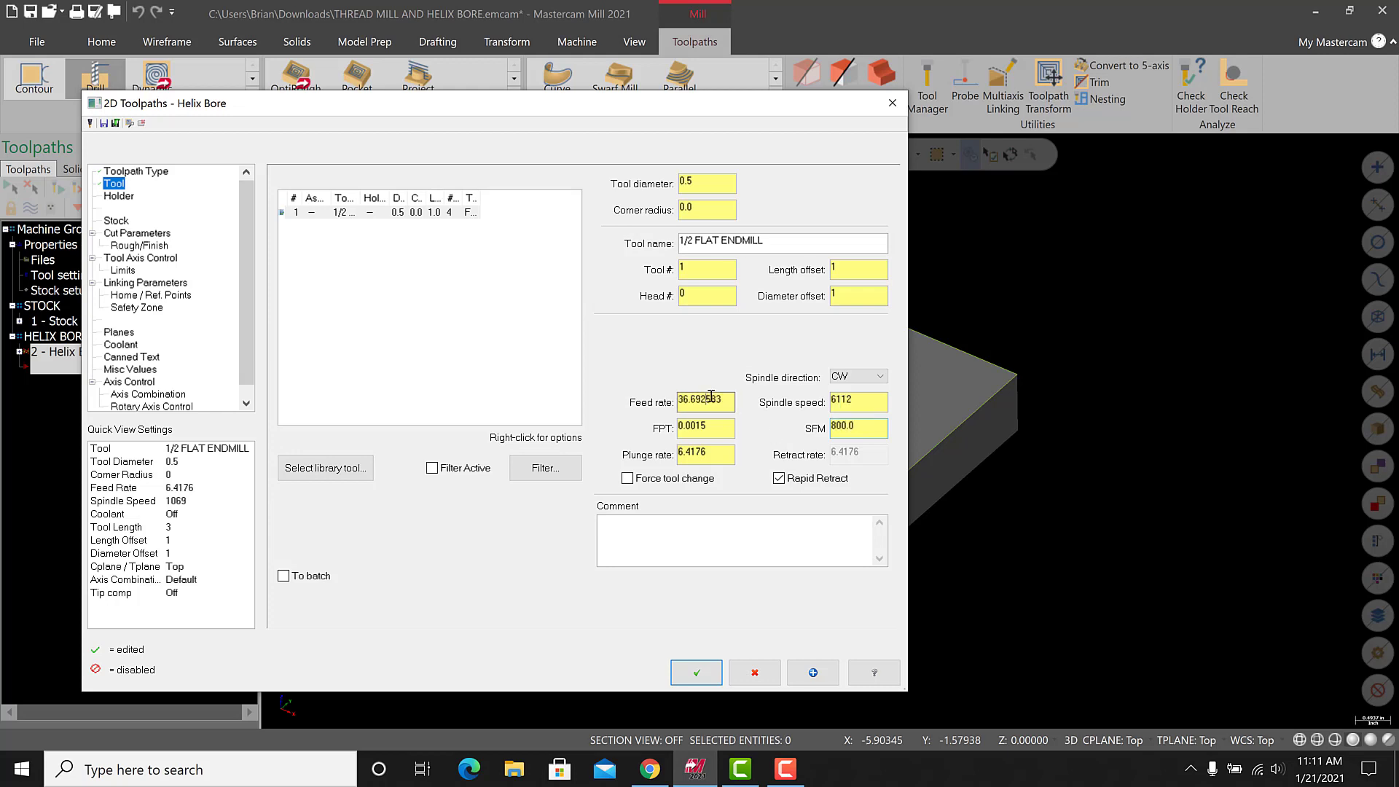
pyautogui.doubleClick(723, 422)
pyautogui.write('.033')
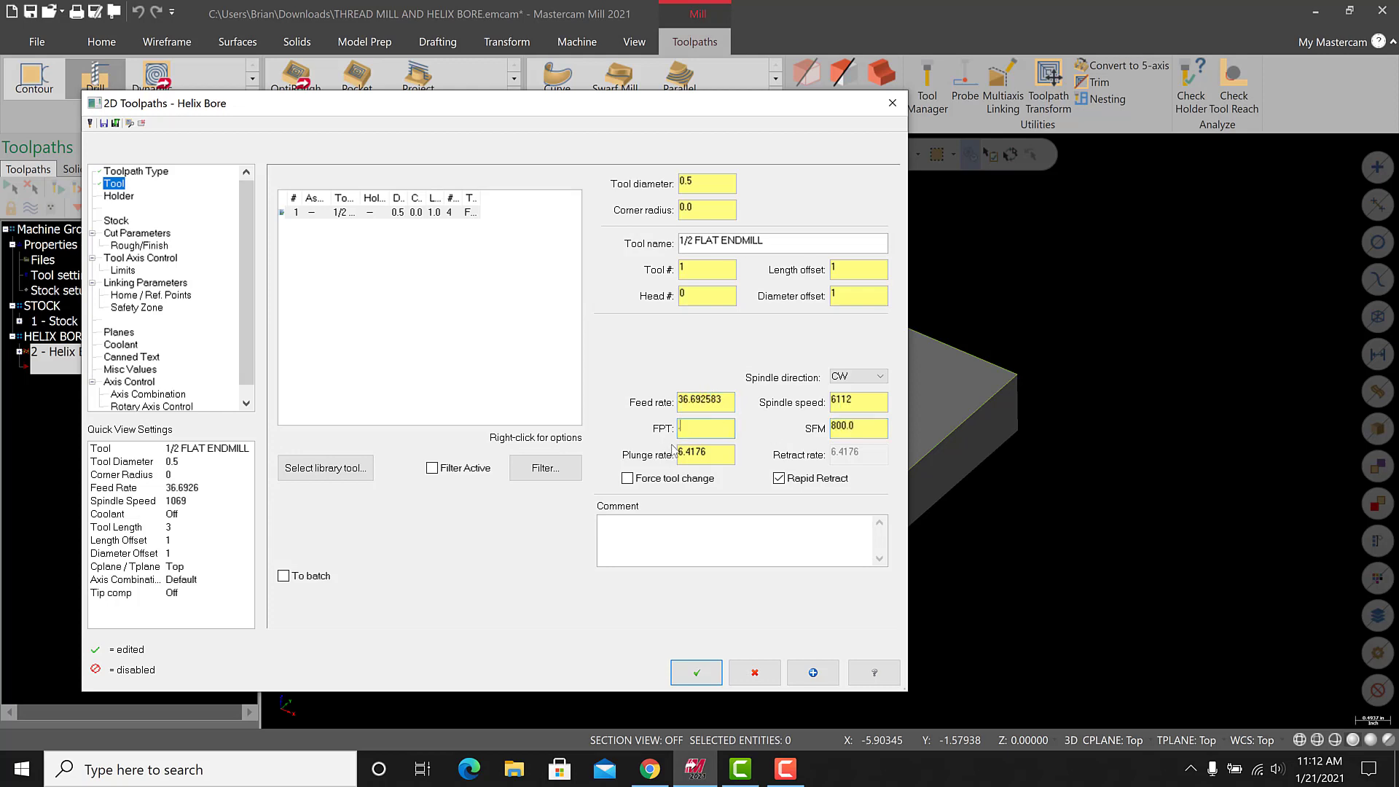
pyautogui.doubleClick(697, 428)
pyautogui.write('.003')
# Add the comment HELIX BORE to the operation and set the plunge rate to 25.
pyautogui.click(702, 552)
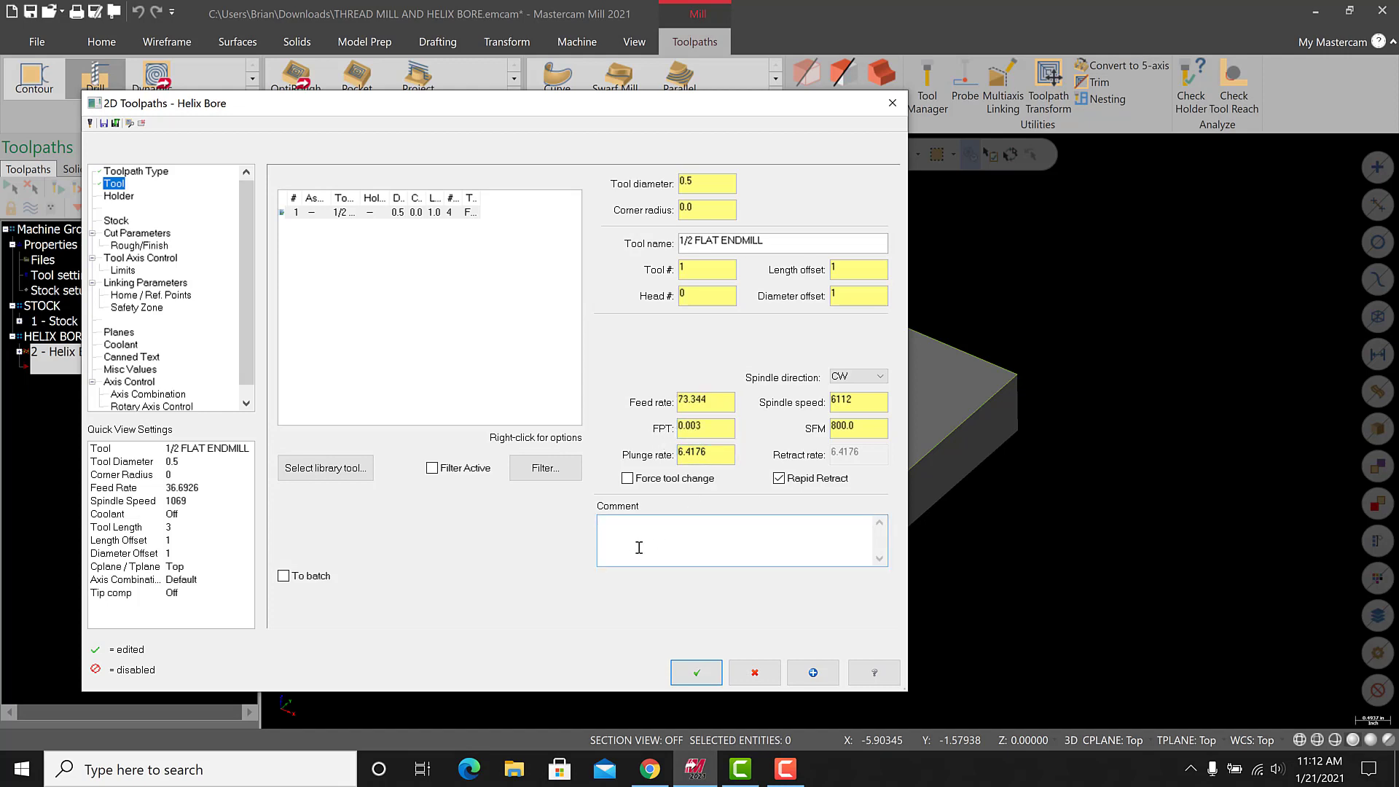
pyautogui.write('HELIX BORE')
pyautogui.doubleClick(718, 456)
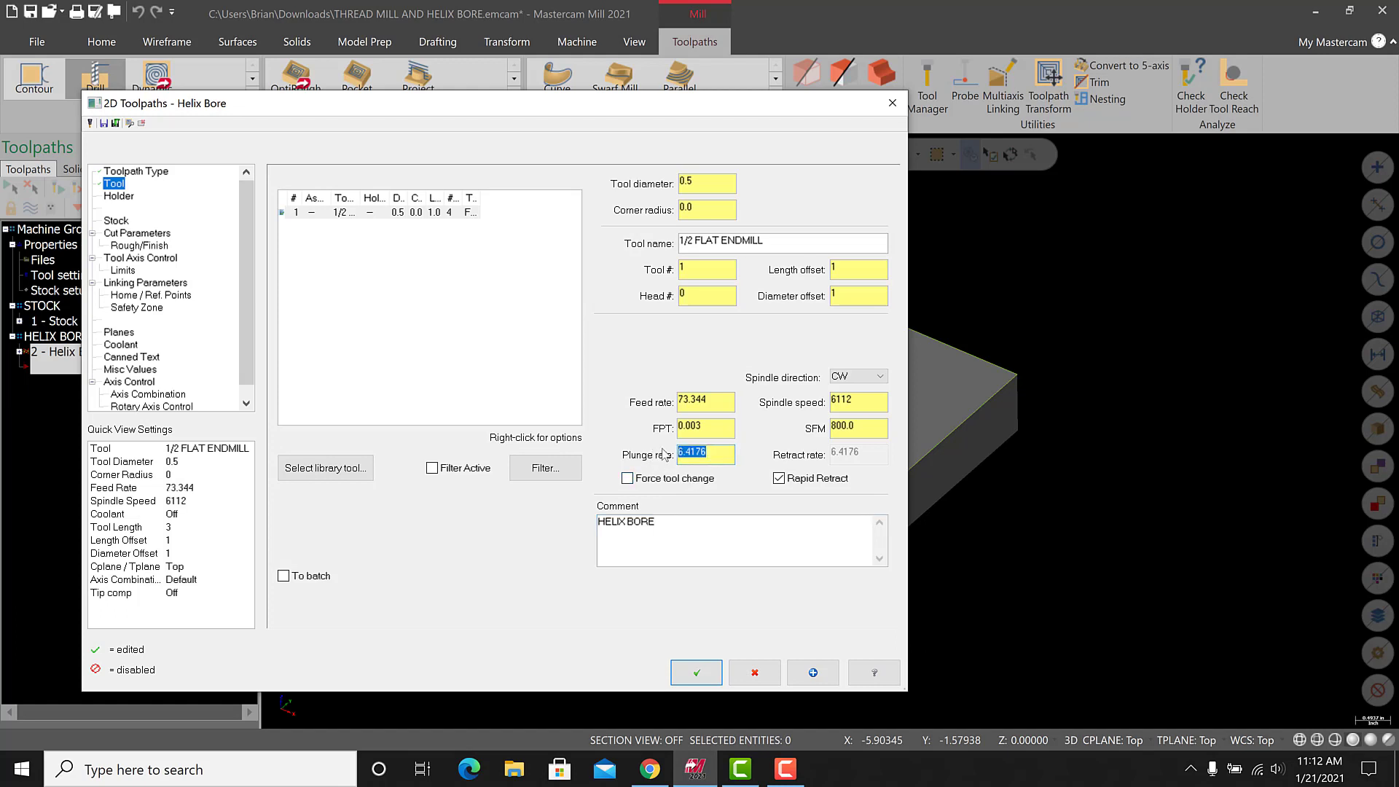
pyautogui.write('25')
pyautogui.press('Return')
# Set the helix bore's cutter compensation type to Wear in the cut parameters.
pyautogui.click(119, 199)
pyautogui.click(116, 220)
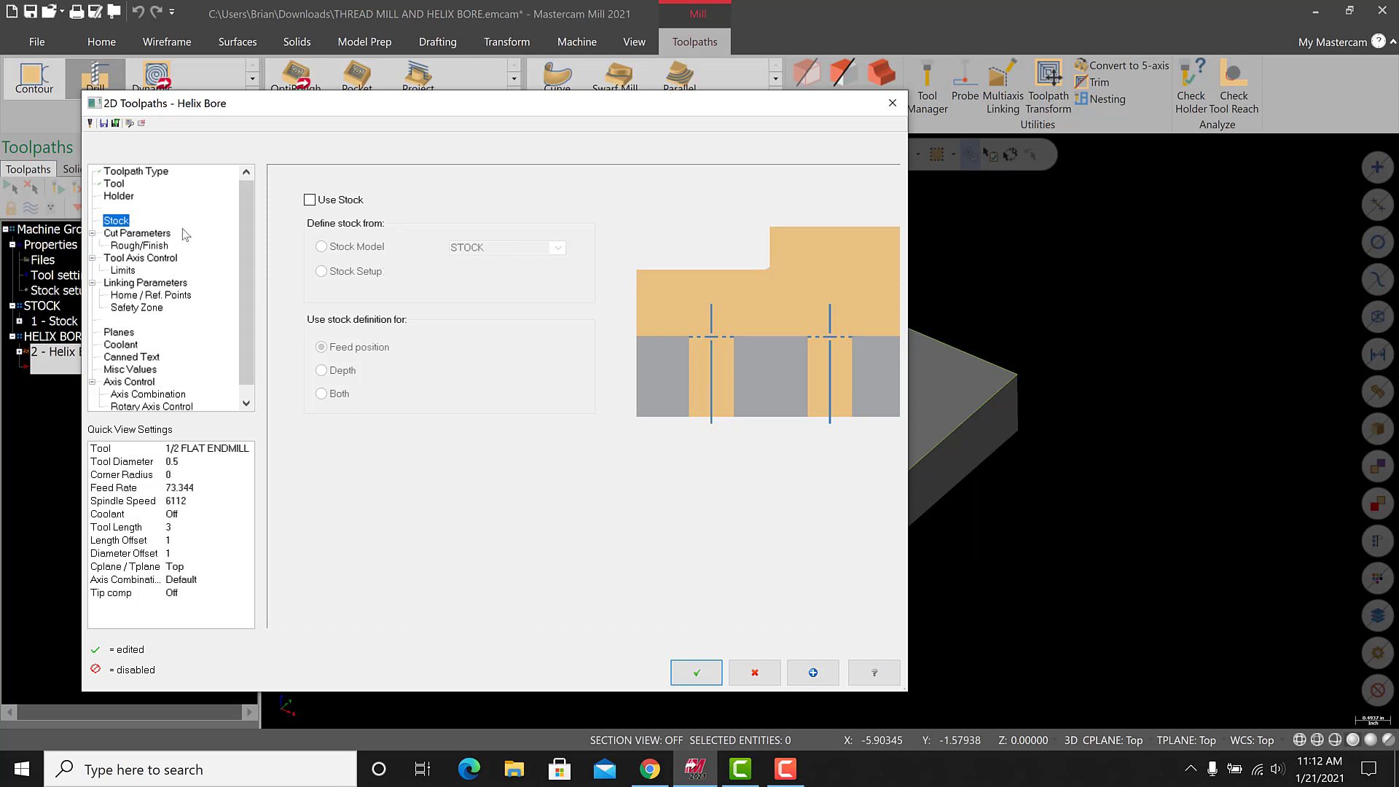
pyautogui.click(139, 236)
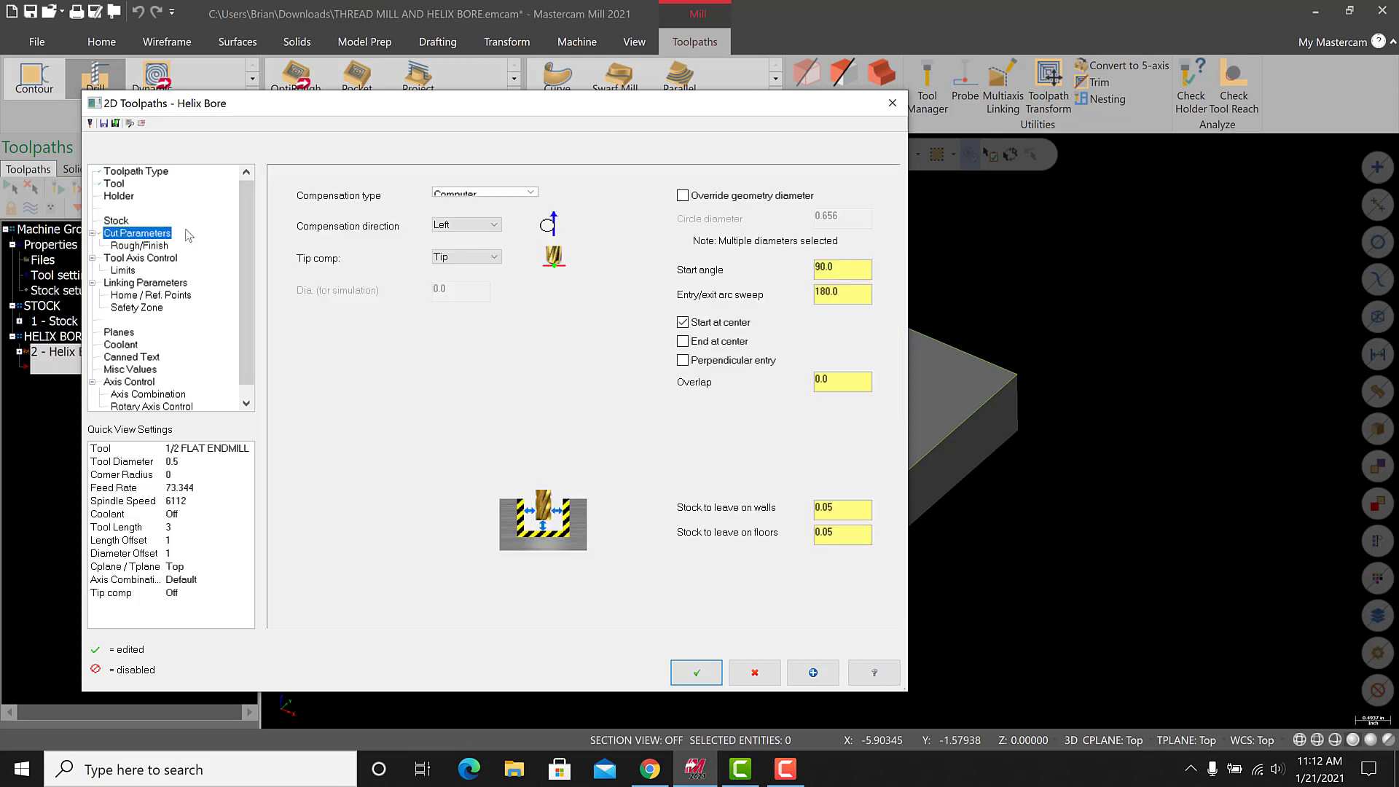
pyautogui.click(459, 194)
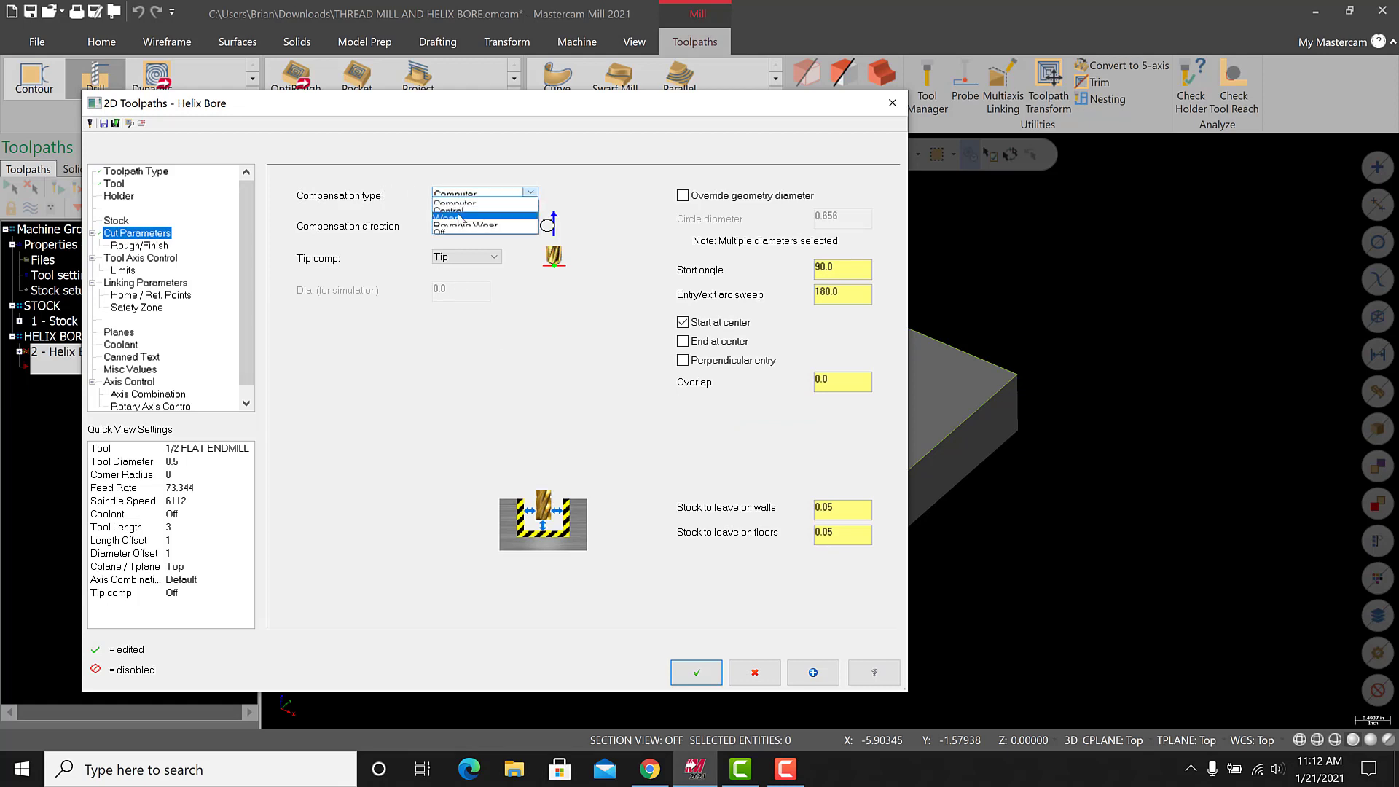
pyautogui.click(453, 206)
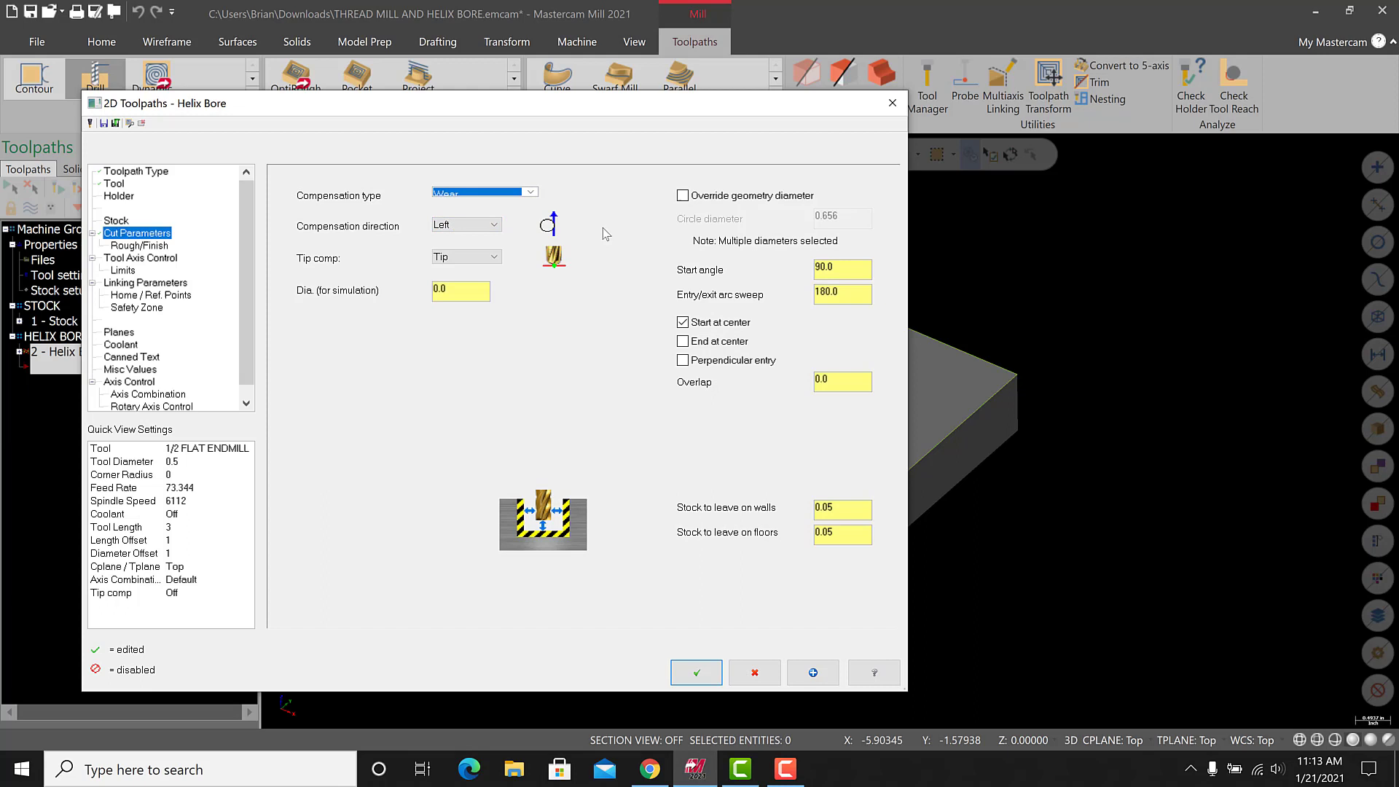
pyautogui.click(459, 193)
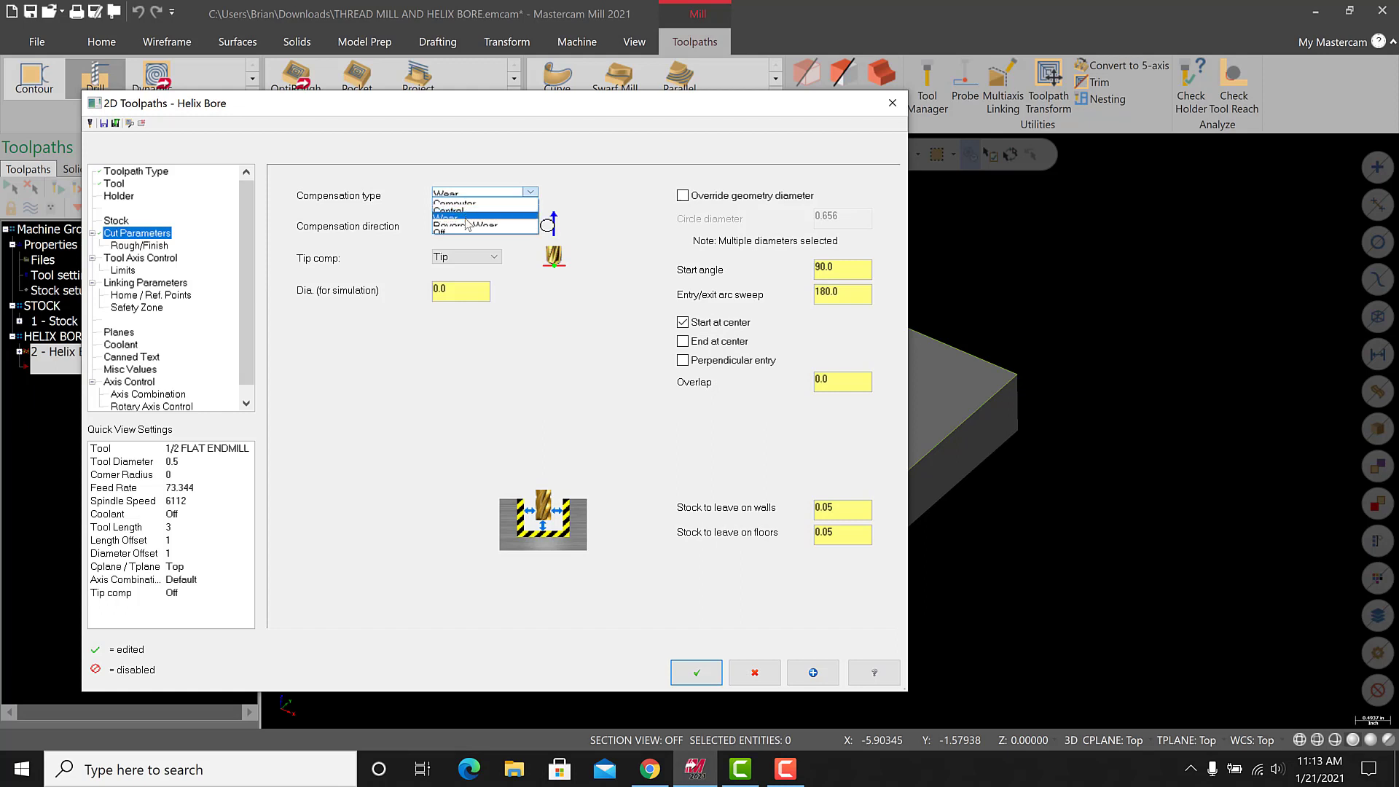
pyautogui.click(466, 217)
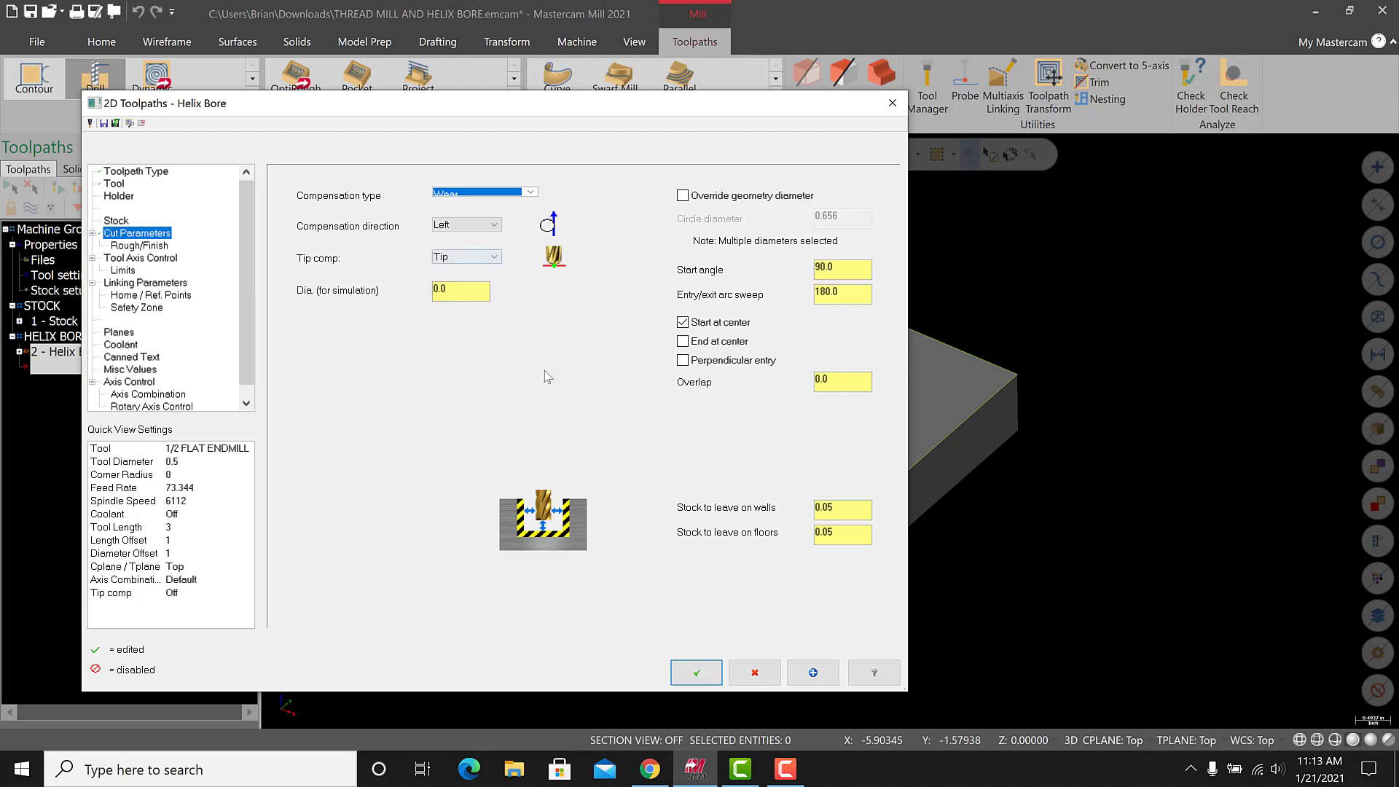
# Set the stock to leave on walls and on floors to 0.
pyautogui.doubleClick(836, 509)
pyautogui.write('0')
pyautogui.doubleClick(858, 541)
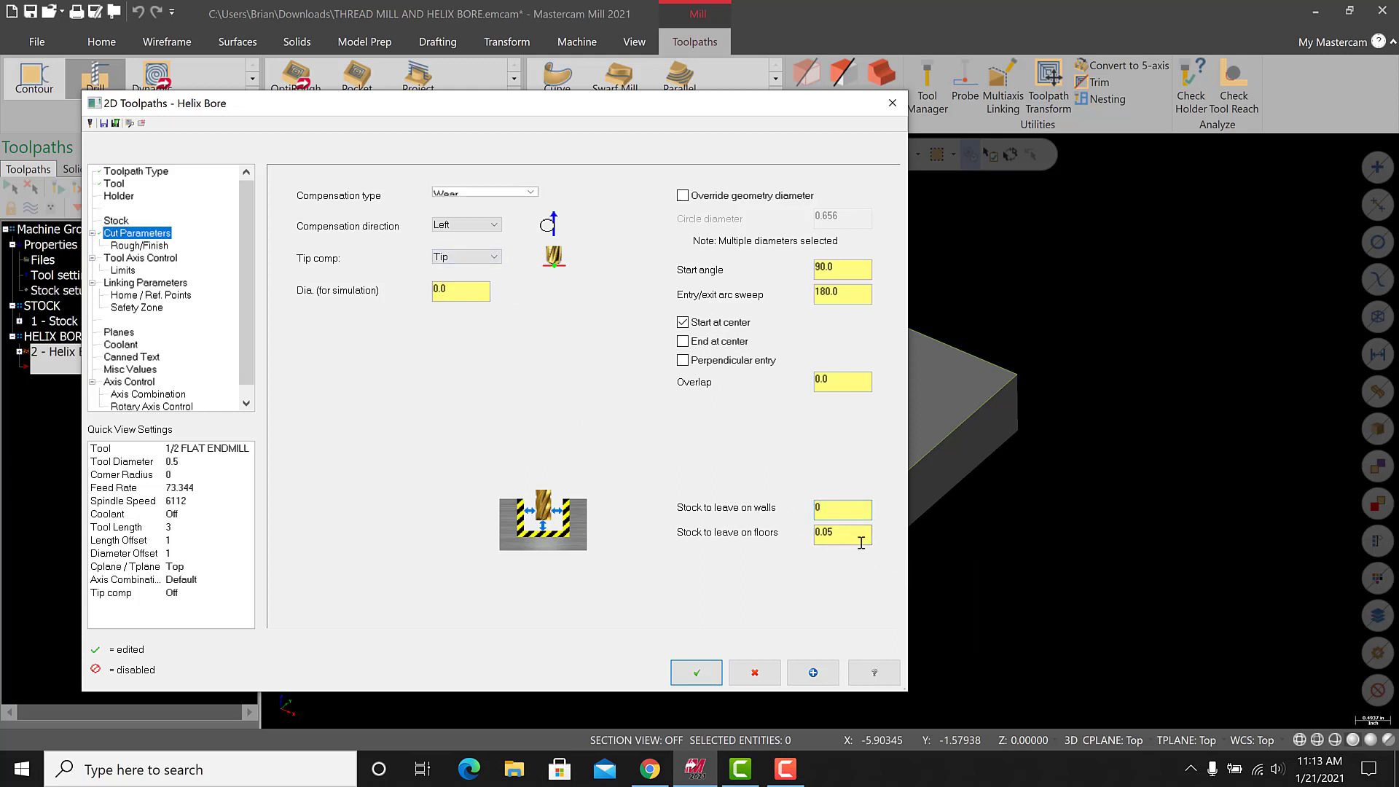
pyautogui.write('0')
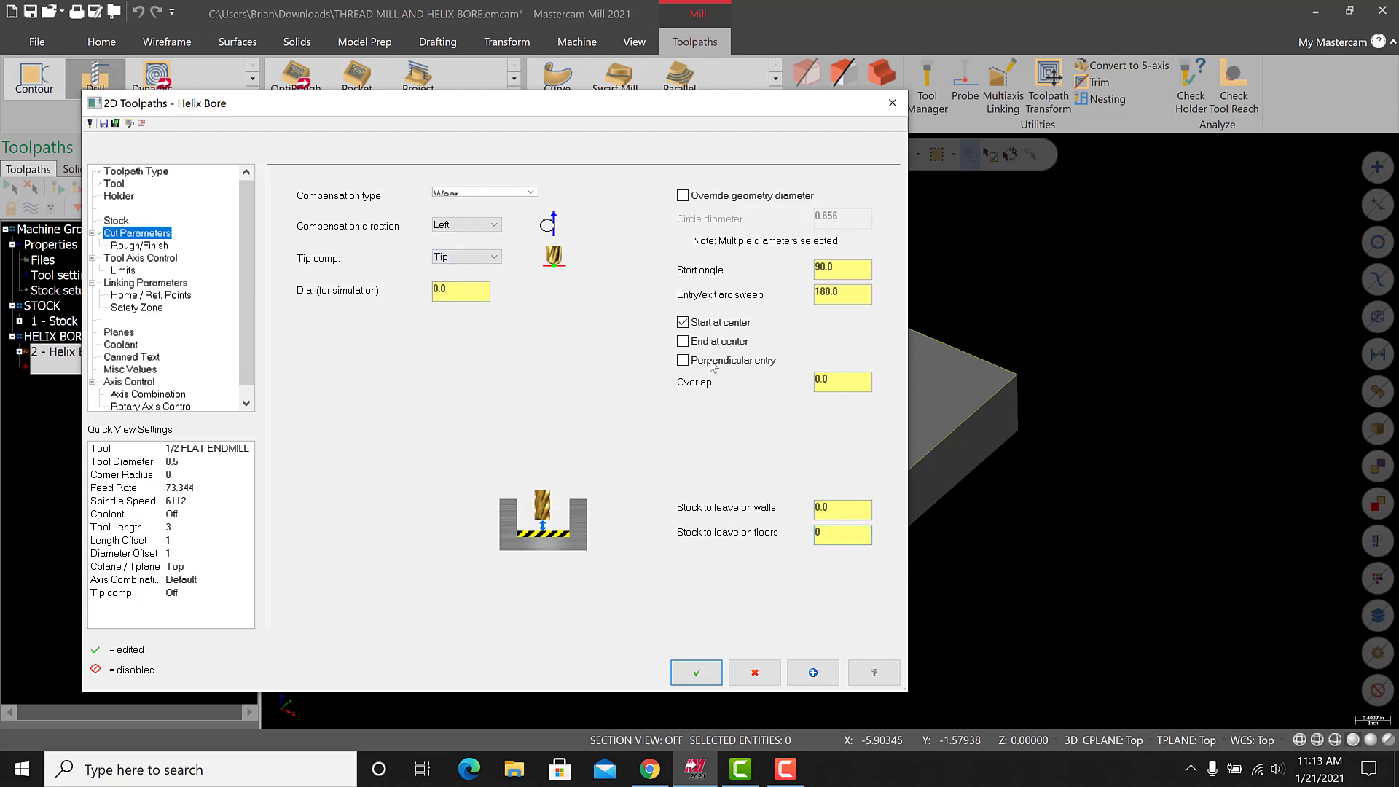
# Enable End at center and Perpendicular entry for the helix bore and enter an overlap value.
pyautogui.click(683, 341)
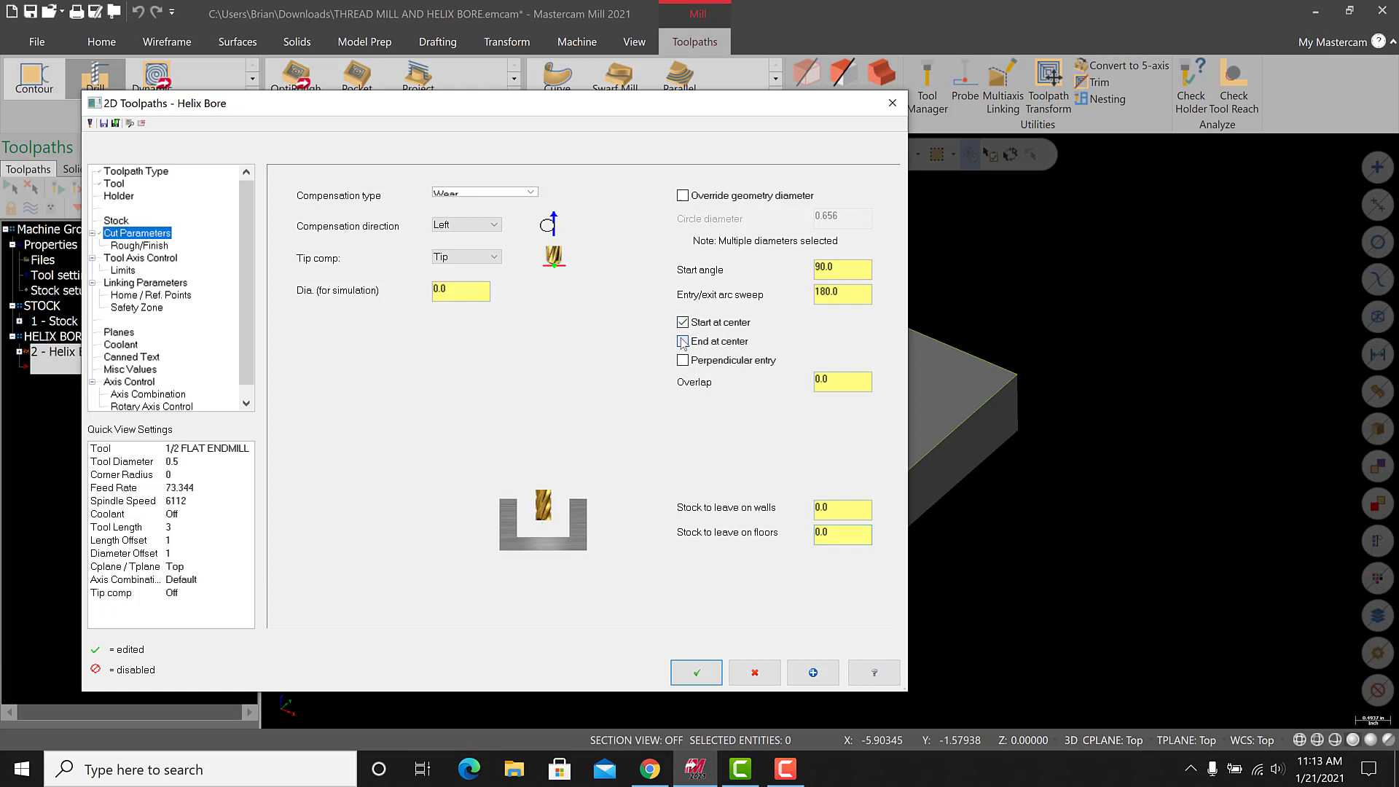
pyautogui.click(683, 361)
pyautogui.press('Tab')
pyautogui.write('.0')
# Set the helix bore's rough pitch to .01.
pyautogui.click(140, 246)
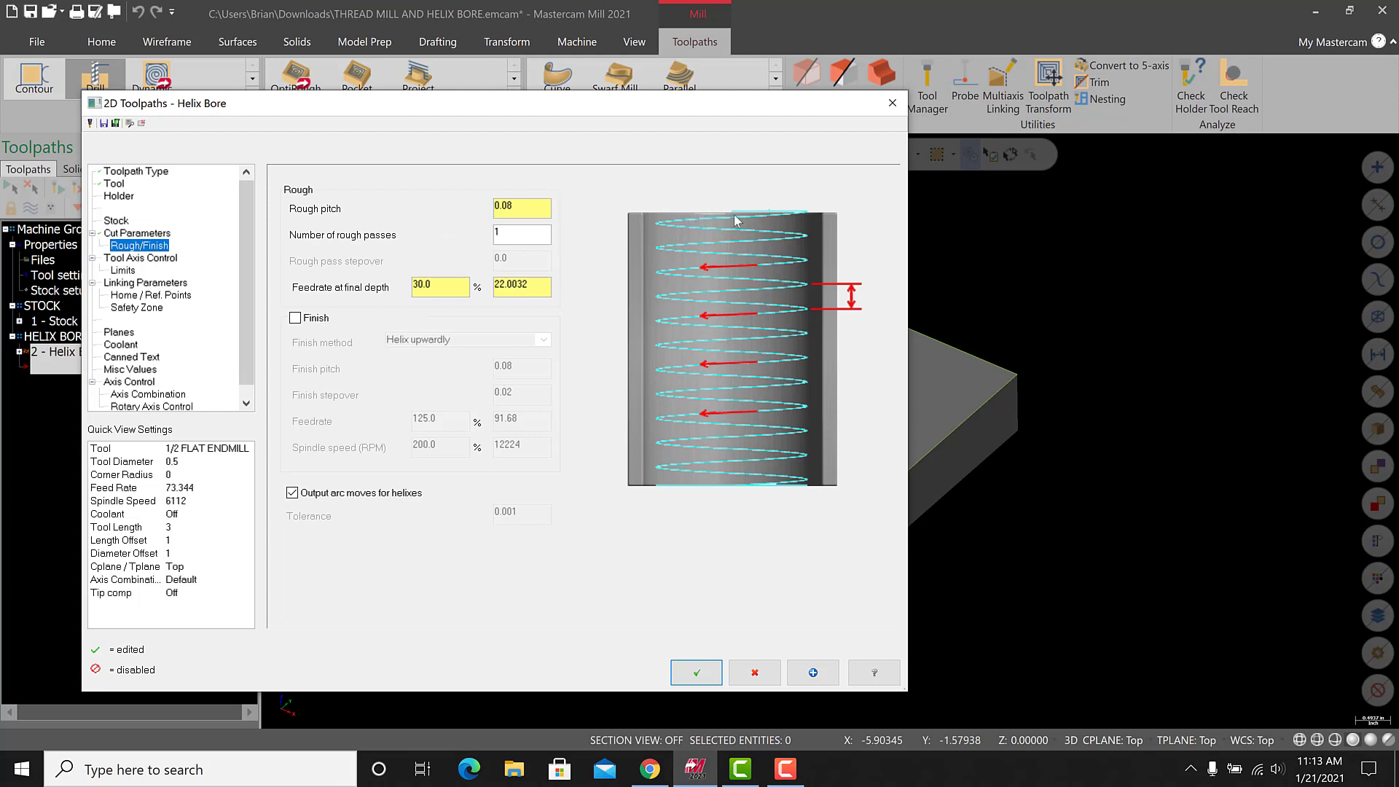
pyautogui.moveTo(540, 206); pyautogui.dragTo(491, 207)
pyautogui.write('.01')
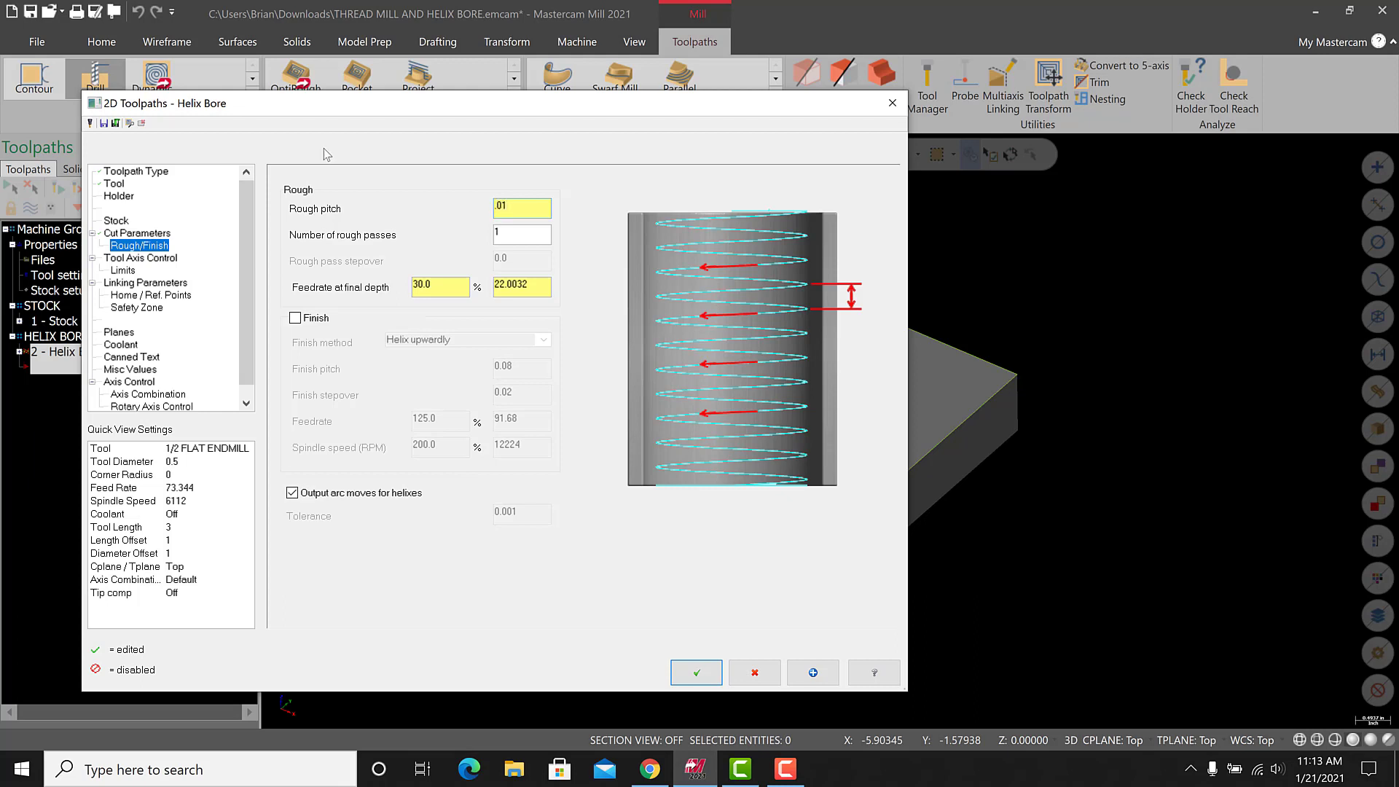
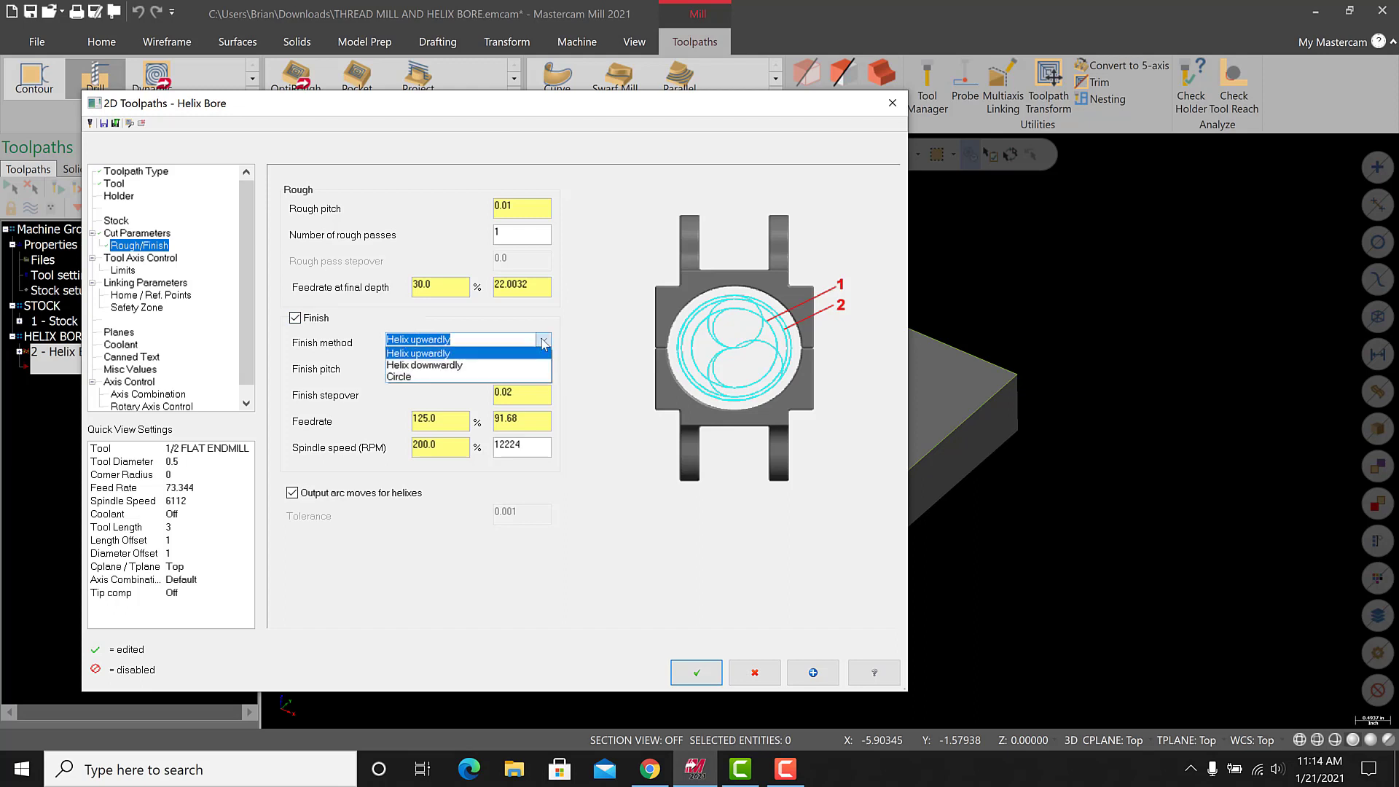
# Review the finish method options and turn off the helix bore's finish pass.
pyautogui.click(542, 341)
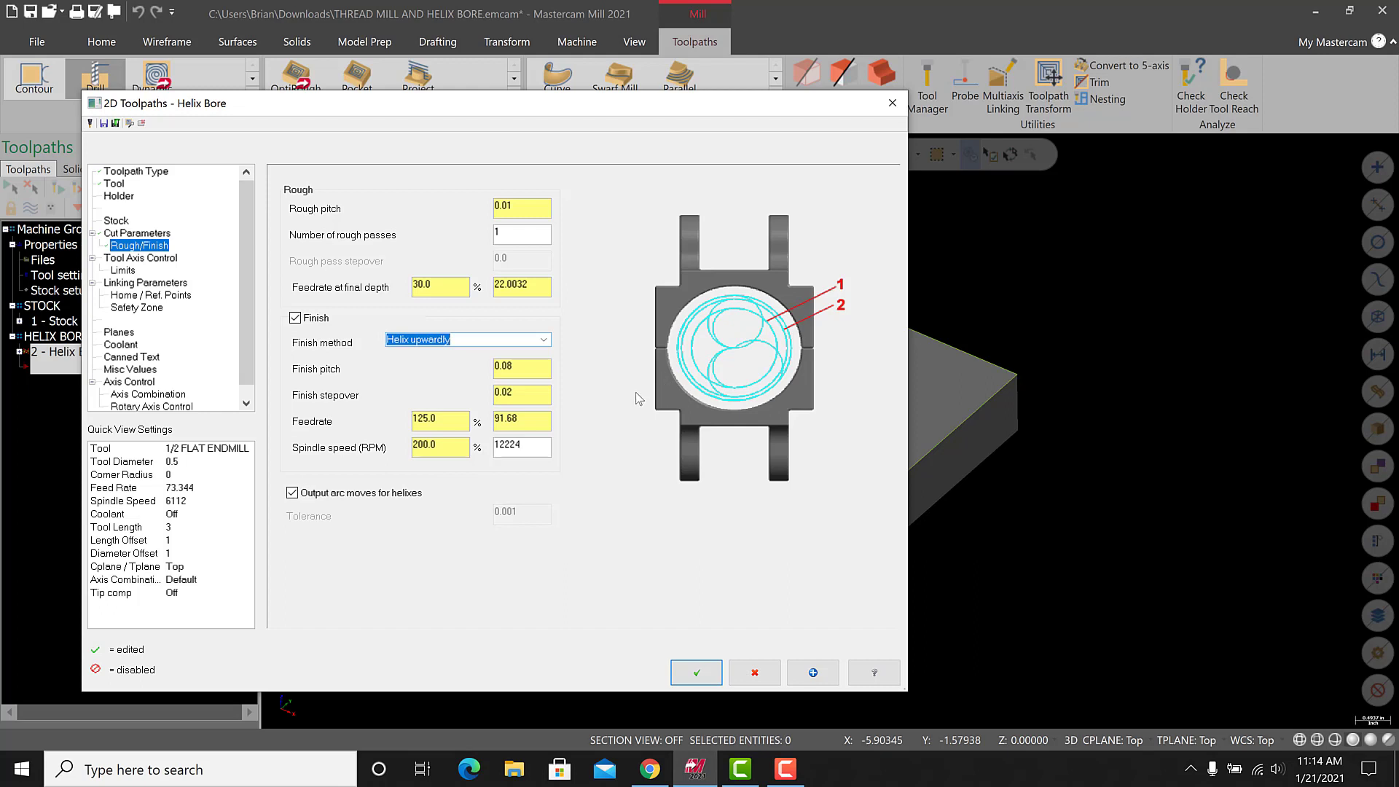
pyautogui.click(295, 318)
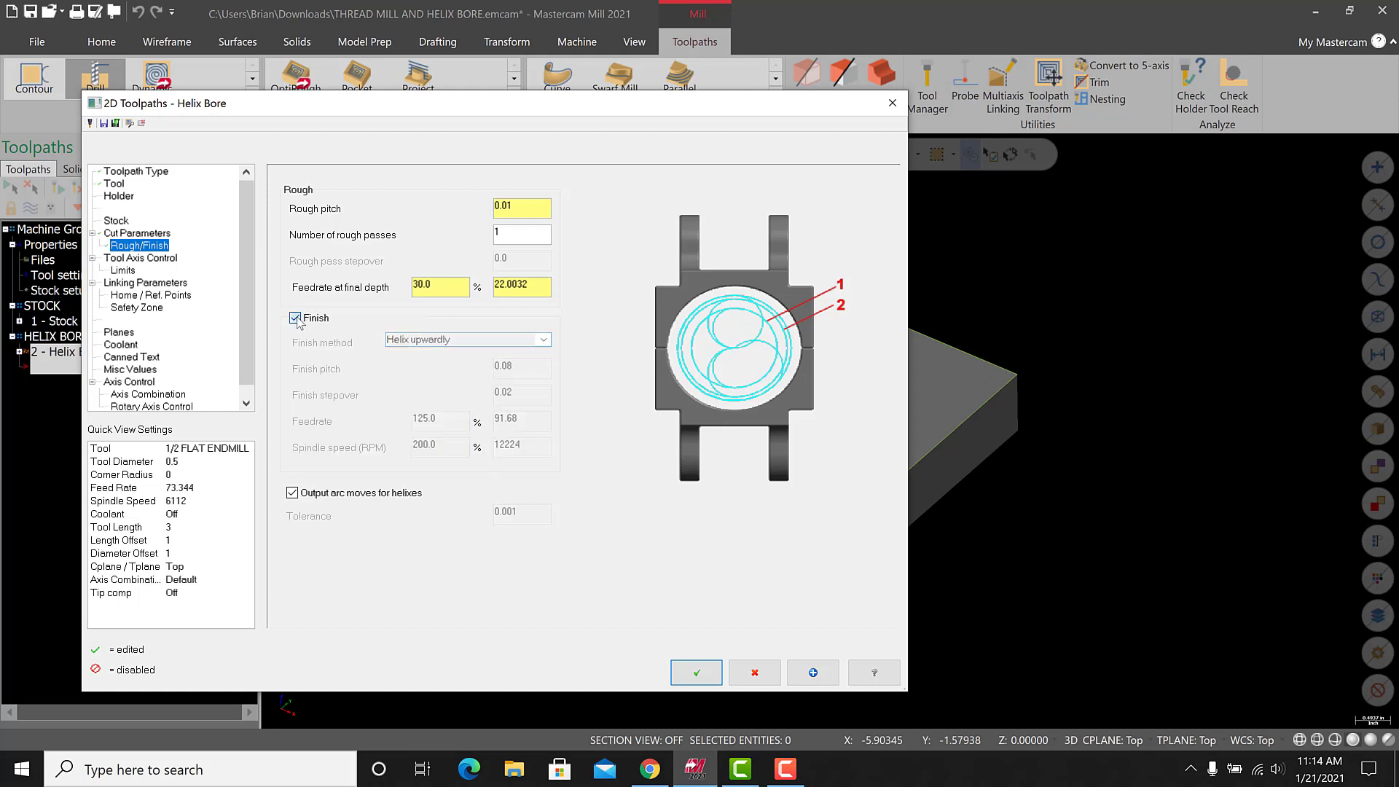
pyautogui.click(425, 292)
# Enable an absolute clearance of 2.0 in the linking parameters, used only at the start and end of the operation.
pyautogui.click(131, 258)
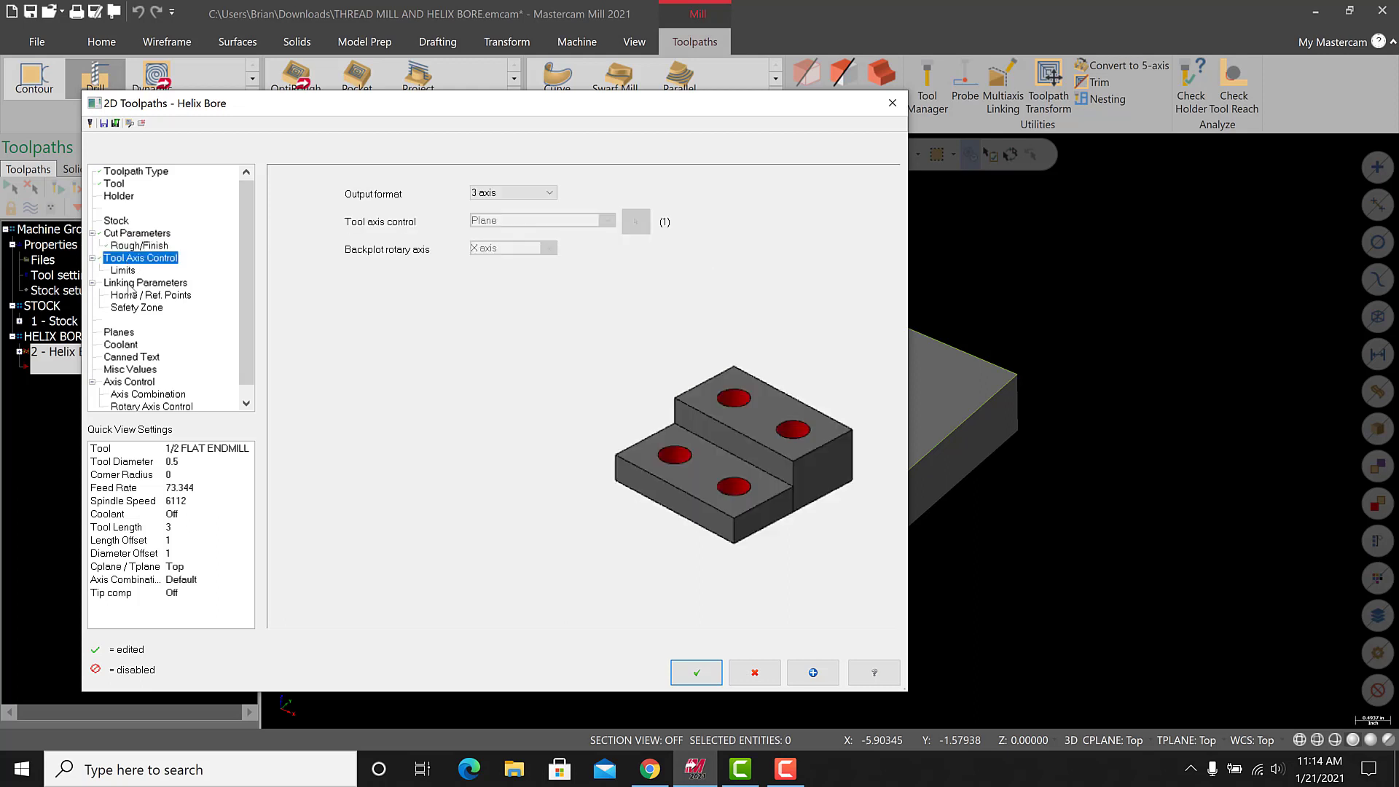
pyautogui.click(130, 284)
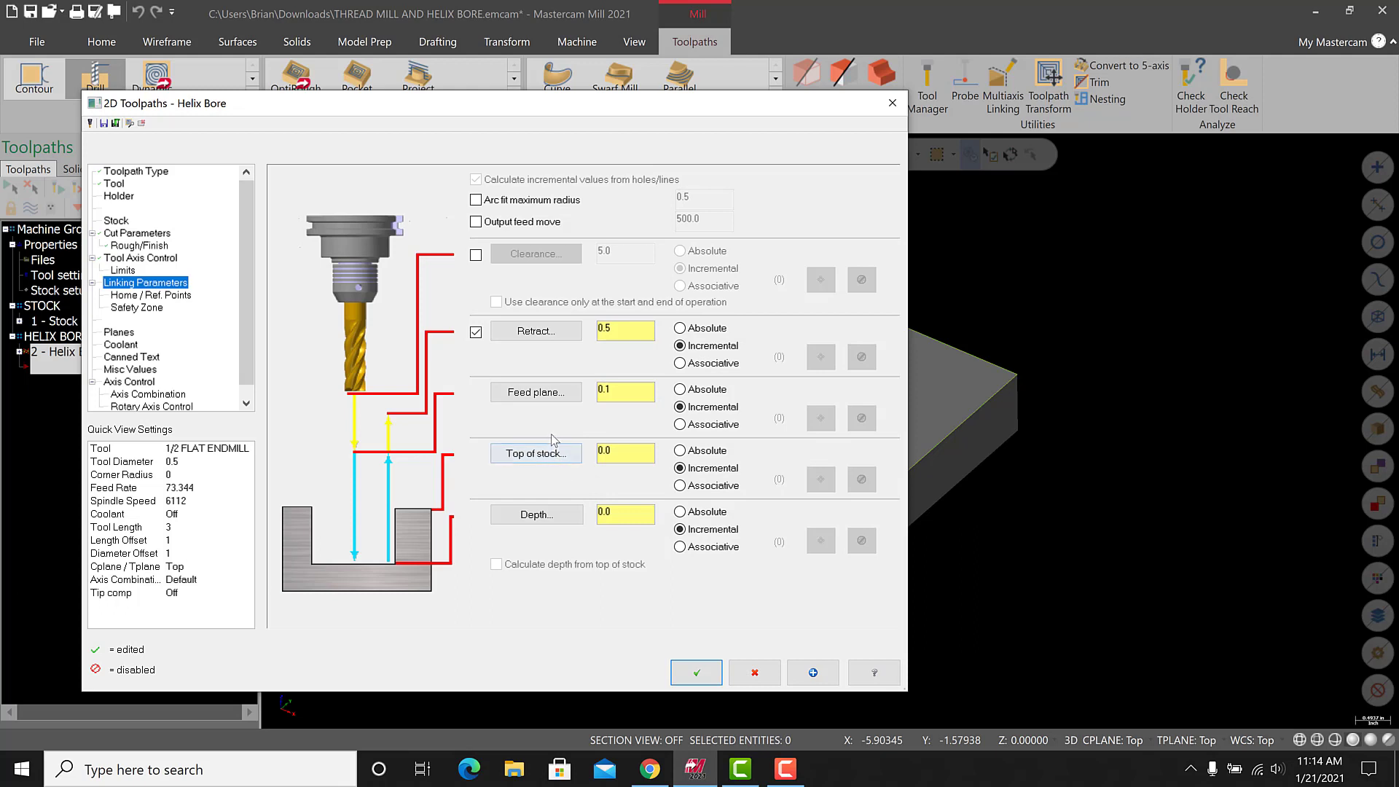
pyautogui.click(476, 255)
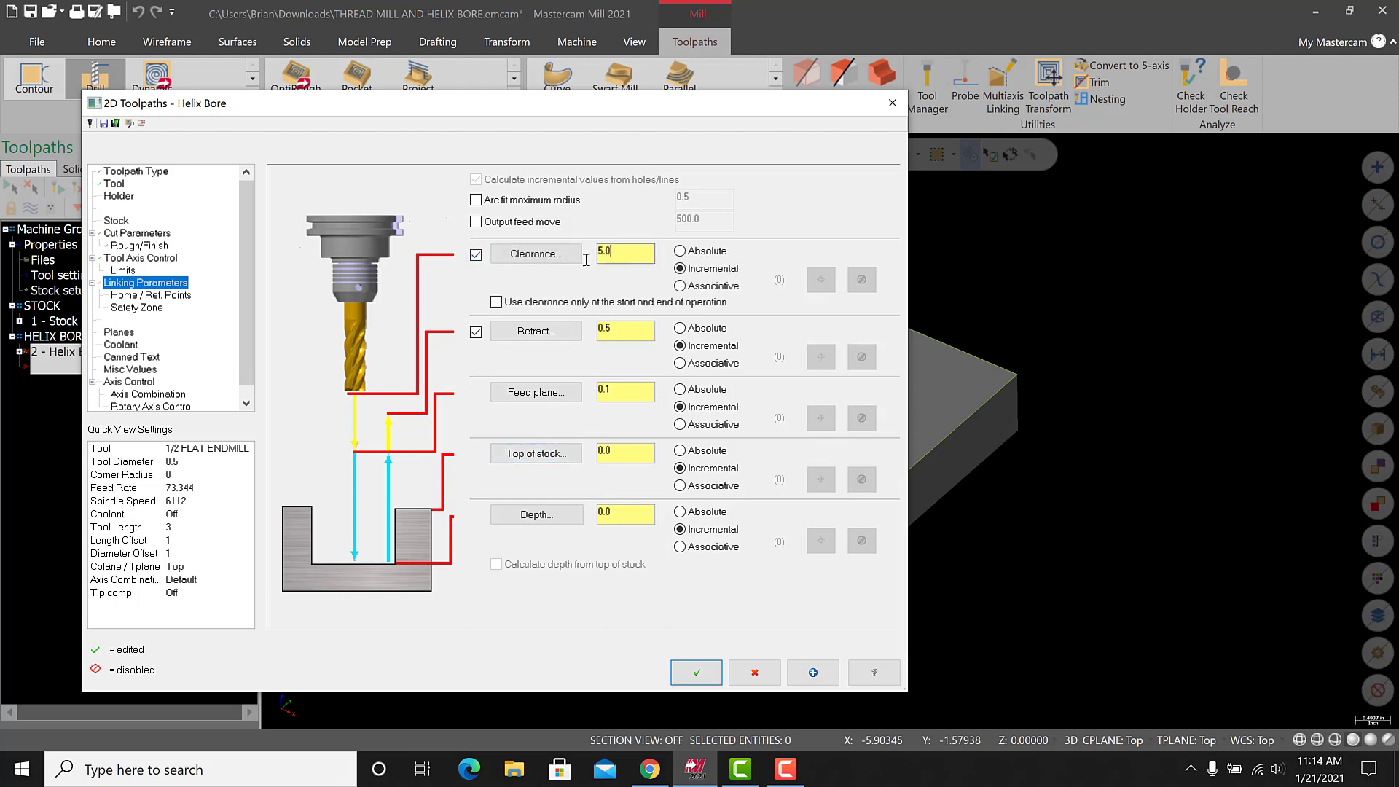
pyautogui.doubleClick(608, 252)
pyautogui.write('2.0')
pyautogui.click(509, 302)
# Take the helix bore's depth from the bottom edge of the smaller hole and keep it incremental.
pyautogui.click(554, 516)
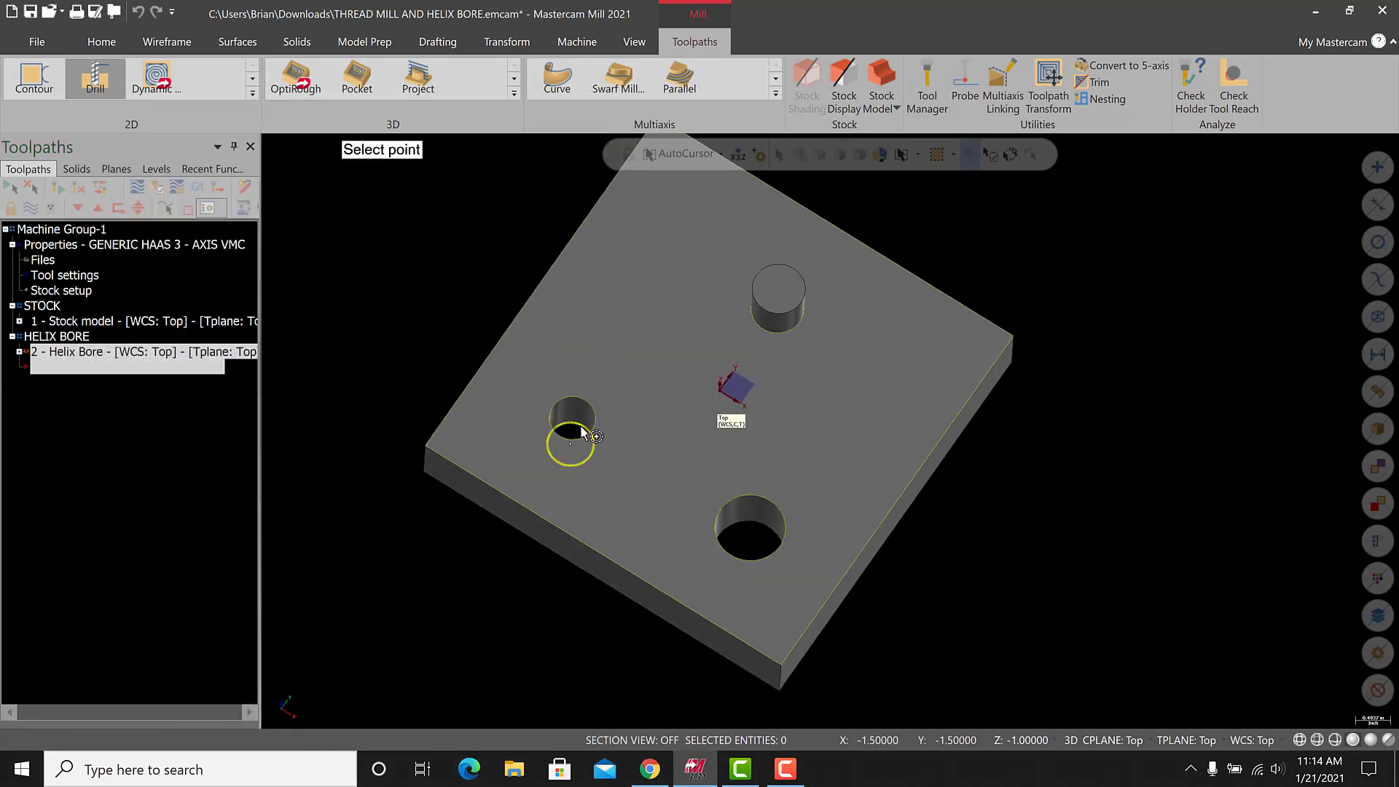
pyautogui.click(569, 437)
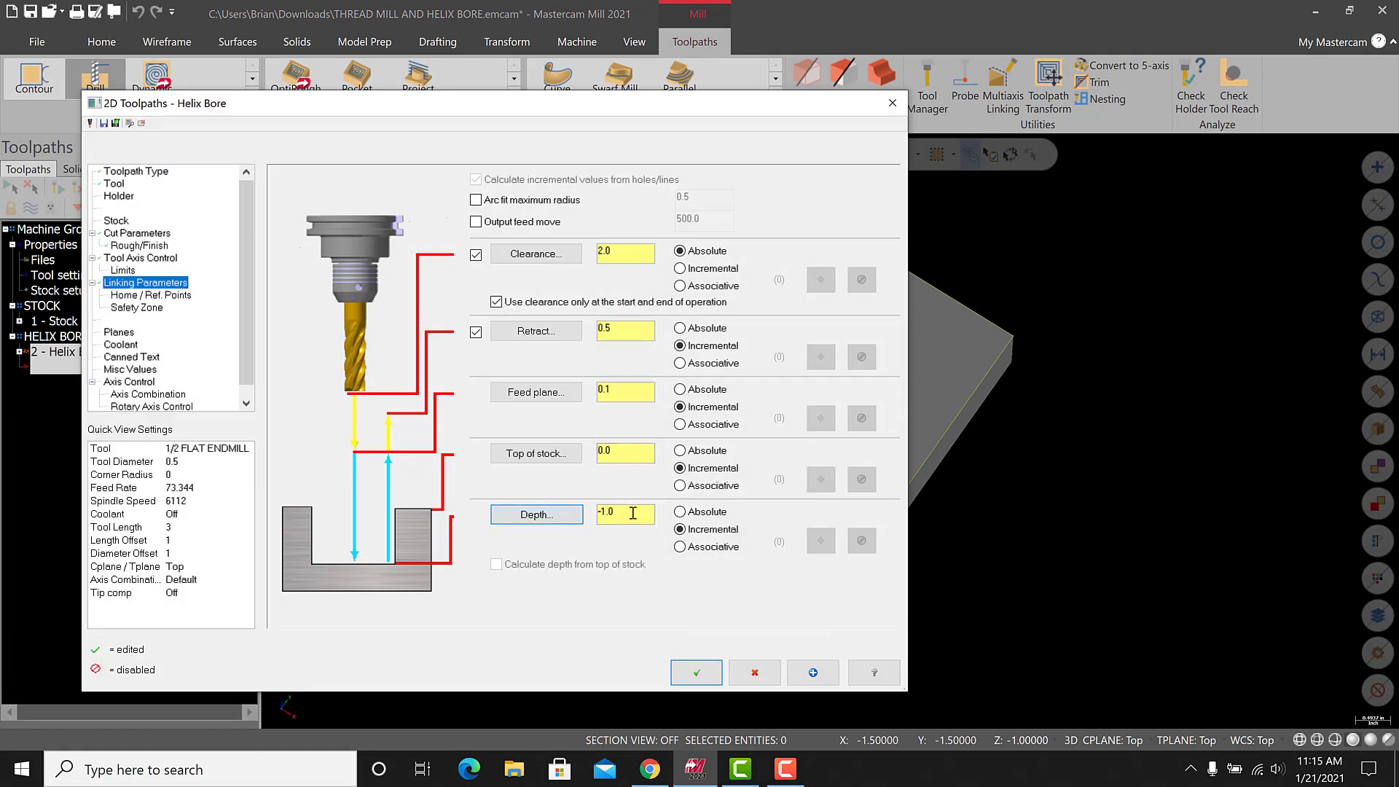
pyautogui.moveTo(632, 513); pyautogui.dragTo(601, 513)
pyautogui.click(679, 530)
# Review the remaining helix bore settings, including axis combination, stock and toolpath type, and accept them to generate the toolpath.
pyautogui.click(118, 333)
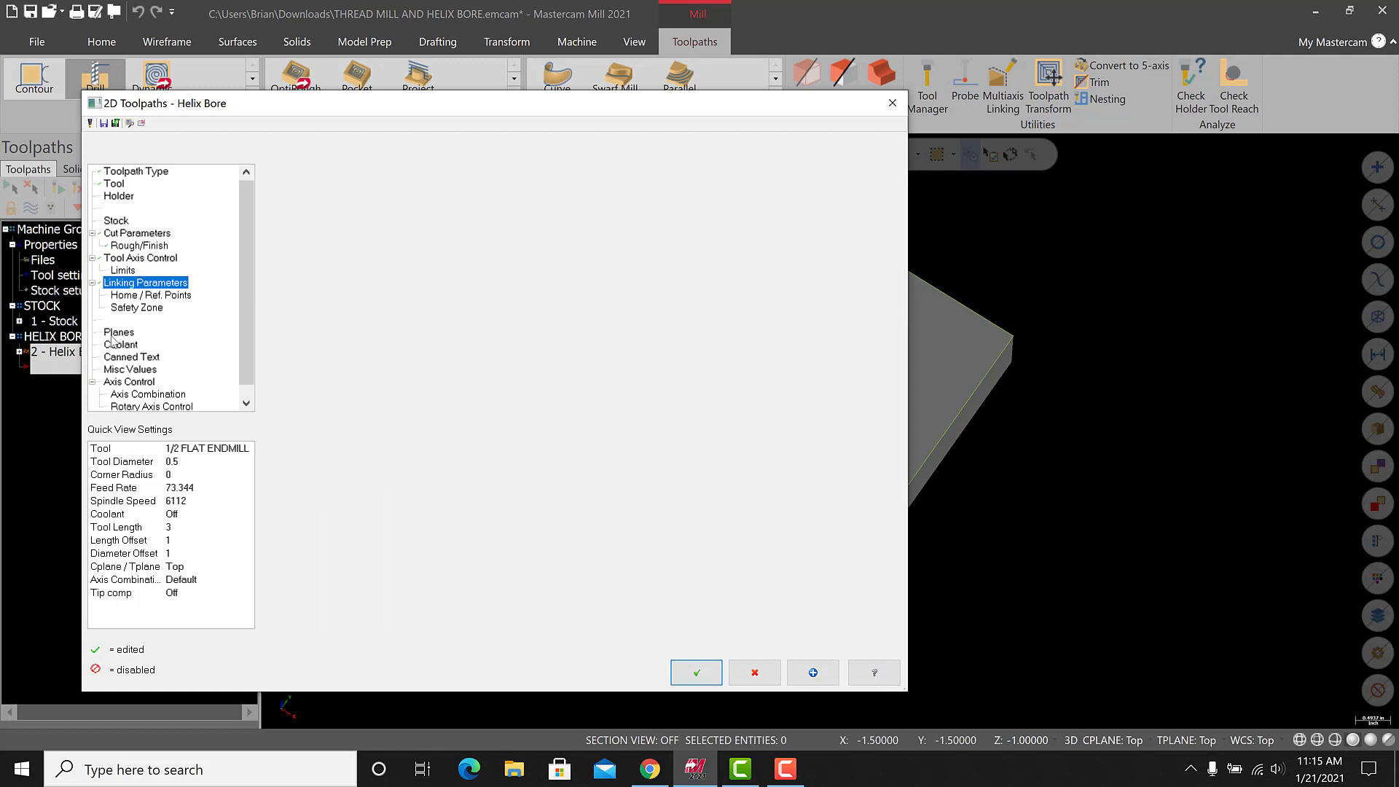
pyautogui.click(144, 392)
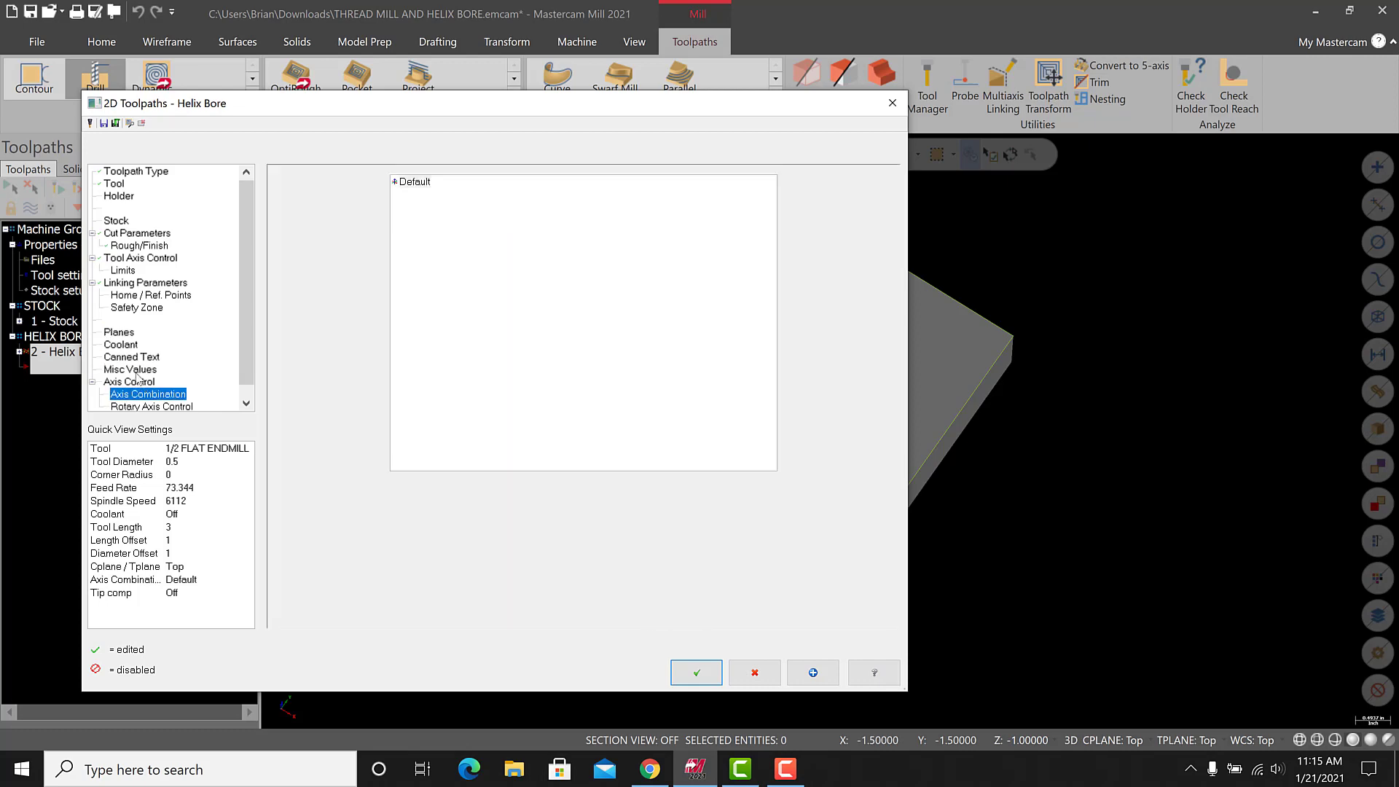
pyautogui.click(136, 370)
pyautogui.click(115, 221)
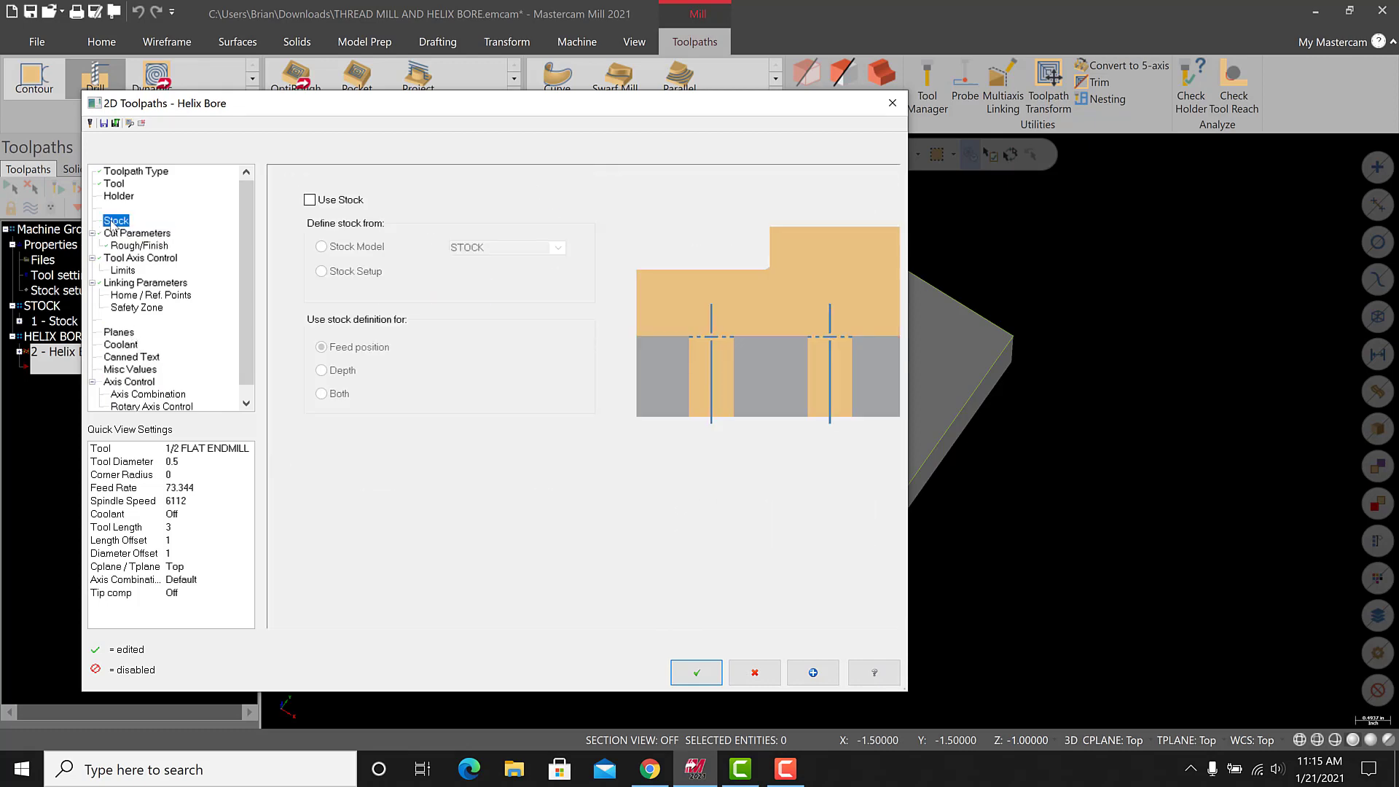
pyautogui.click(117, 184)
pyautogui.click(131, 171)
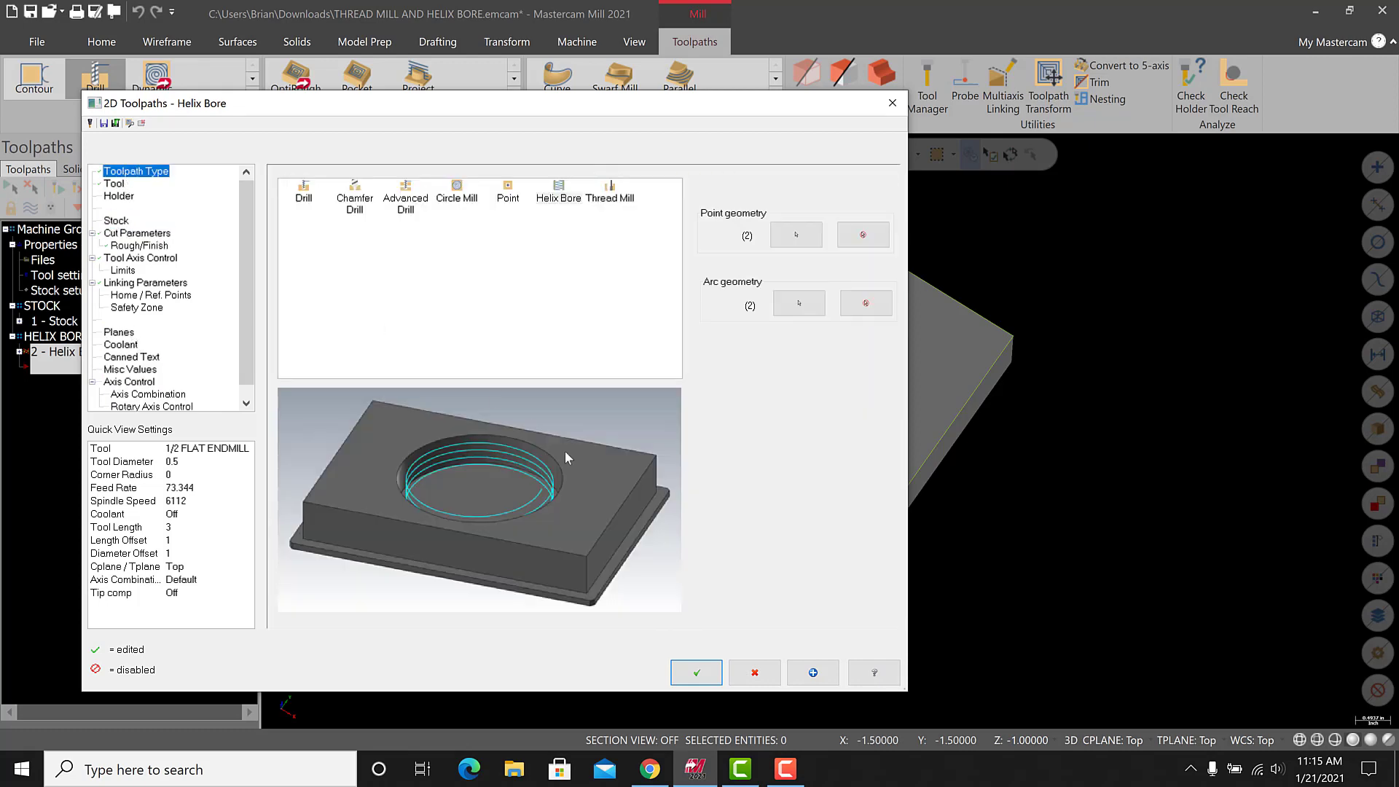
pyautogui.click(696, 672)
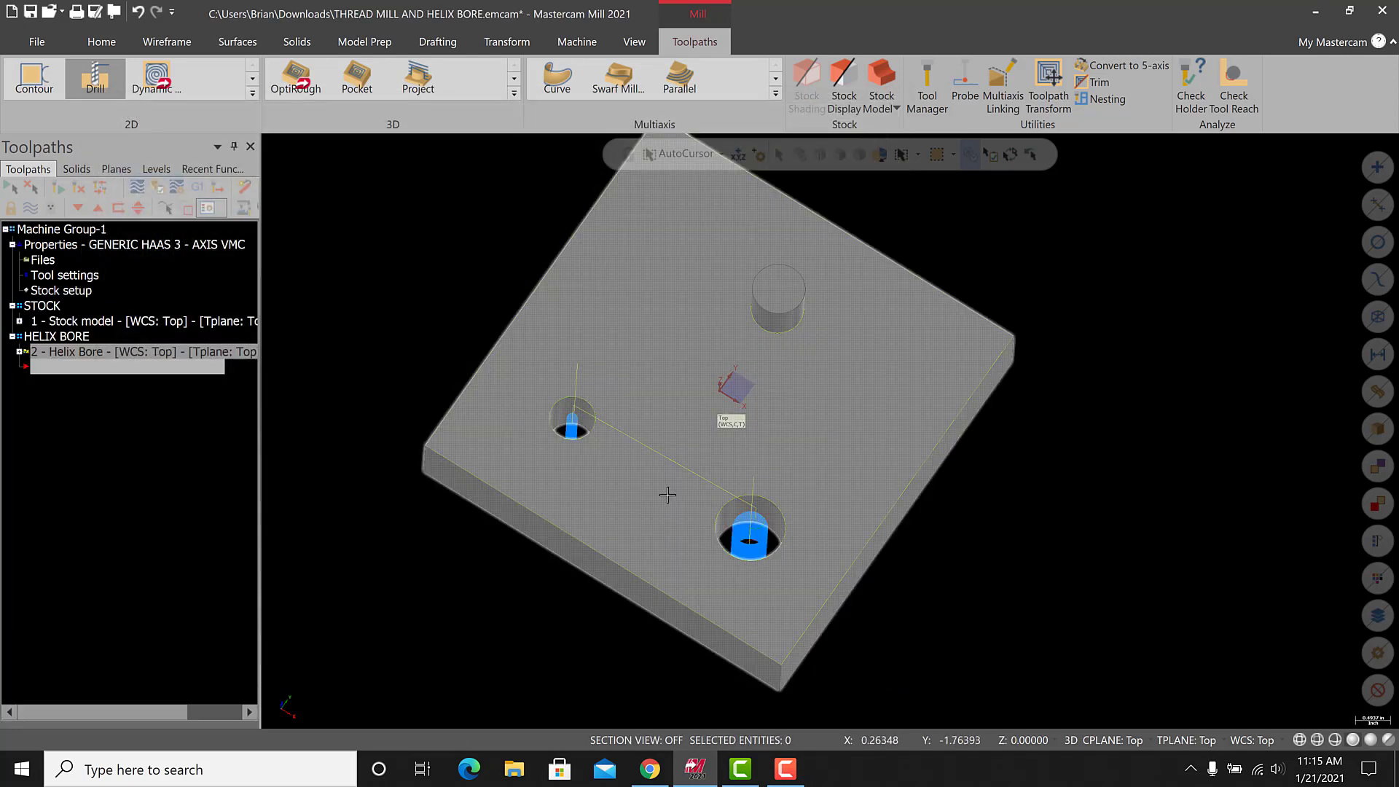
# Examine the generated helix bore toolpath inside both holes from close up and at an angle.
pyautogui.hotkey('alt', '7')
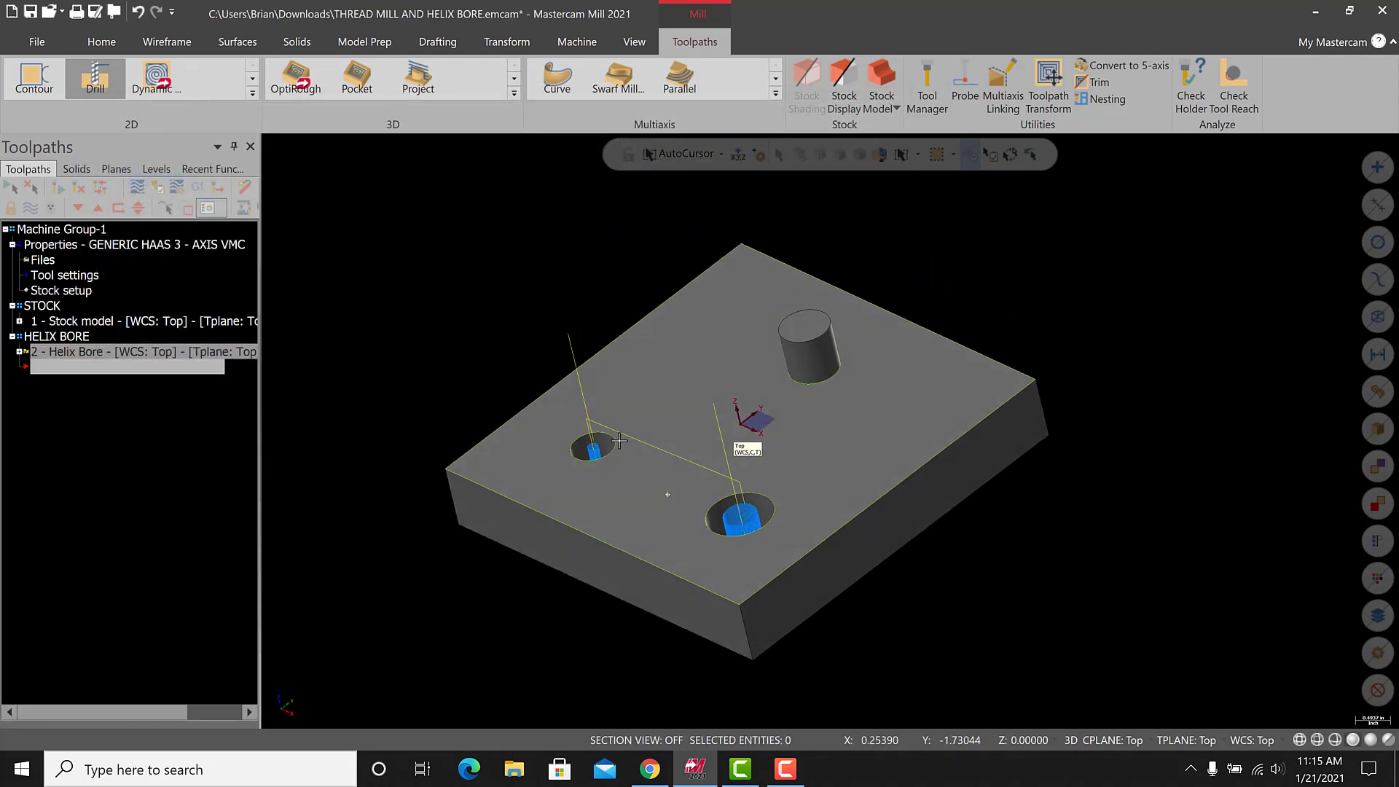
pyautogui.scroll(8, 734, 582)
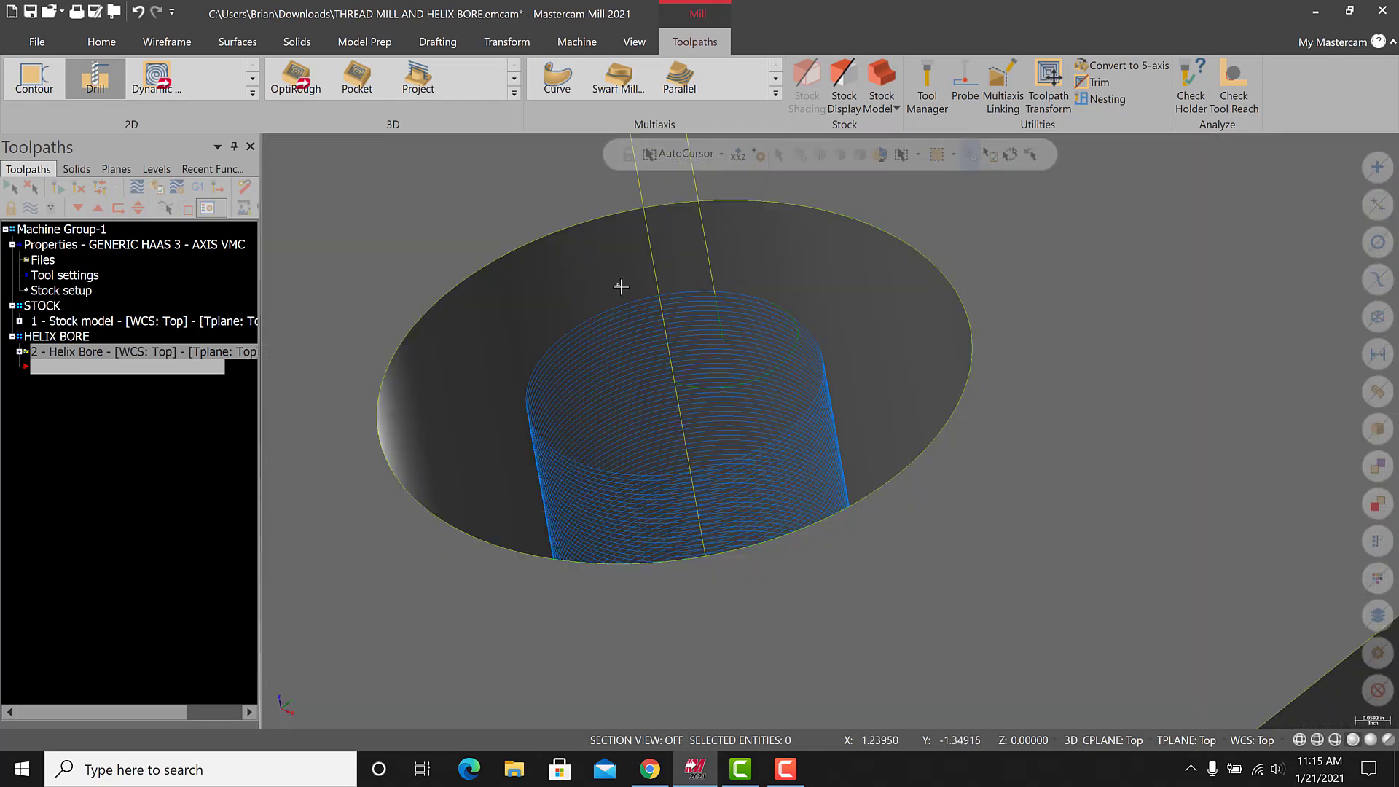
pyautogui.scroll(-6, 646, 324)
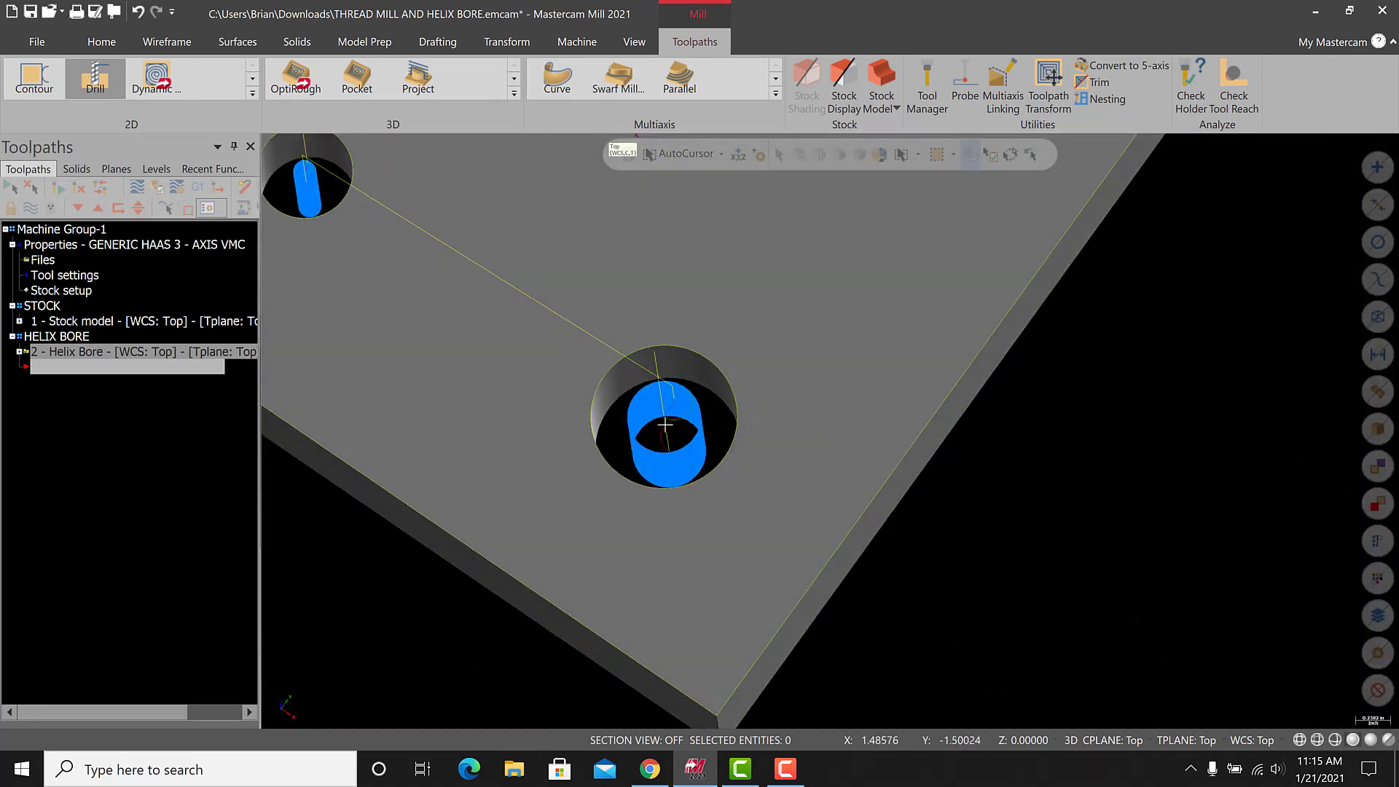
pyautogui.moveTo(664, 424); pyautogui.dragTo(703, 352, button='middle')
pyautogui.scroll(-5, 703, 352)
pyautogui.scroll(10, 654, 470)
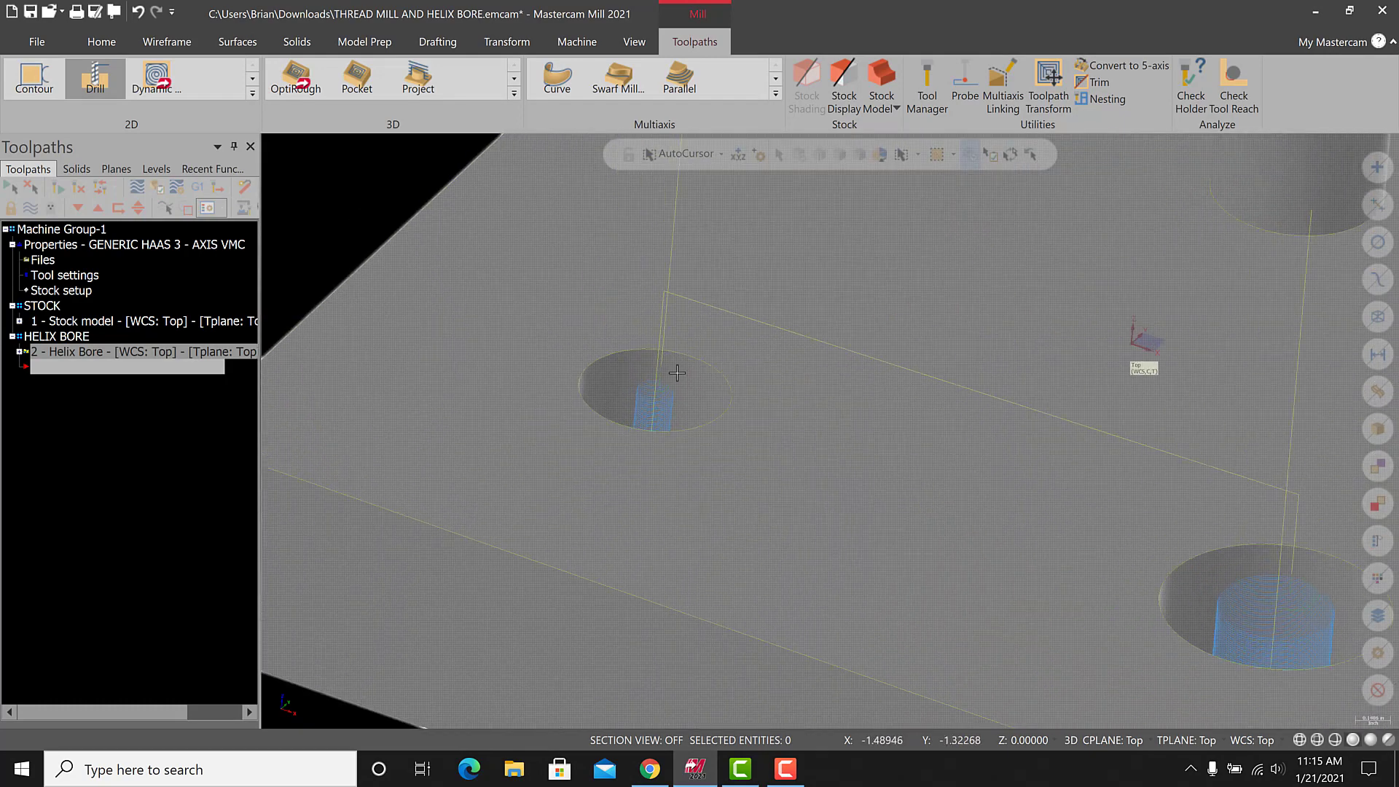
pyautogui.scroll(-8, 653, 470)
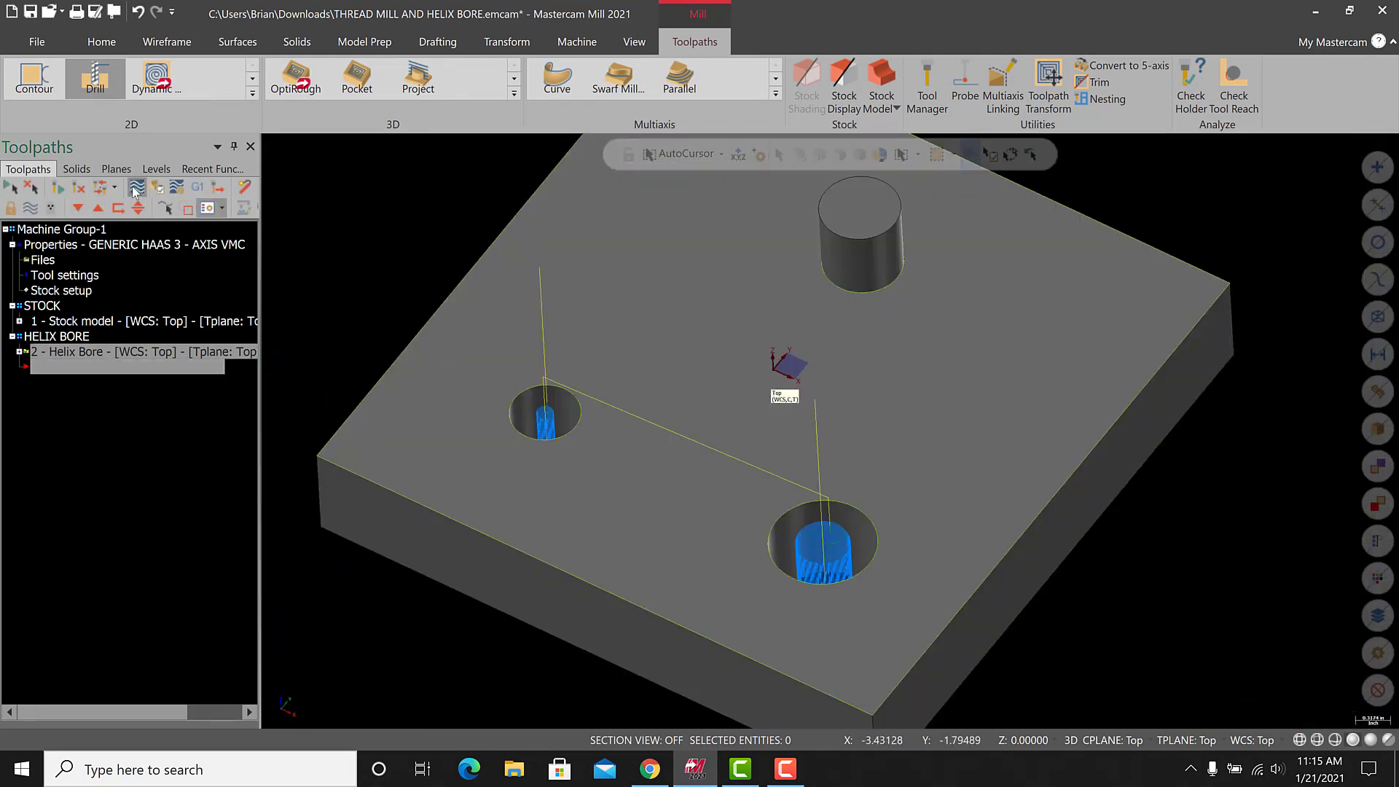
# Backplot the helix bore operation to watch the tool motion, and close the simulation.
pyautogui.click(99, 188)
pyautogui.click(265, 138)
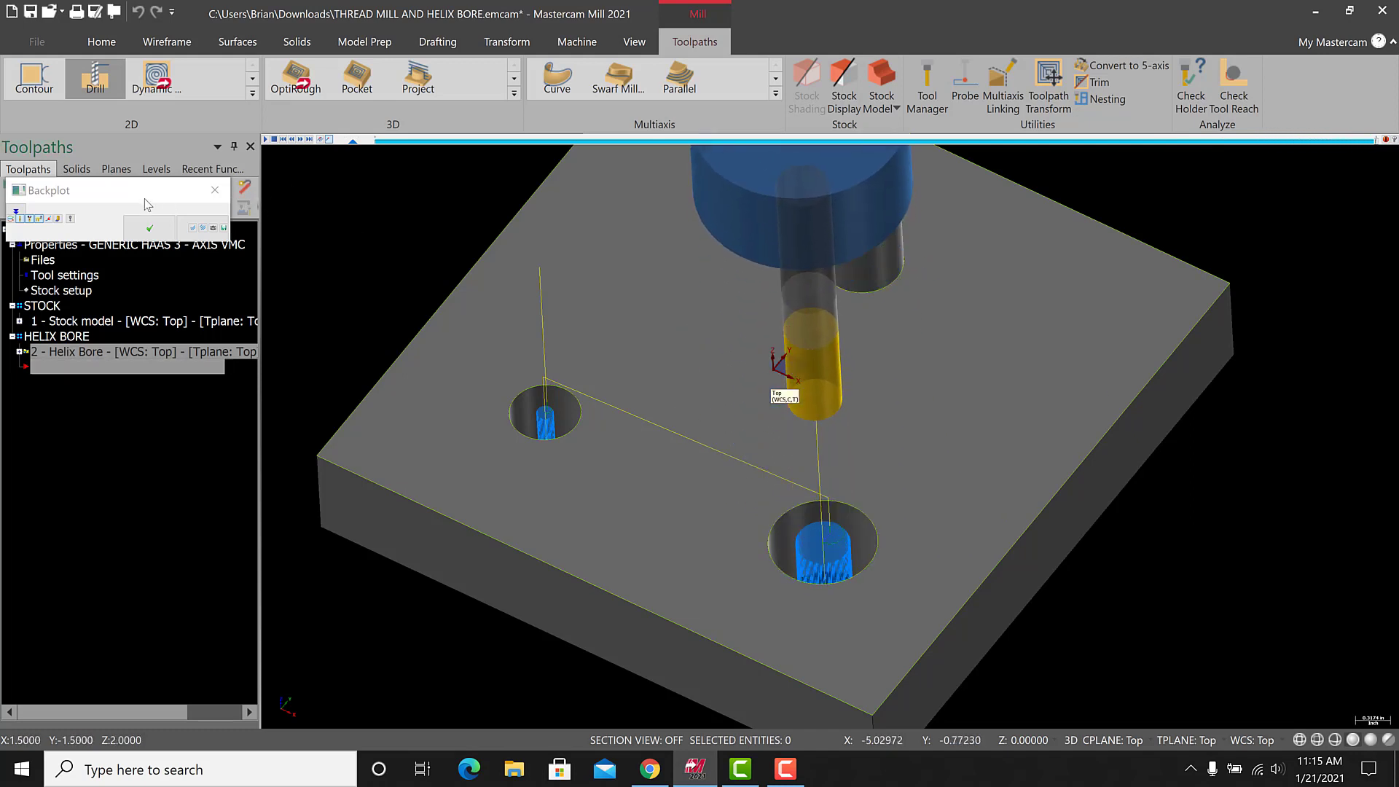
pyautogui.click(214, 190)
# Post the helix bore operation and save the NC file as THREAD MILL AND HELIX BORE.
pyautogui.click(196, 188)
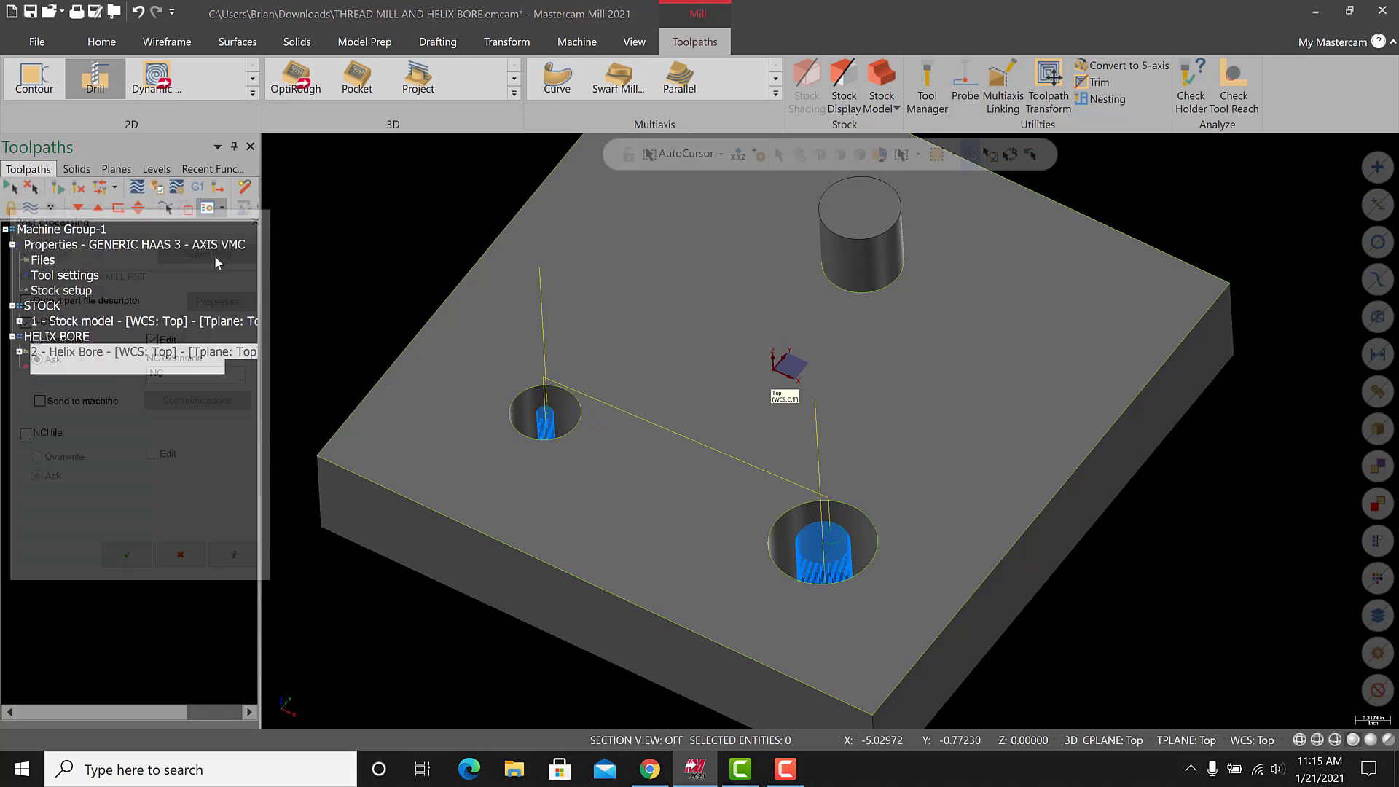
pyautogui.click(131, 556)
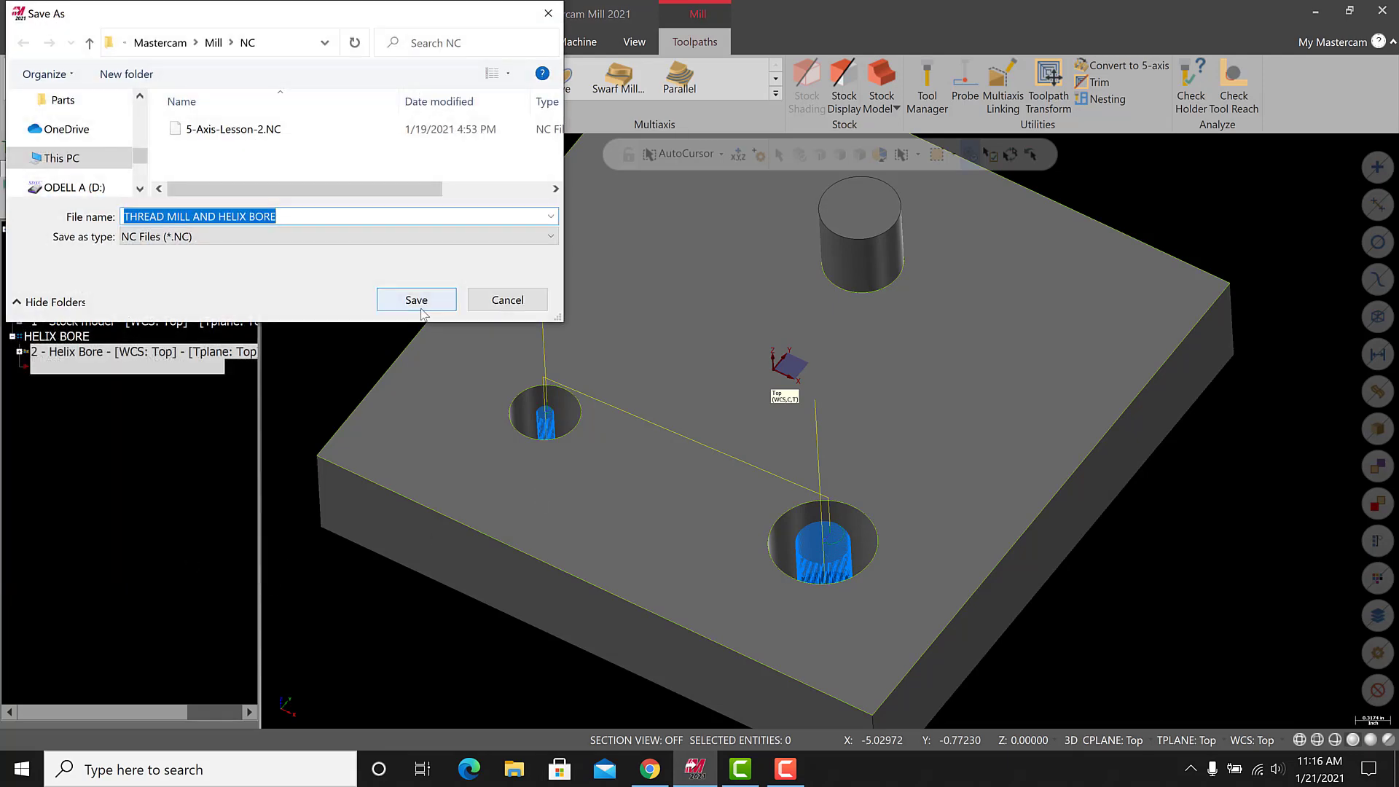
pyautogui.click(419, 301)
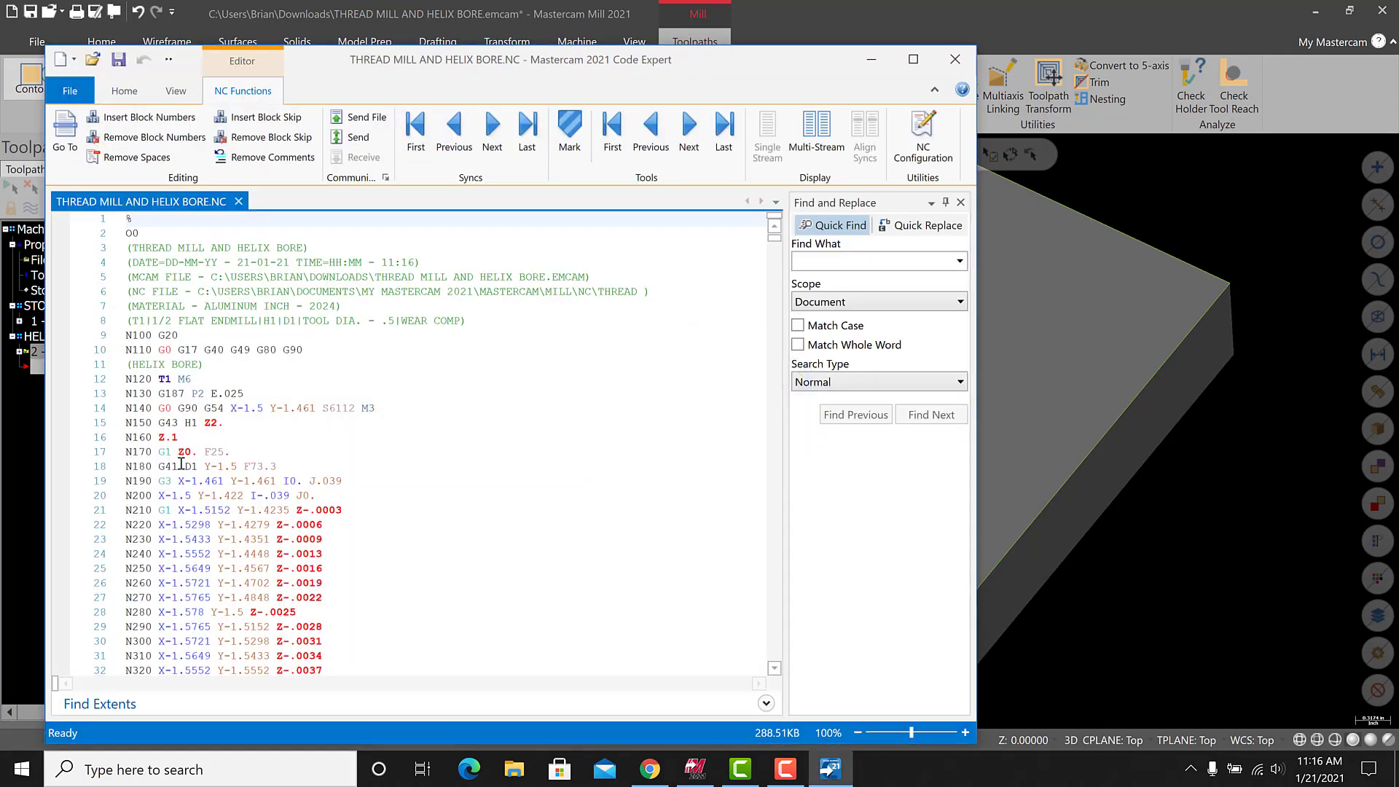
# Examine the posted code for the G41 compensation line and the helical moves, and close the code editor.
pyautogui.click(181, 463)
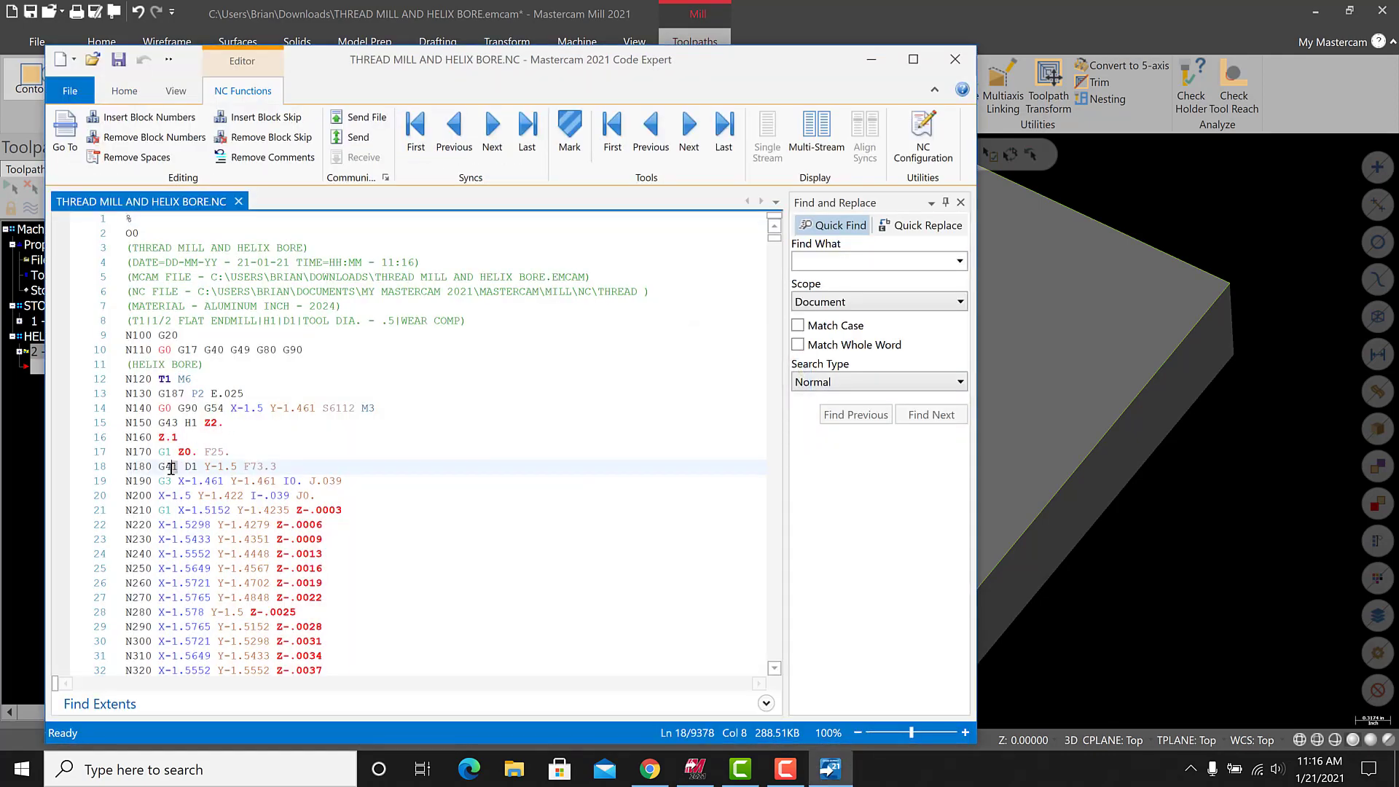
pyautogui.scroll(-20, 403, 531)
pyautogui.scroll(-20, 403, 515)
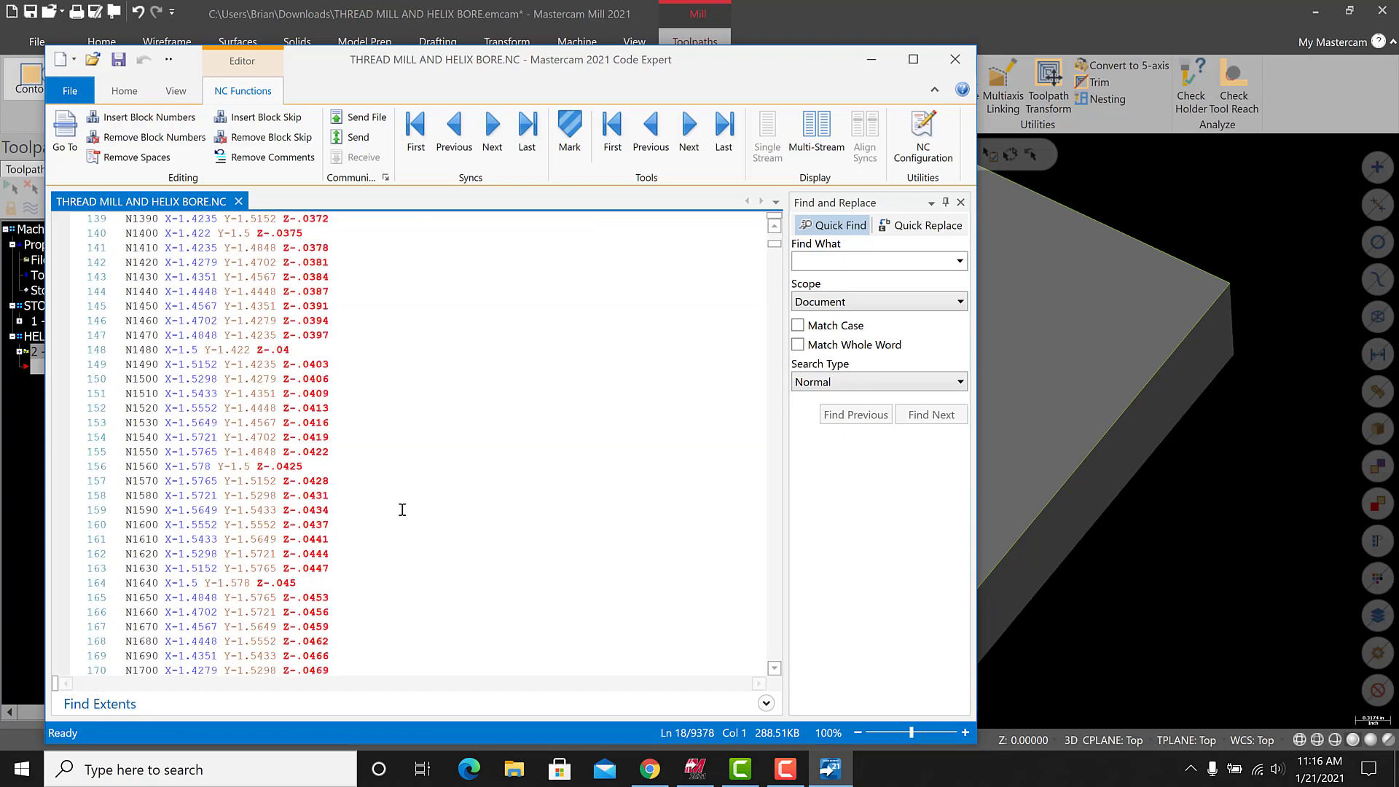
pyautogui.scroll(-20, 399, 503)
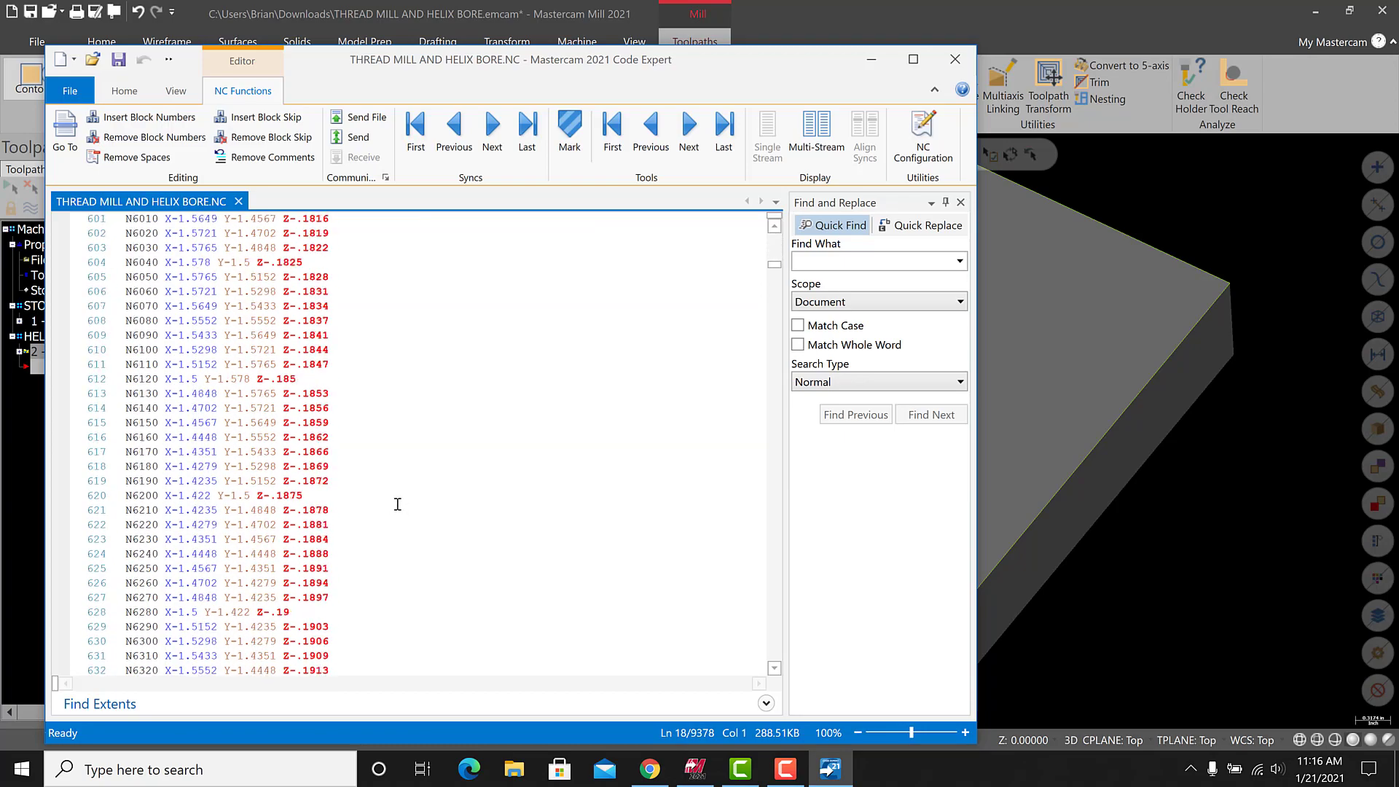
pyautogui.moveTo(773, 282); pyautogui.dragTo(774, 218)
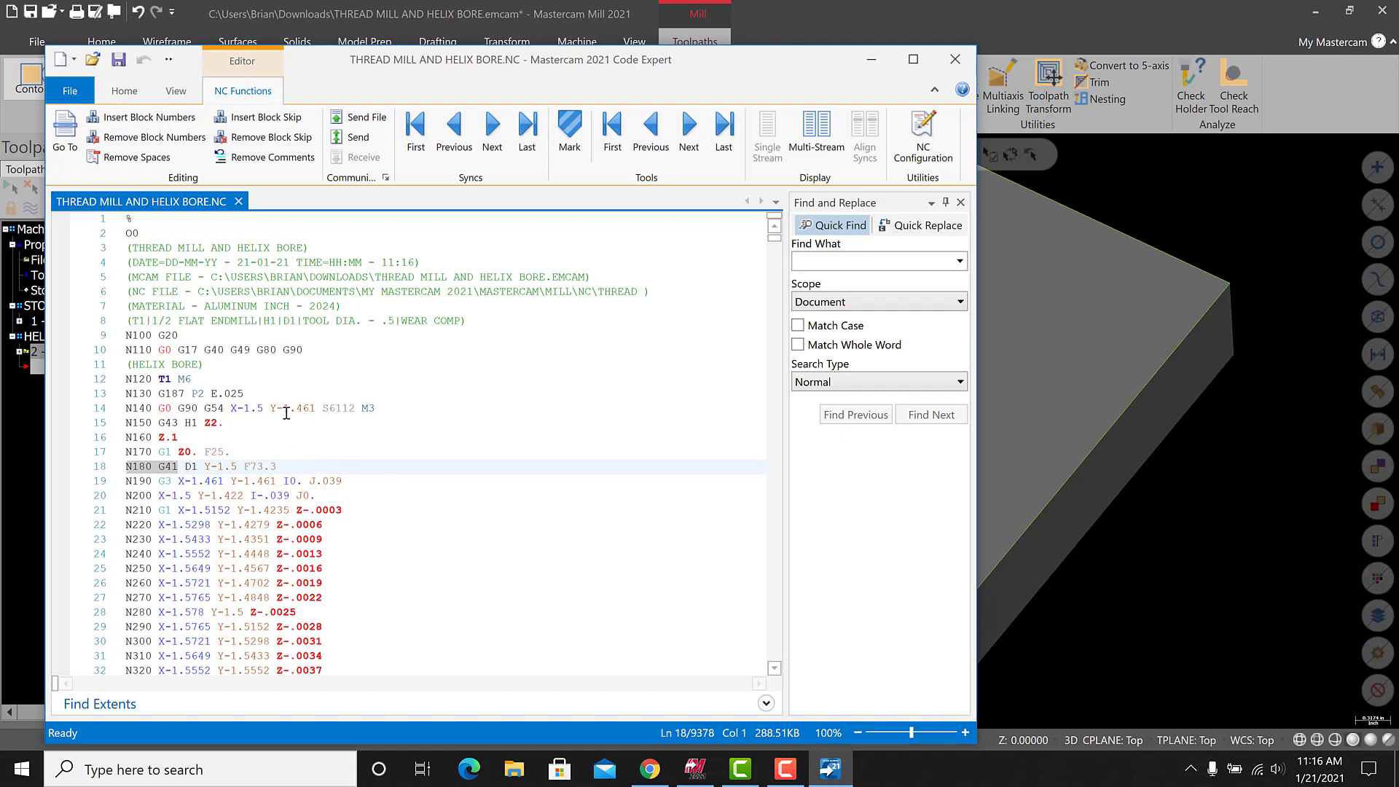
pyautogui.click(955, 59)
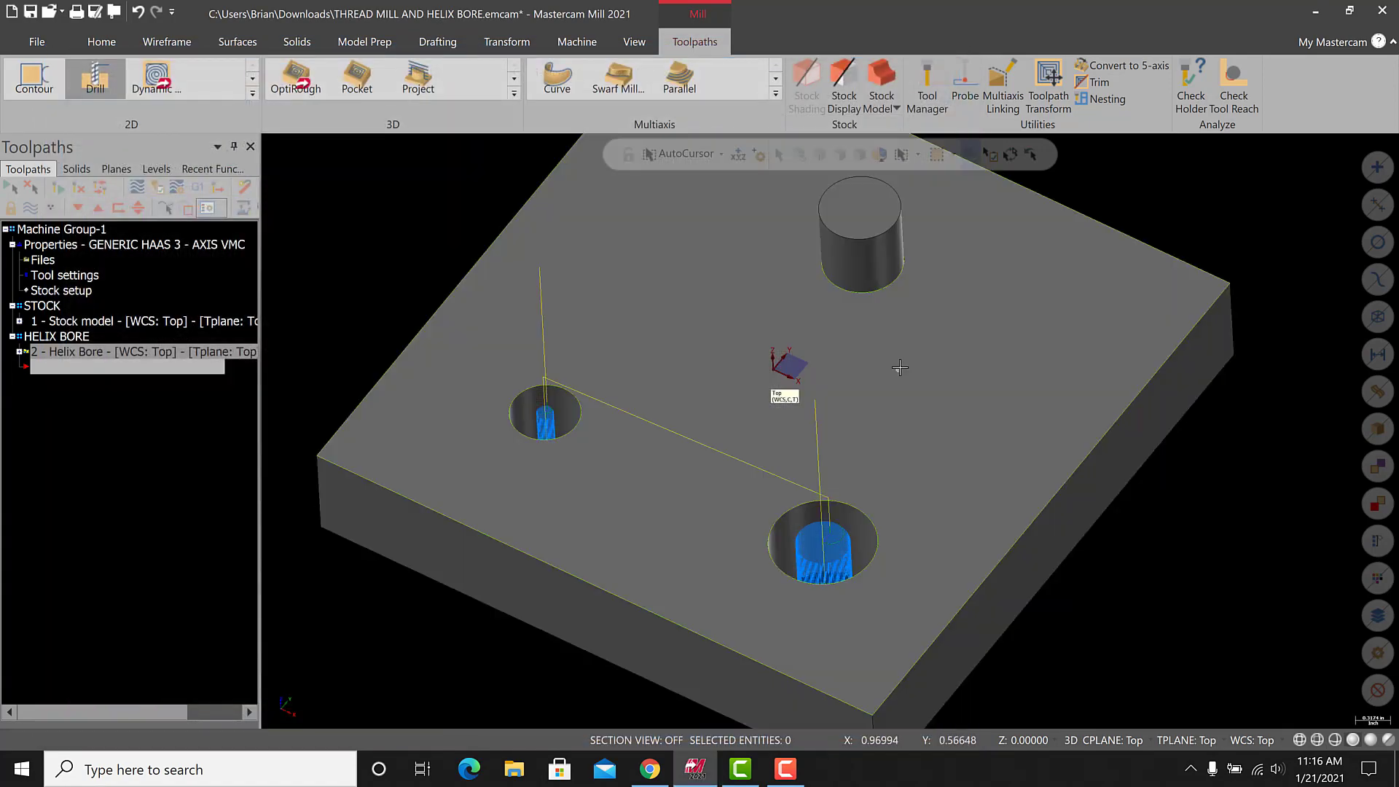
# Examine the toolpath's depth against the part's underside in the front view, and return to the isometric view.
pyautogui.moveTo(900, 367); pyautogui.dragTo(502, 365, button='middle')
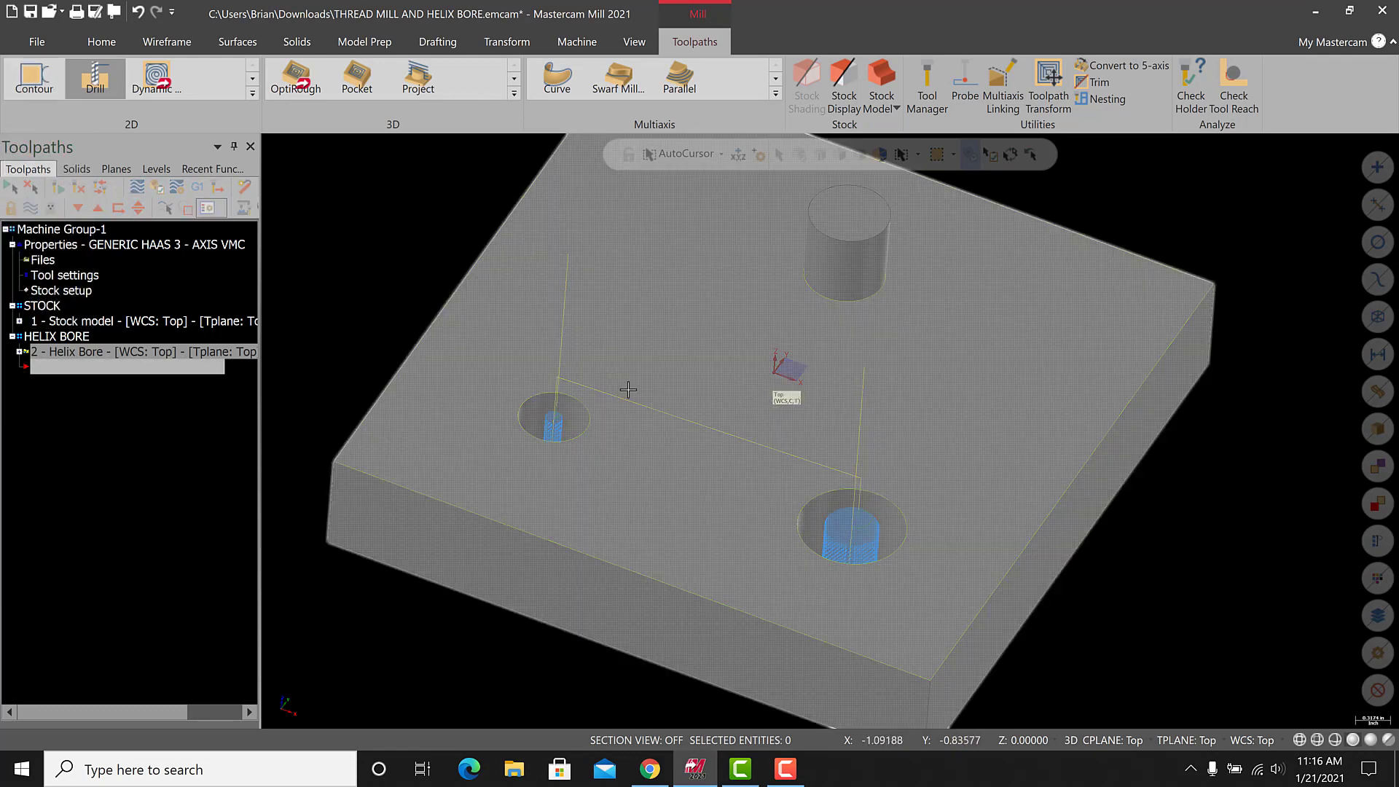
pyautogui.moveTo(664, 420)
pyautogui.mouseDown(button='middle')
pyautogui.moveTo(671, 466)
pyautogui.moveTo(589, 419)
pyautogui.moveTo(593, 458)
pyautogui.moveTo(634, 474)
pyautogui.moveTo(663, 408)
pyautogui.moveTo(687, 421)
pyautogui.moveTo(657, 436)
pyautogui.moveTo(625, 390)
pyautogui.mouseUp(button='middle')
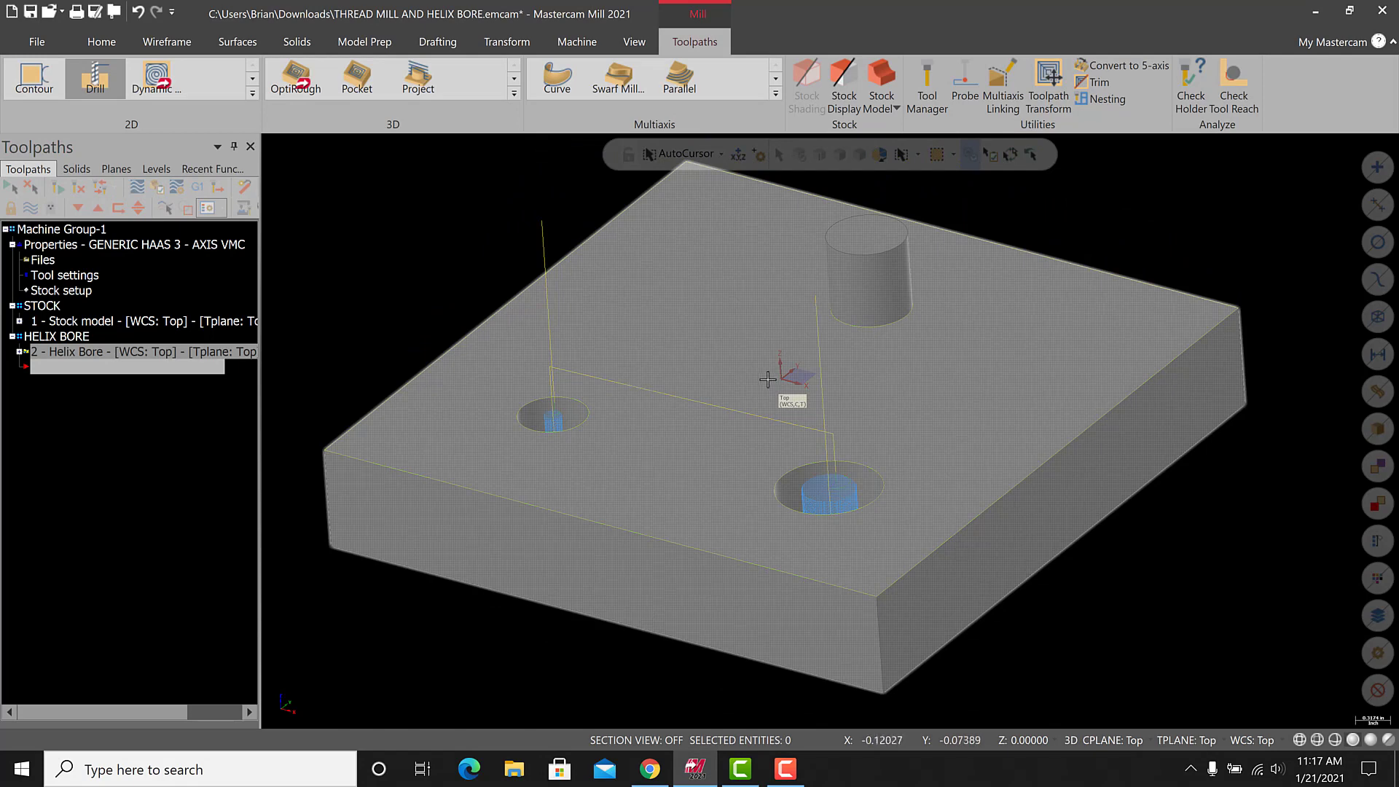
pyautogui.moveTo(767, 379); pyautogui.dragTo(771, 398, button='middle')
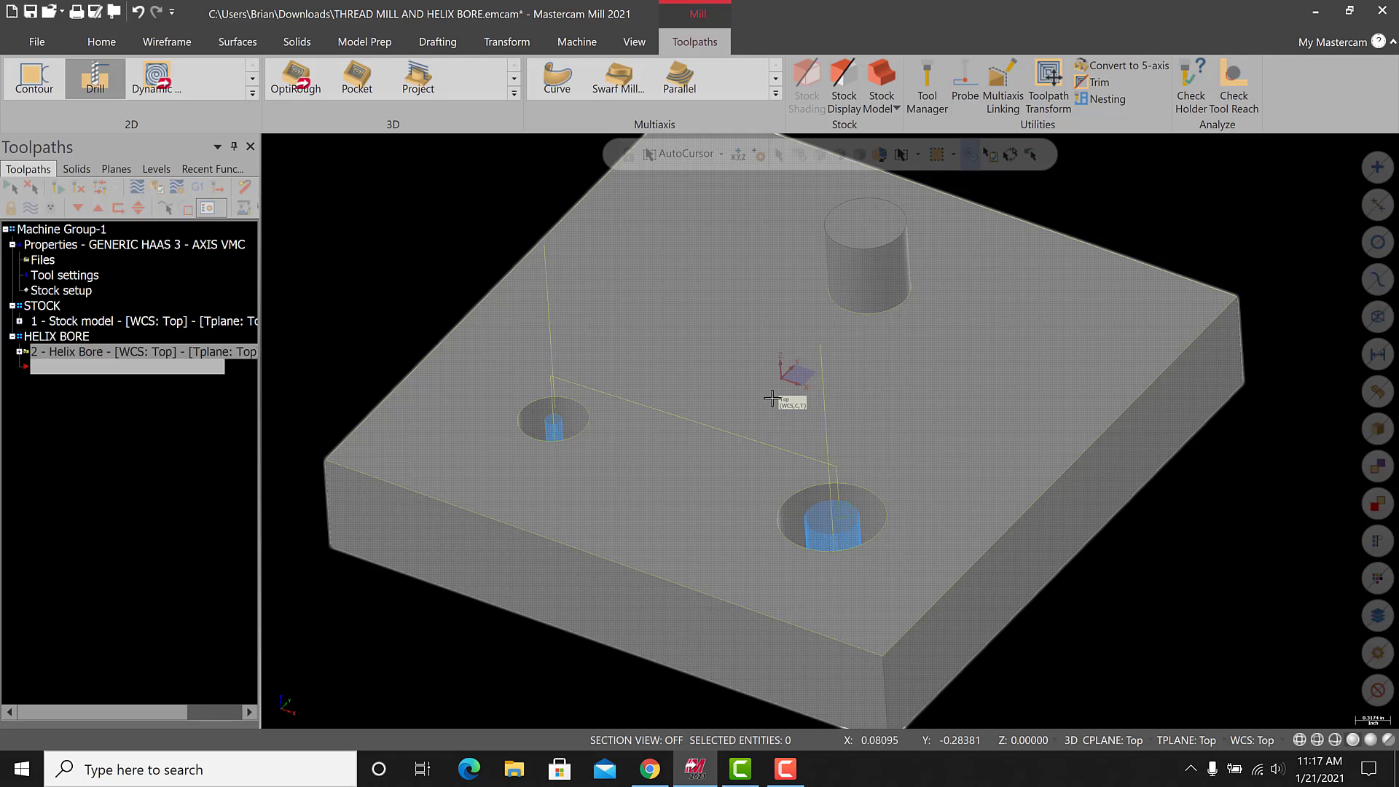
pyautogui.rightClick(329, 226)
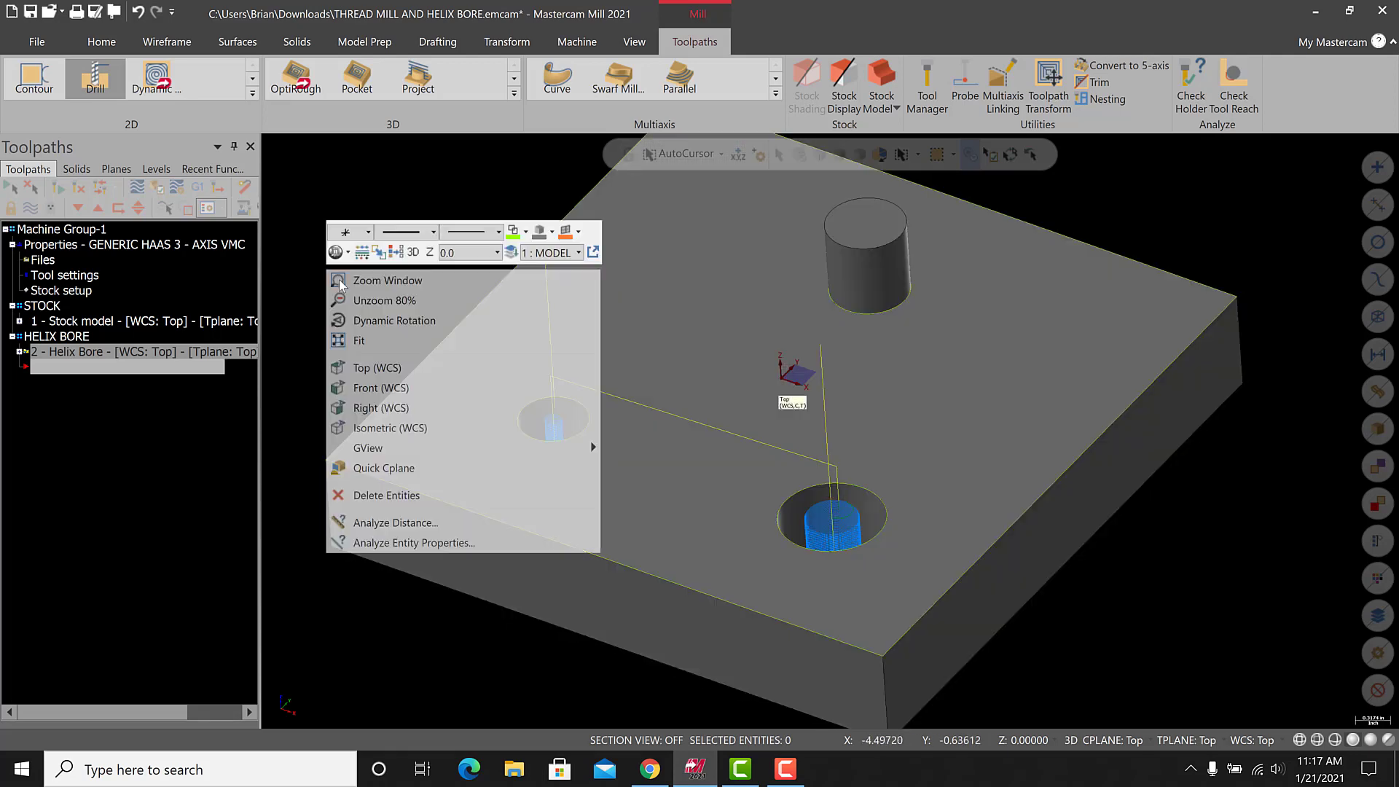
pyautogui.click(375, 384)
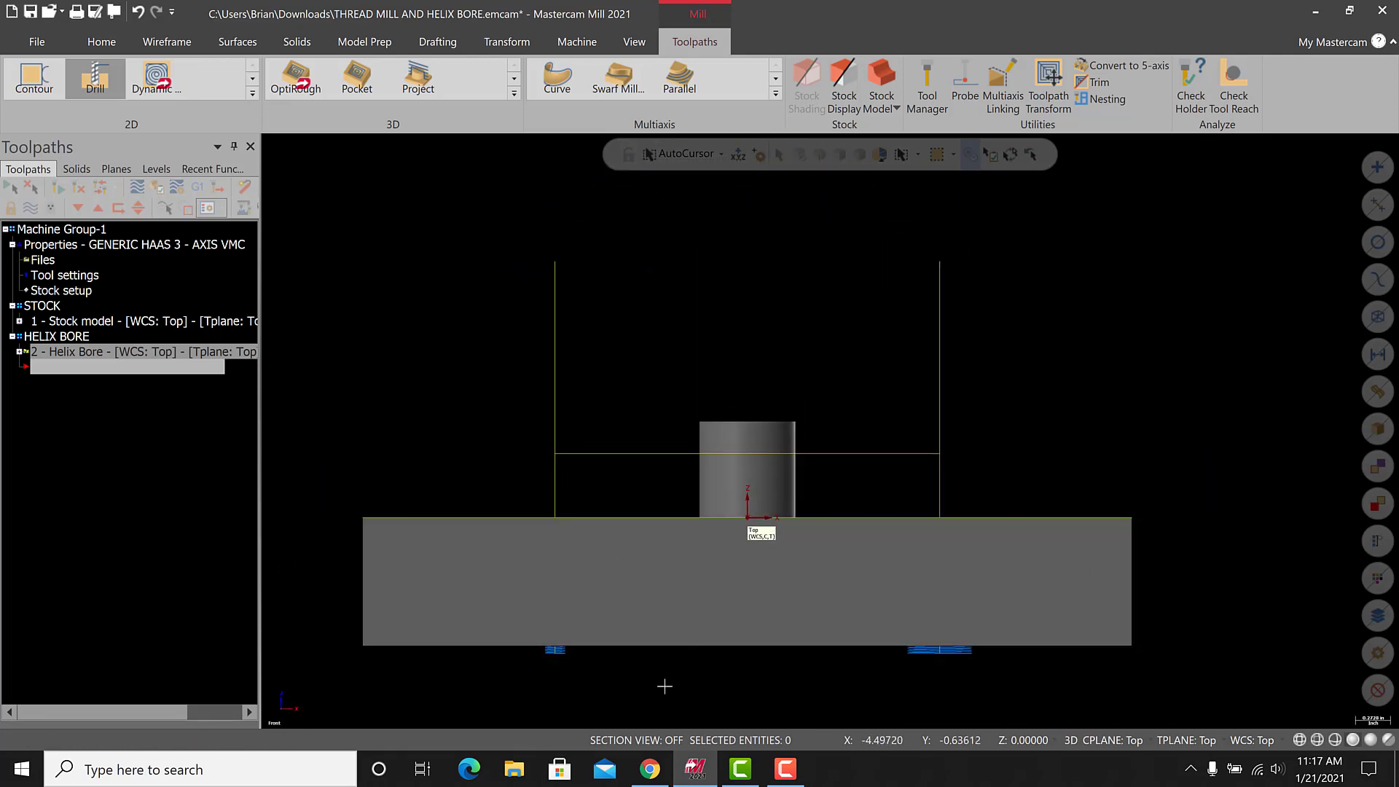
pyautogui.rightClick(425, 341)
pyautogui.click(508, 503)
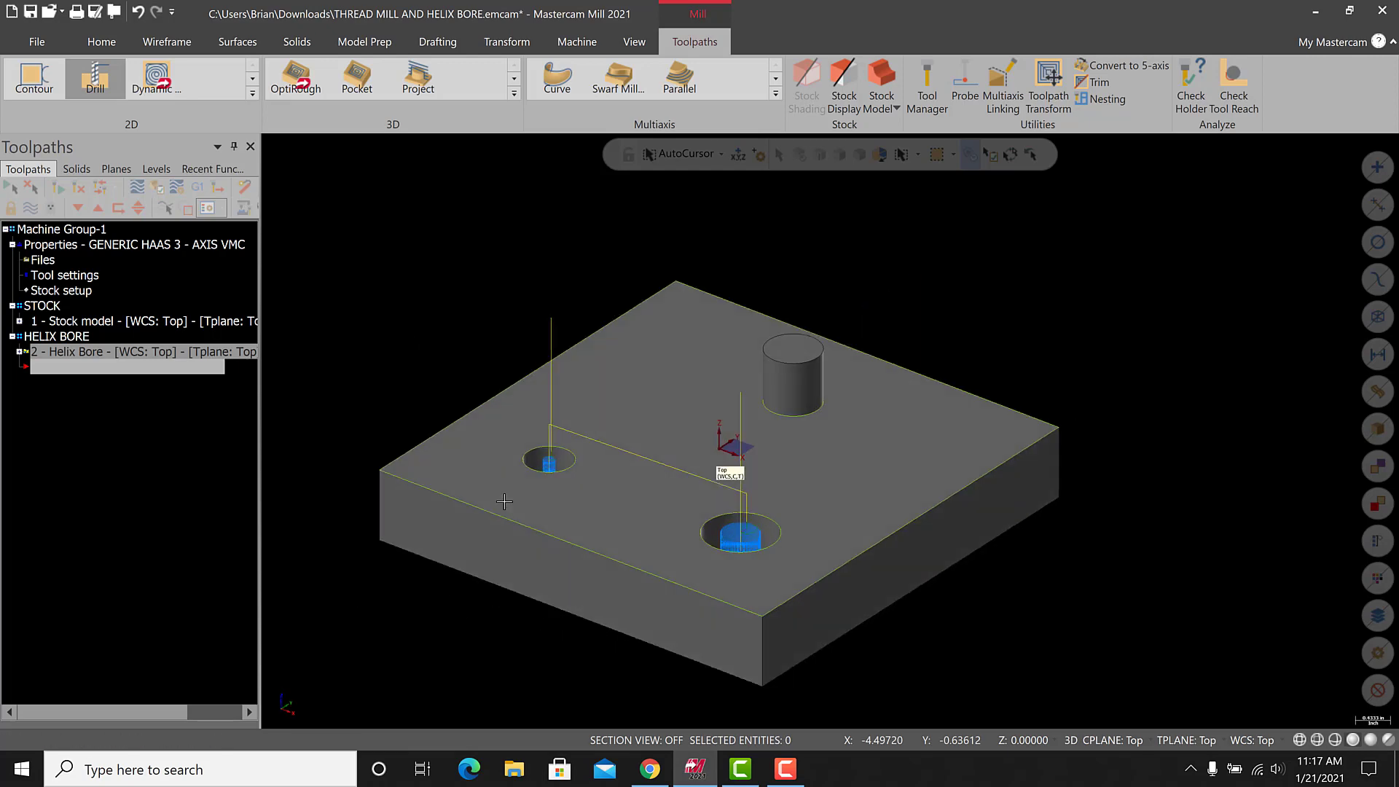
# Review the helix bore operation's cut parameters and rough/finish settings, accept them, and collapse the operation.
pyautogui.click(20, 352)
pyautogui.click(62, 366)
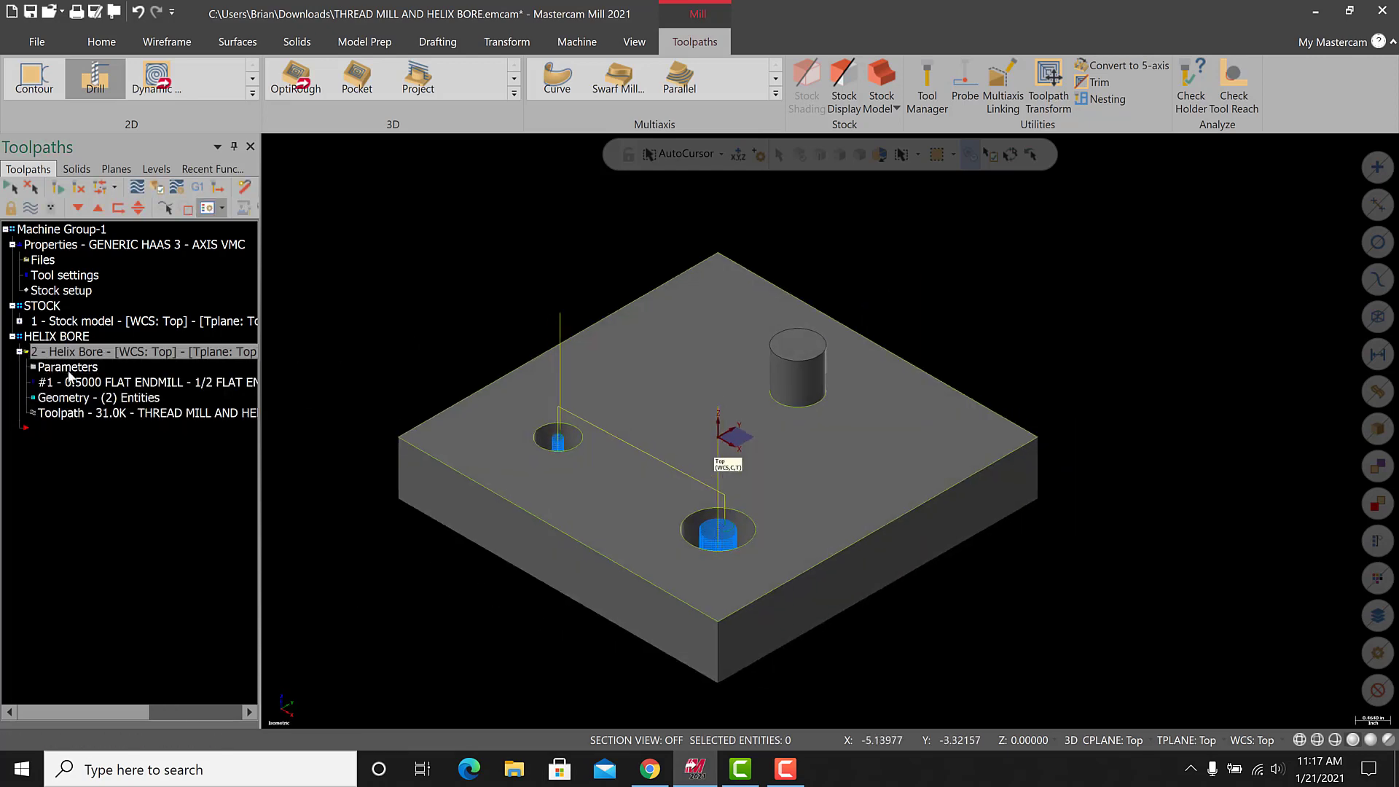
pyautogui.click(134, 234)
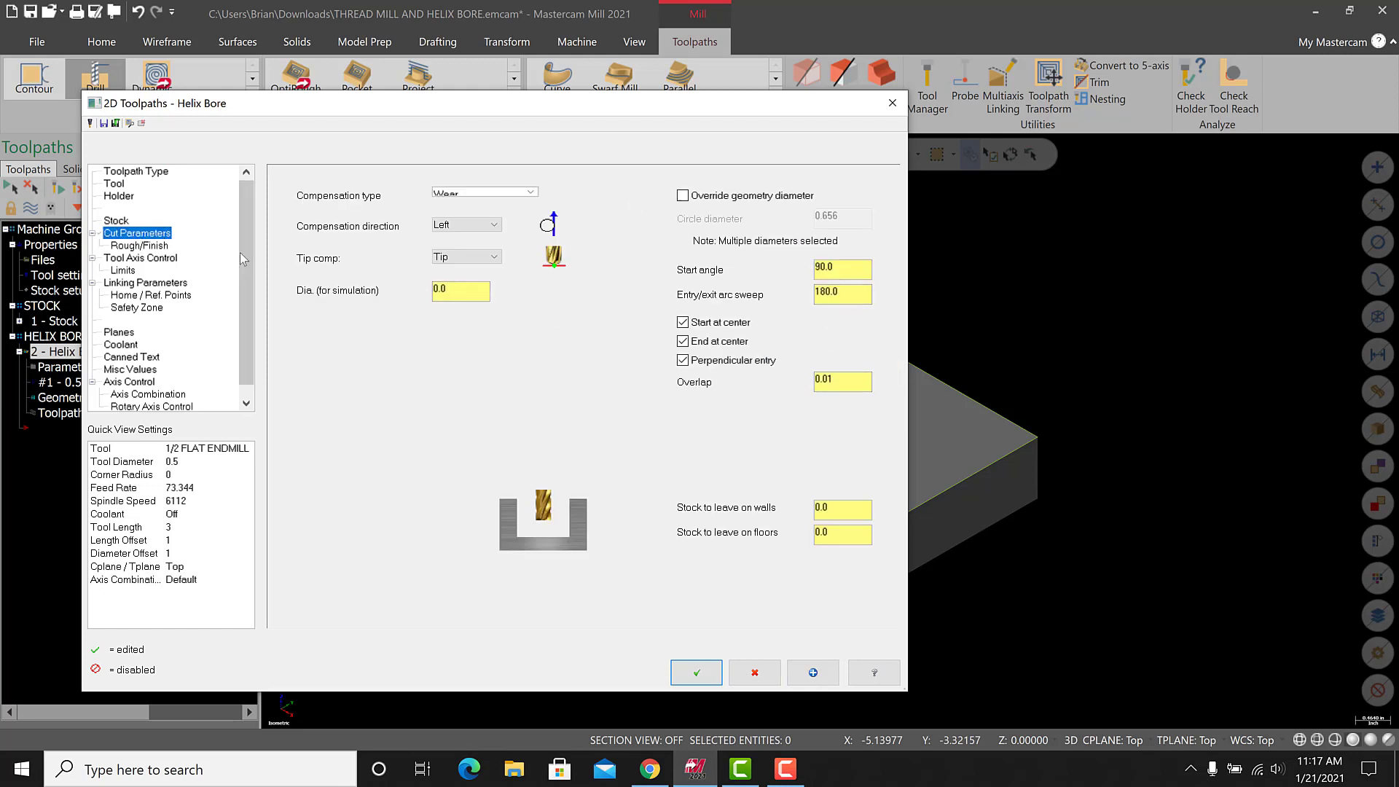
pyautogui.click(139, 245)
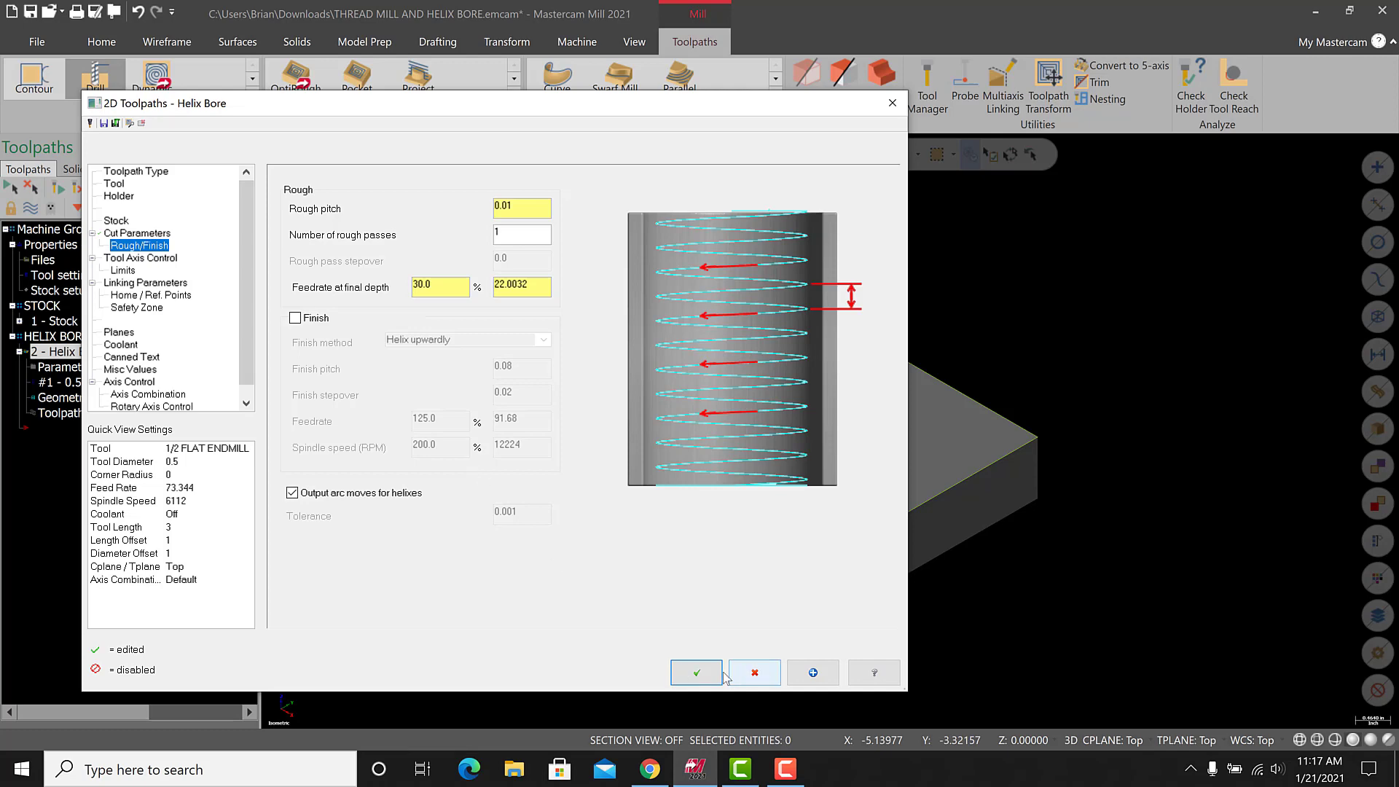
pyautogui.click(697, 672)
pyautogui.click(20, 352)
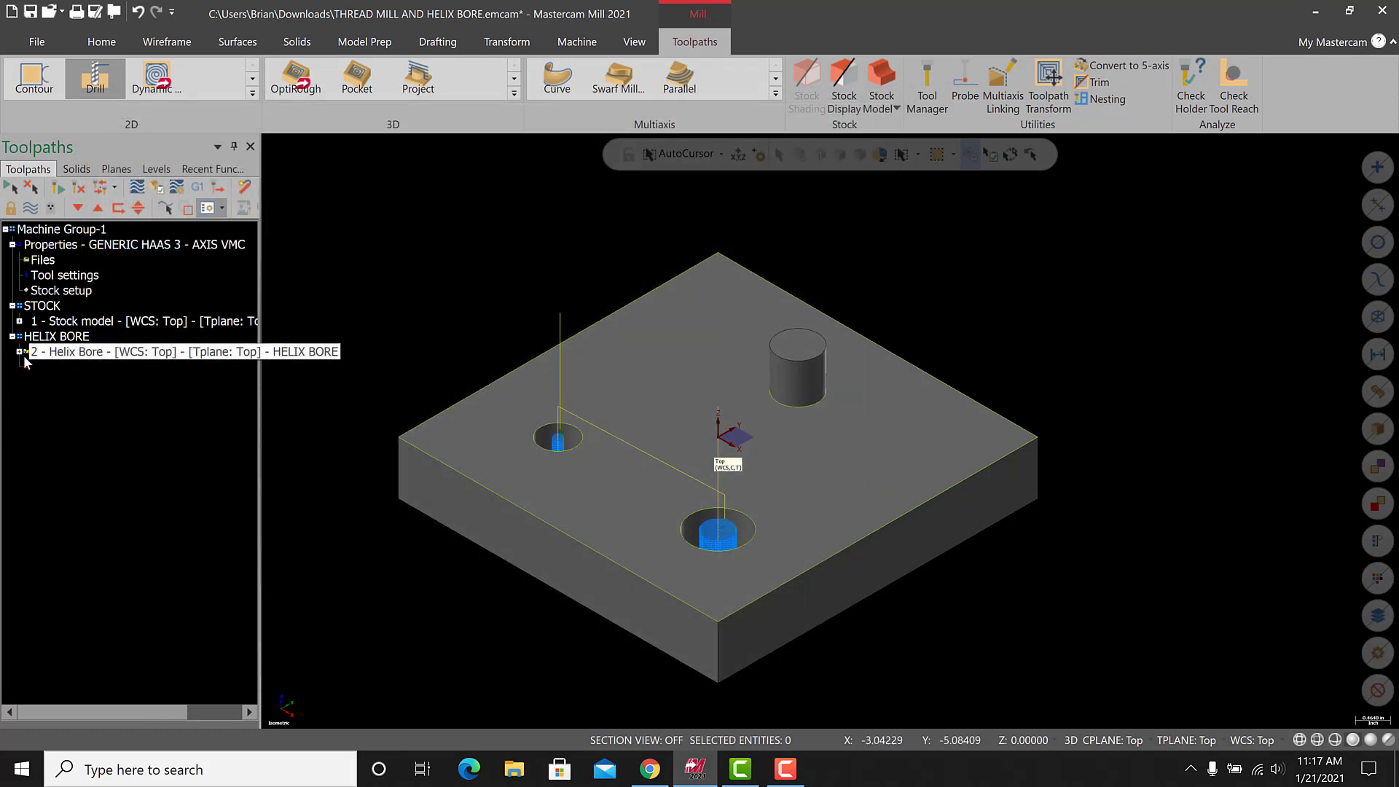
pyautogui.click(803, 774)
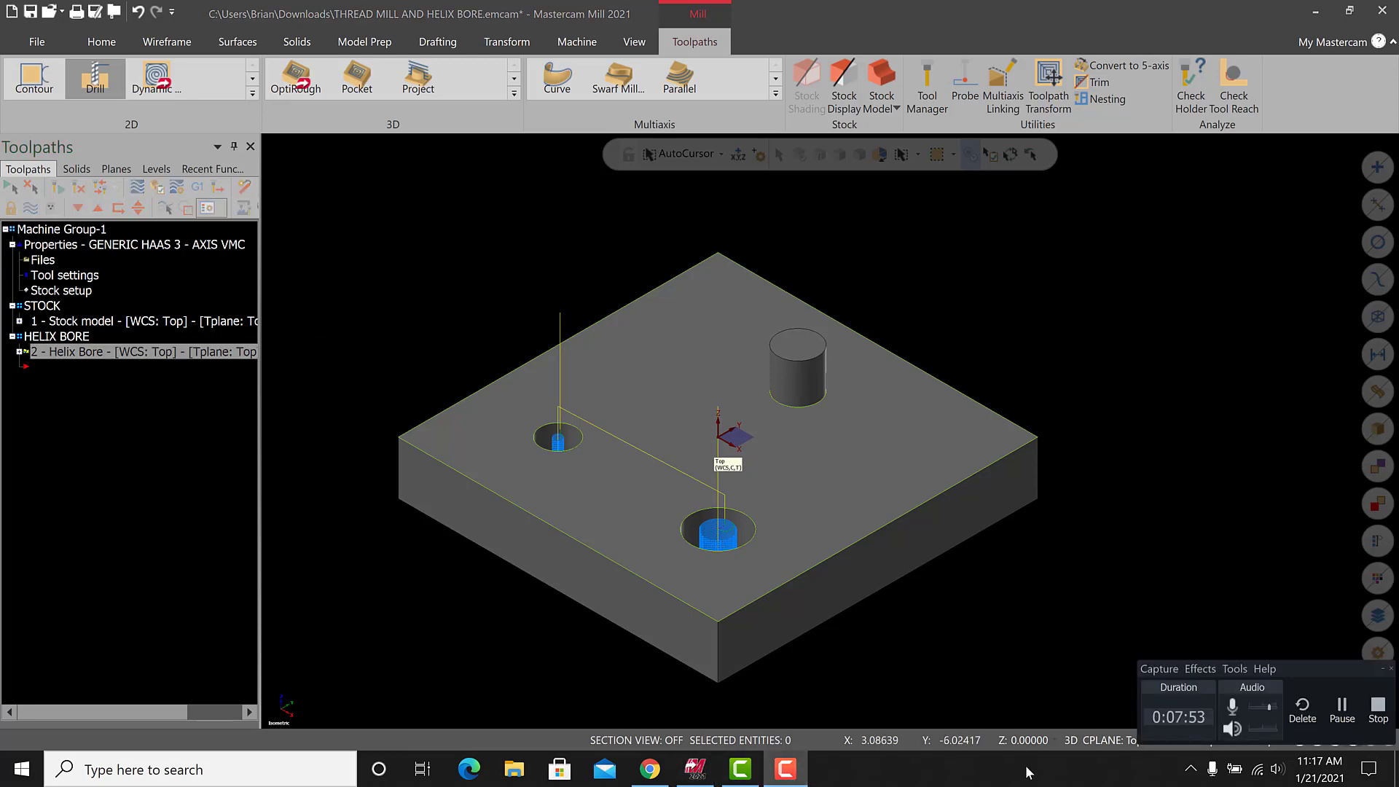